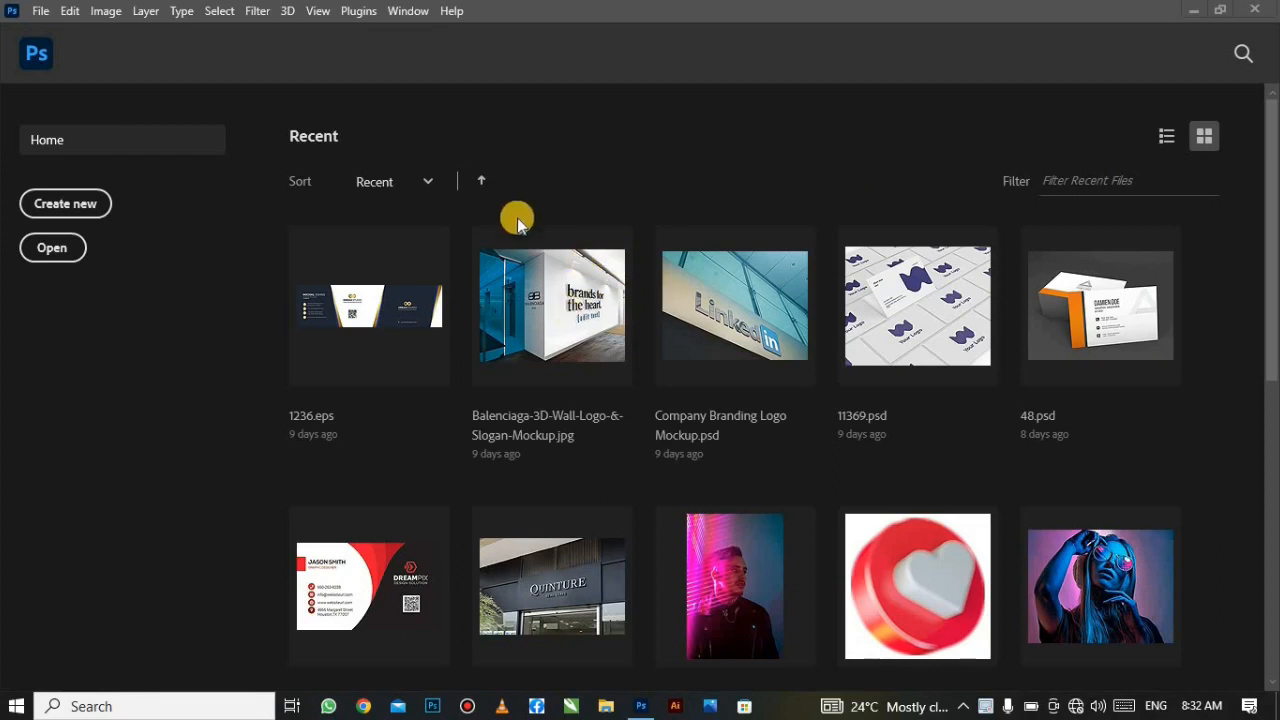
Step: Create a new 800 × 800 px, 300 ppi white document and fit it on screen
click(40, 10)
click(45, 27)
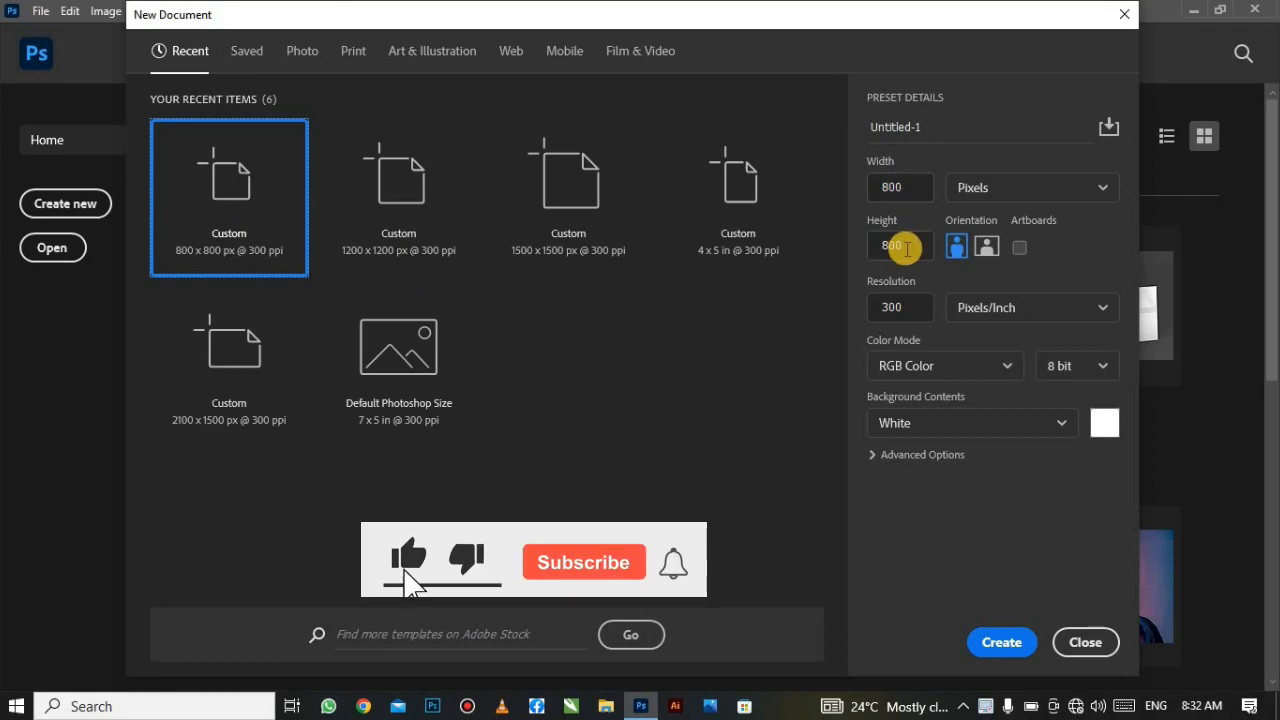
click(1001, 642)
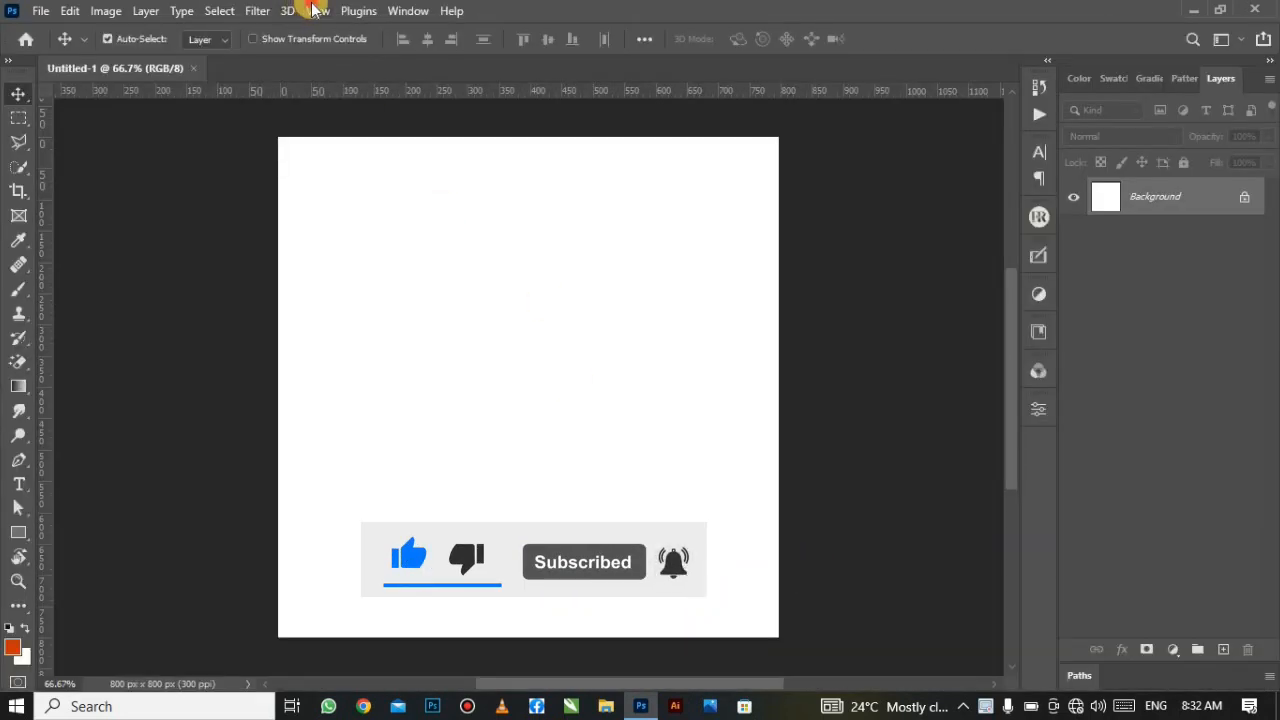
click(317, 10)
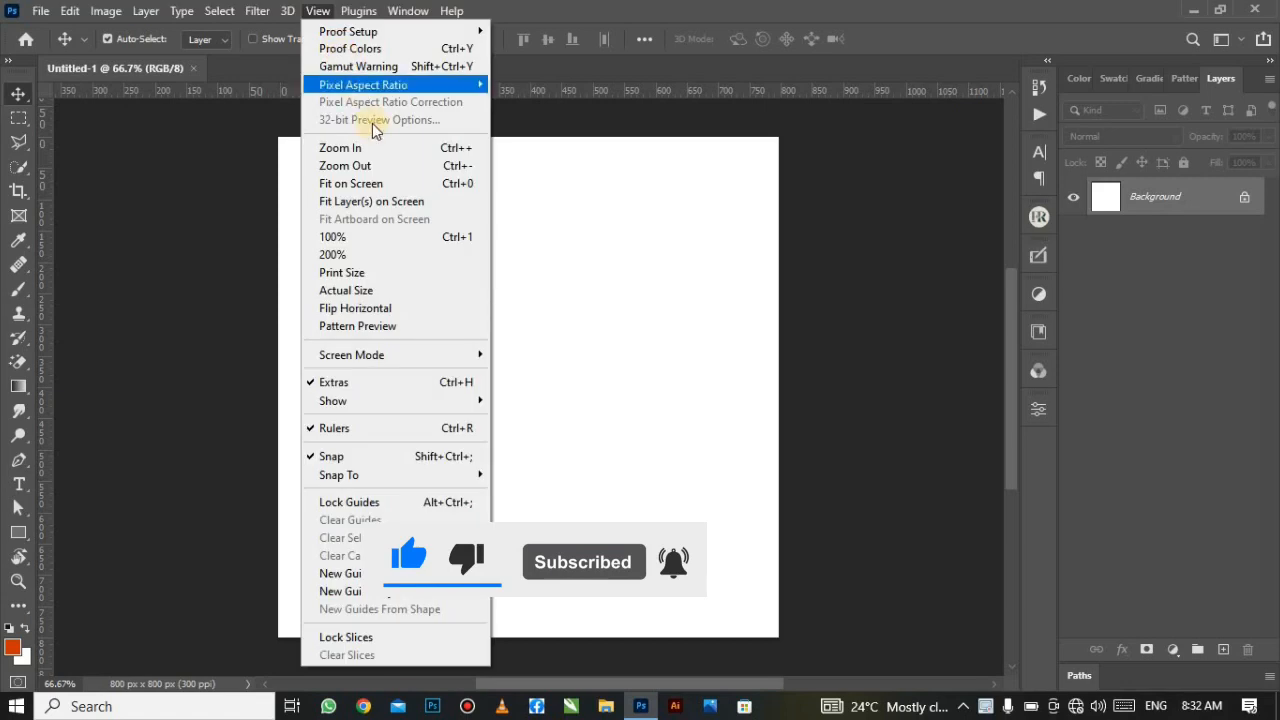
click(410, 185)
Step: Place the jam jar image IMG_7164, scale it to about 28% and position it near the centre
click(41, 10)
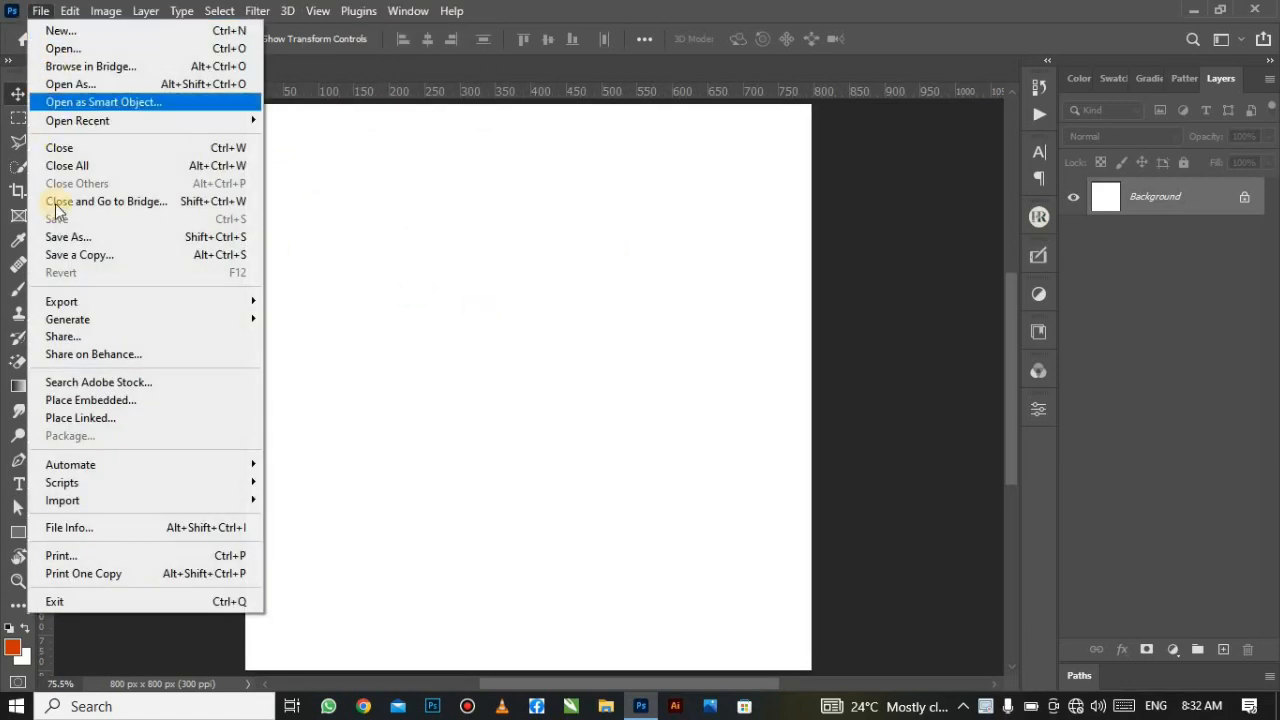
click(150, 406)
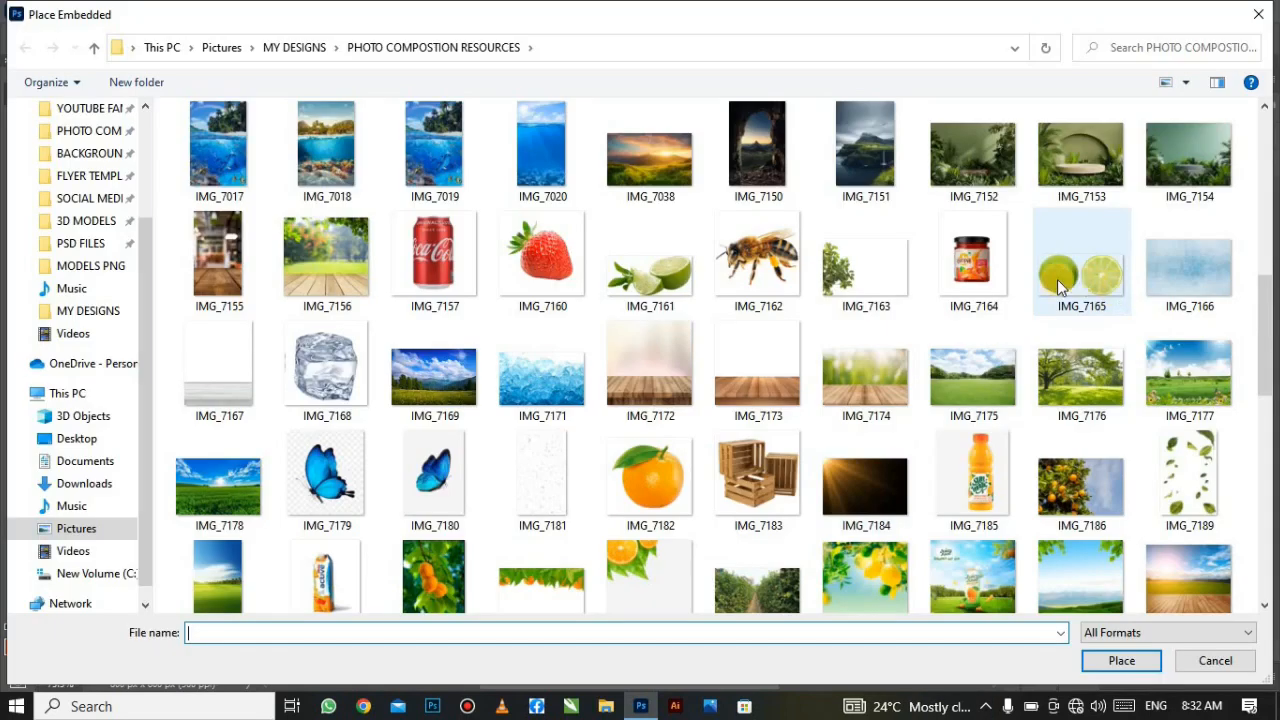
click(980, 285)
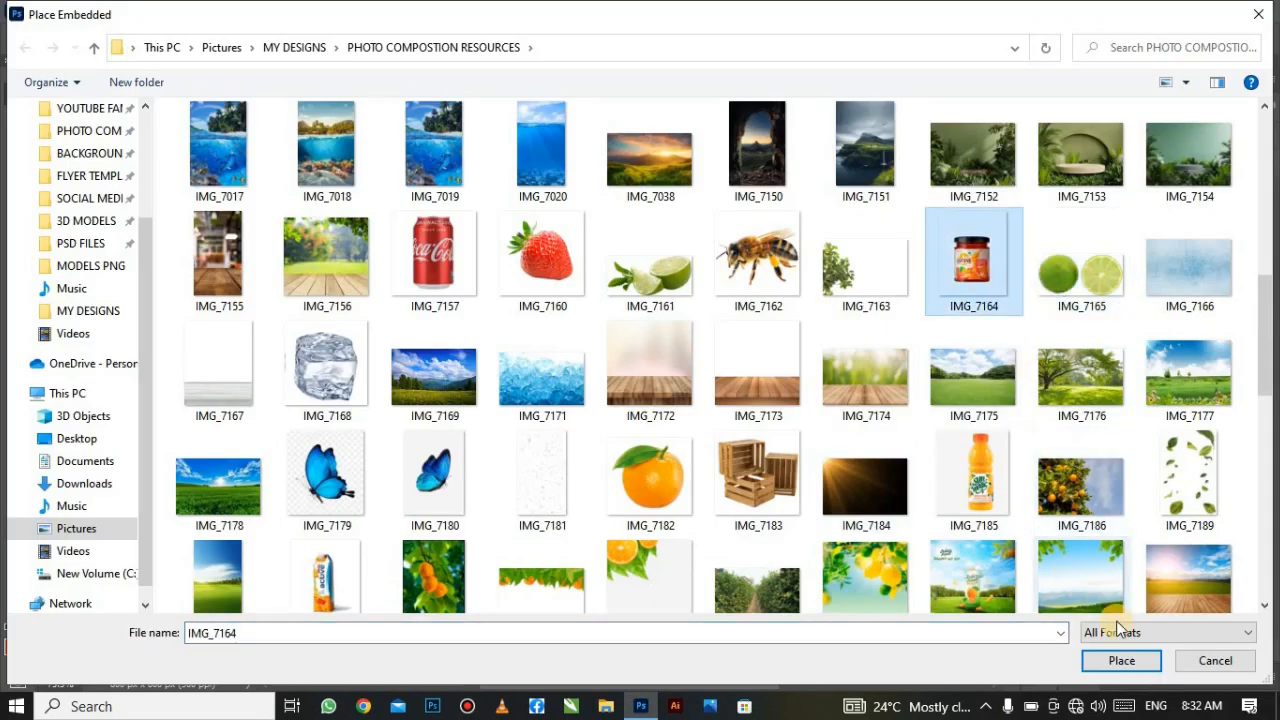
click(1122, 660)
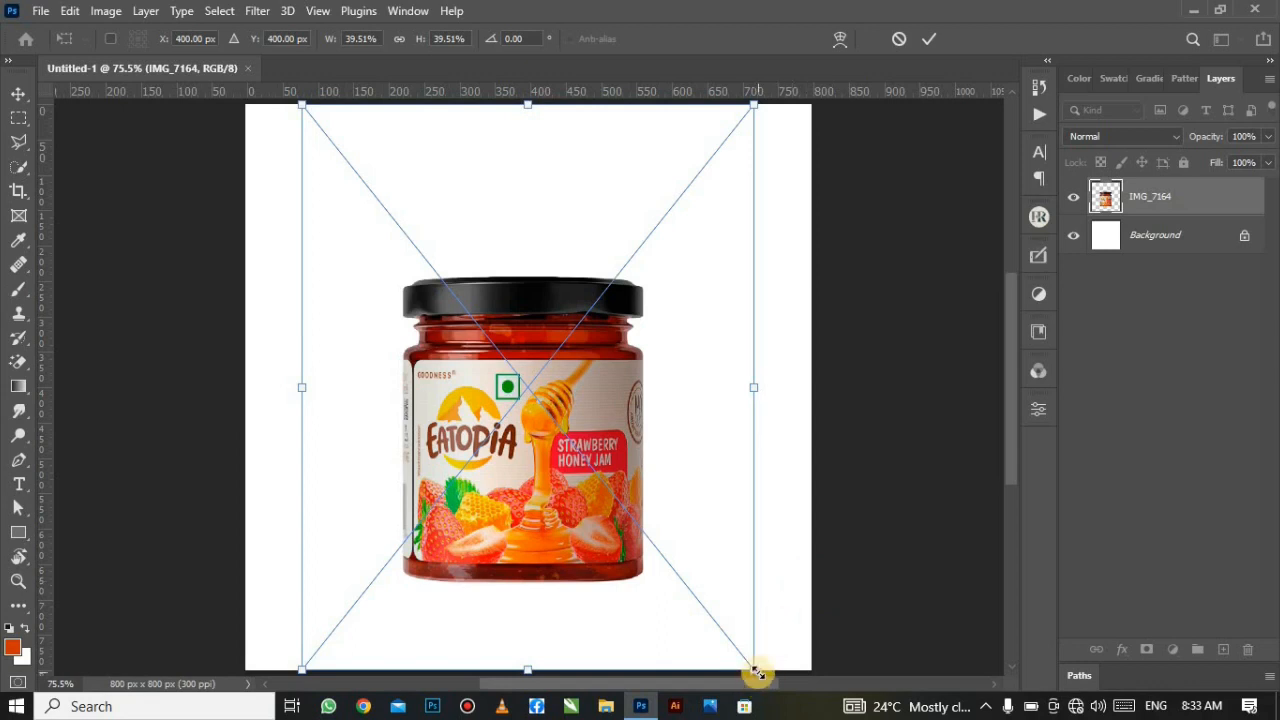
drag(757, 673, 637, 522)
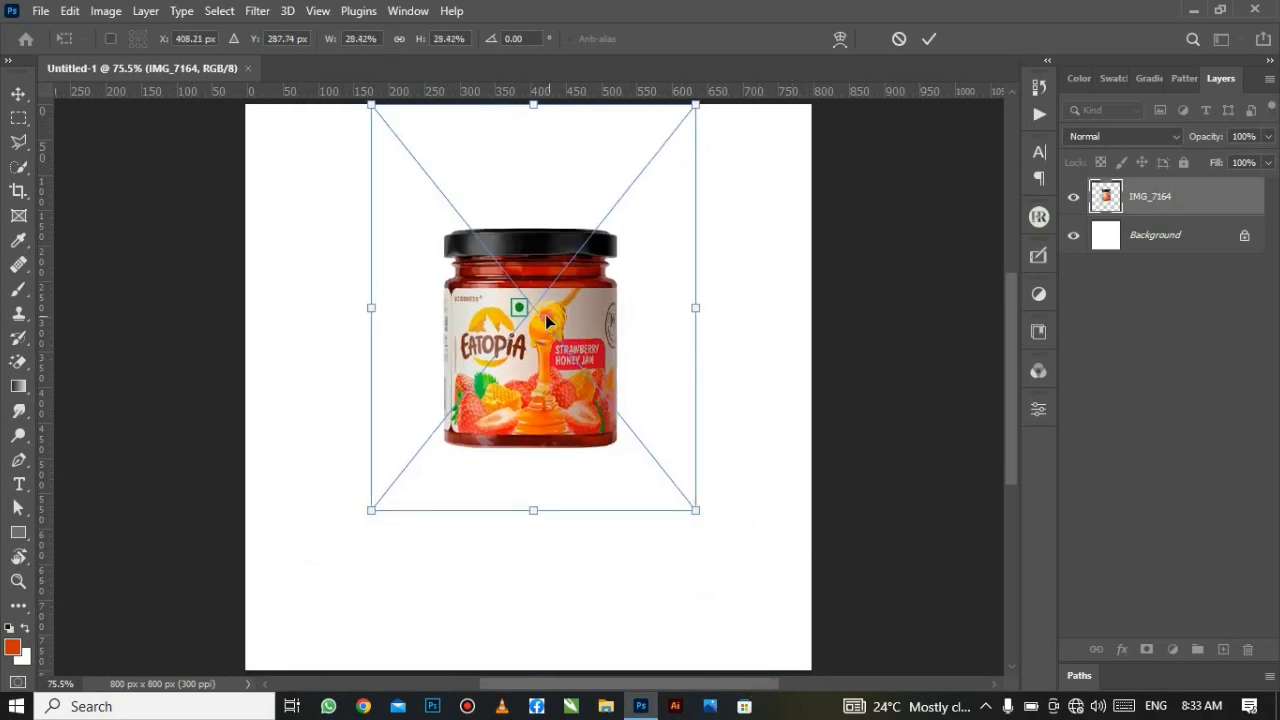
drag(540, 316, 514, 343)
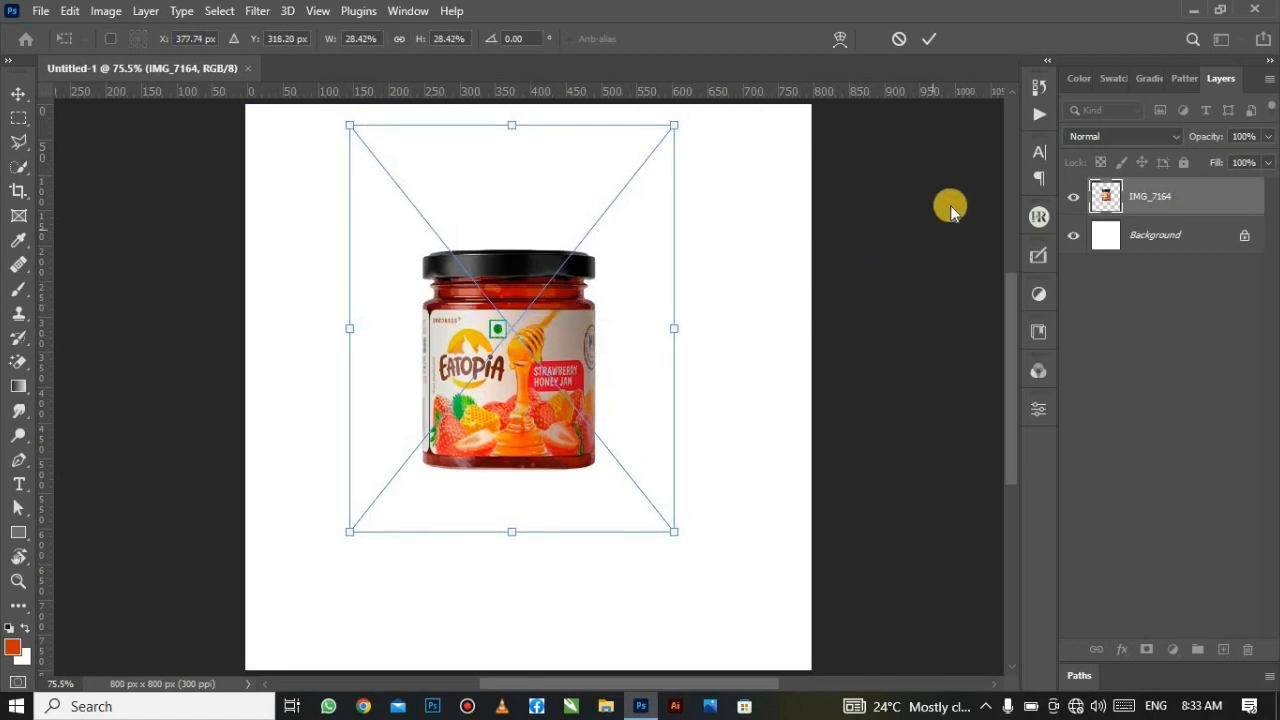
click(929, 45)
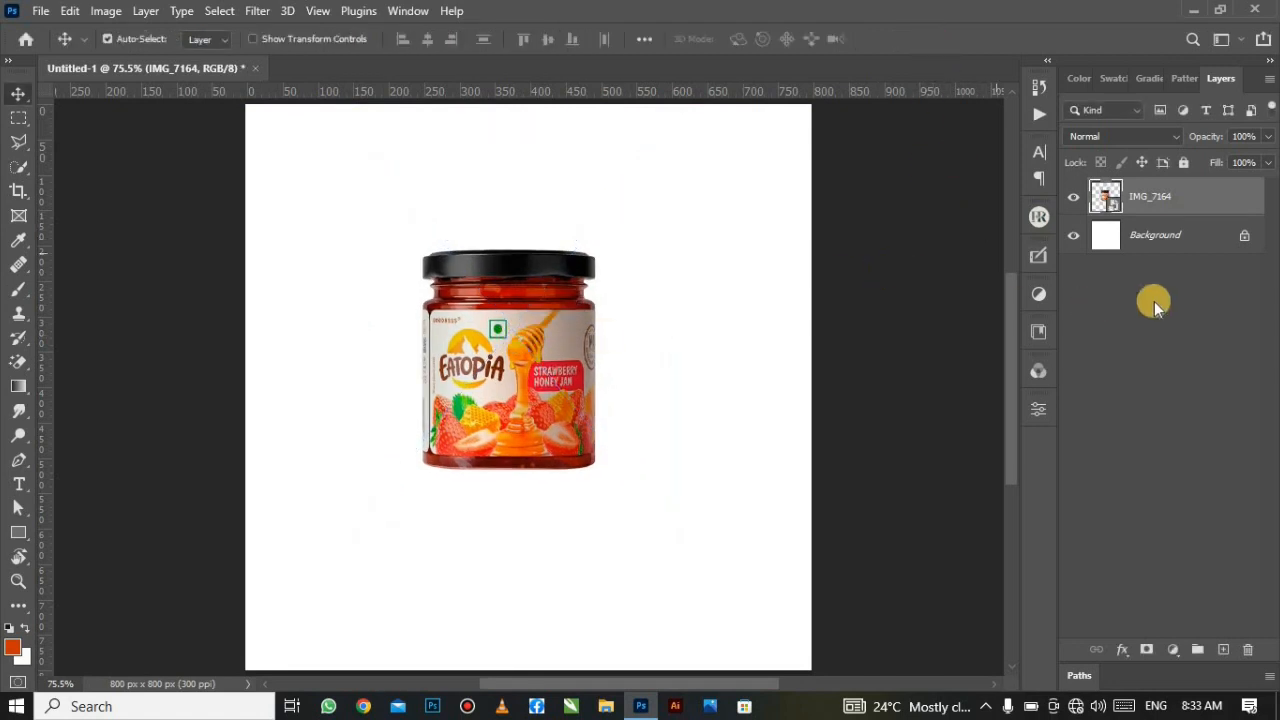
Step: Add a Solid Color fill layer above Background using dark red hex 760000
click(1105, 237)
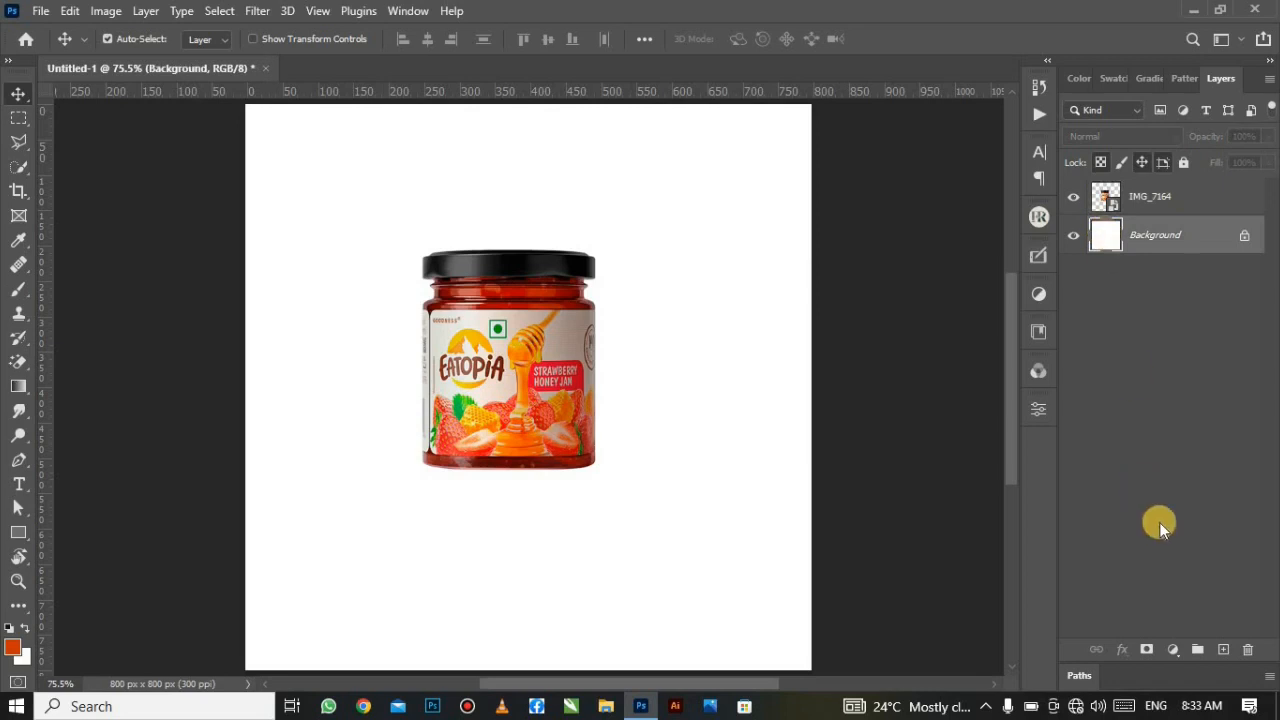
click(1170, 655)
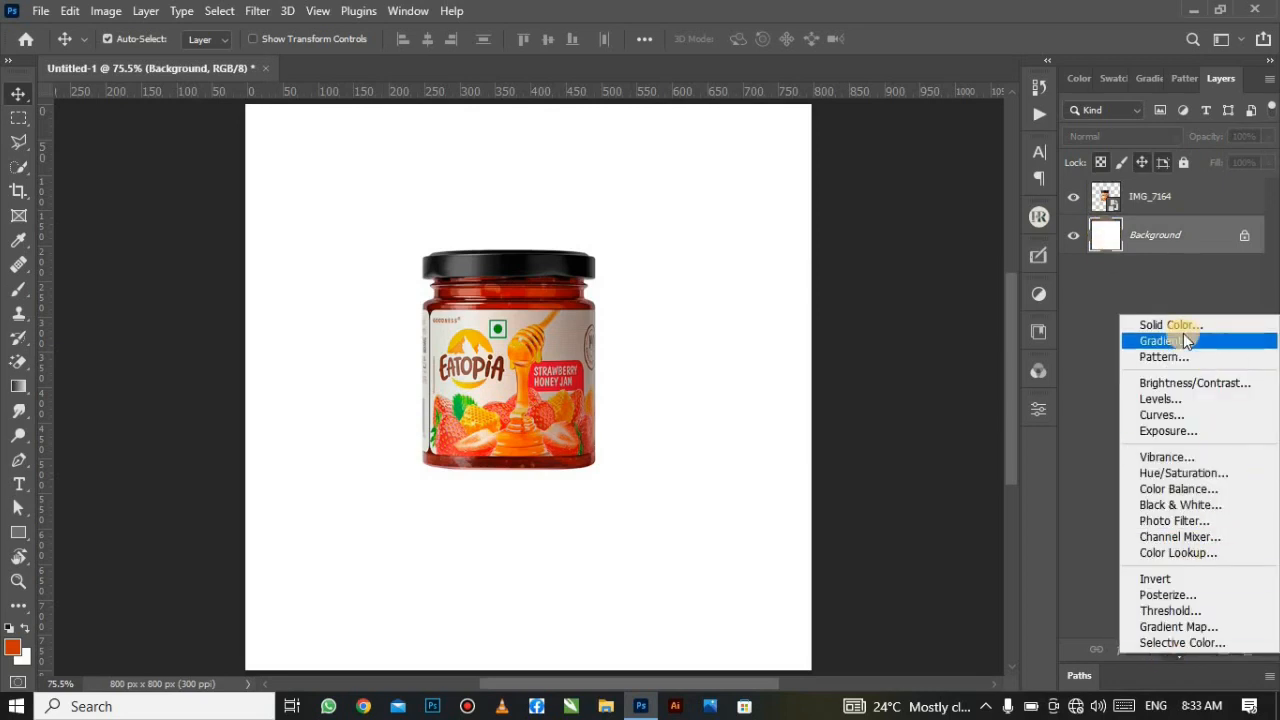
click(1170, 326)
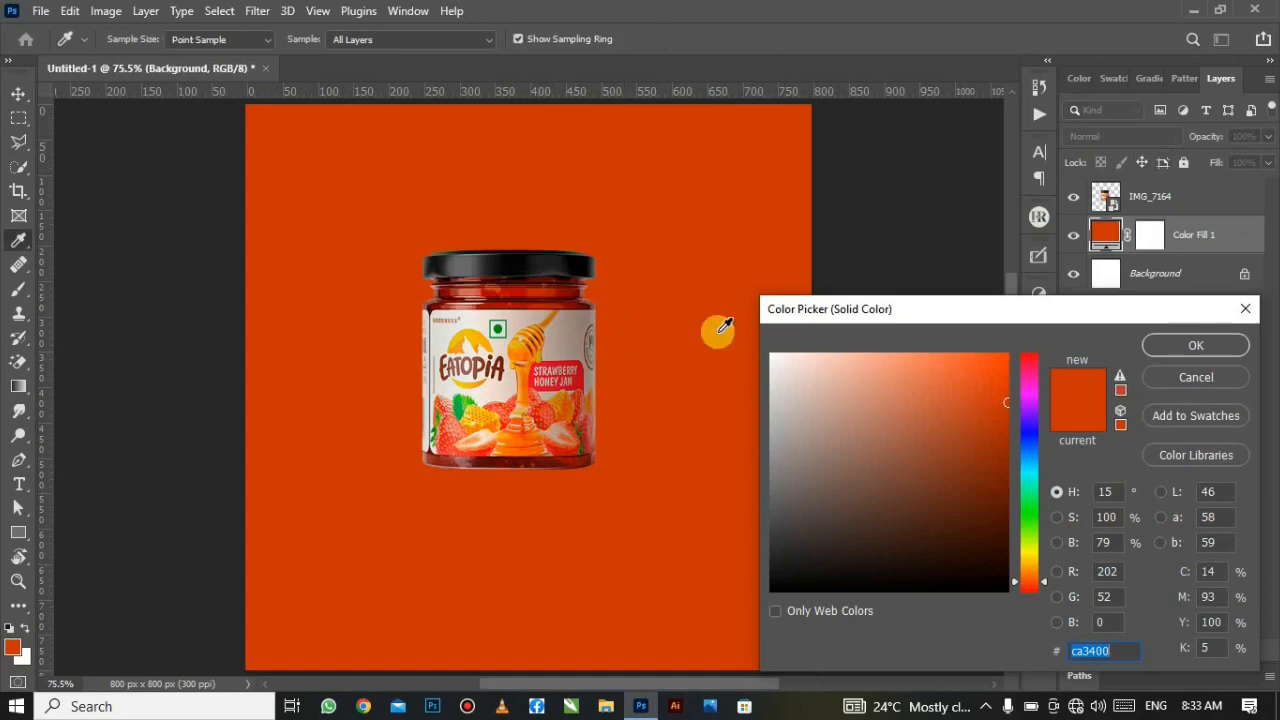
text(7d0000)
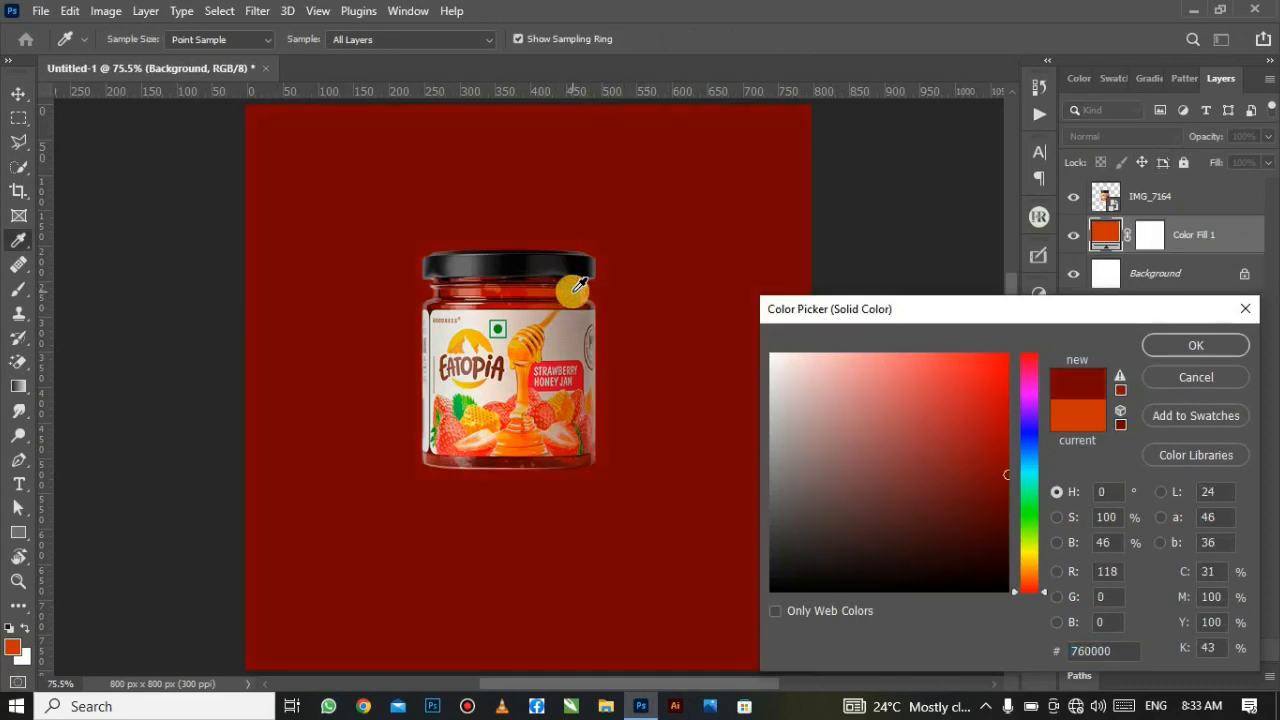
click(573, 291)
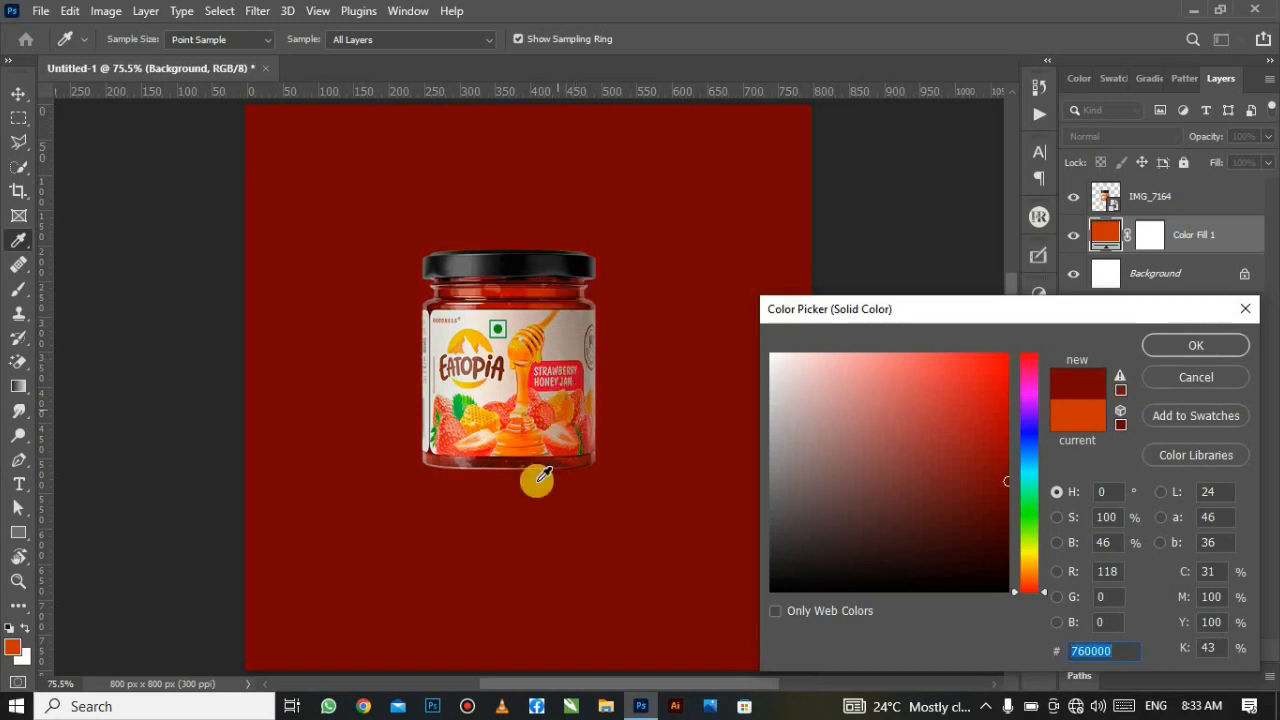
click(1181, 348)
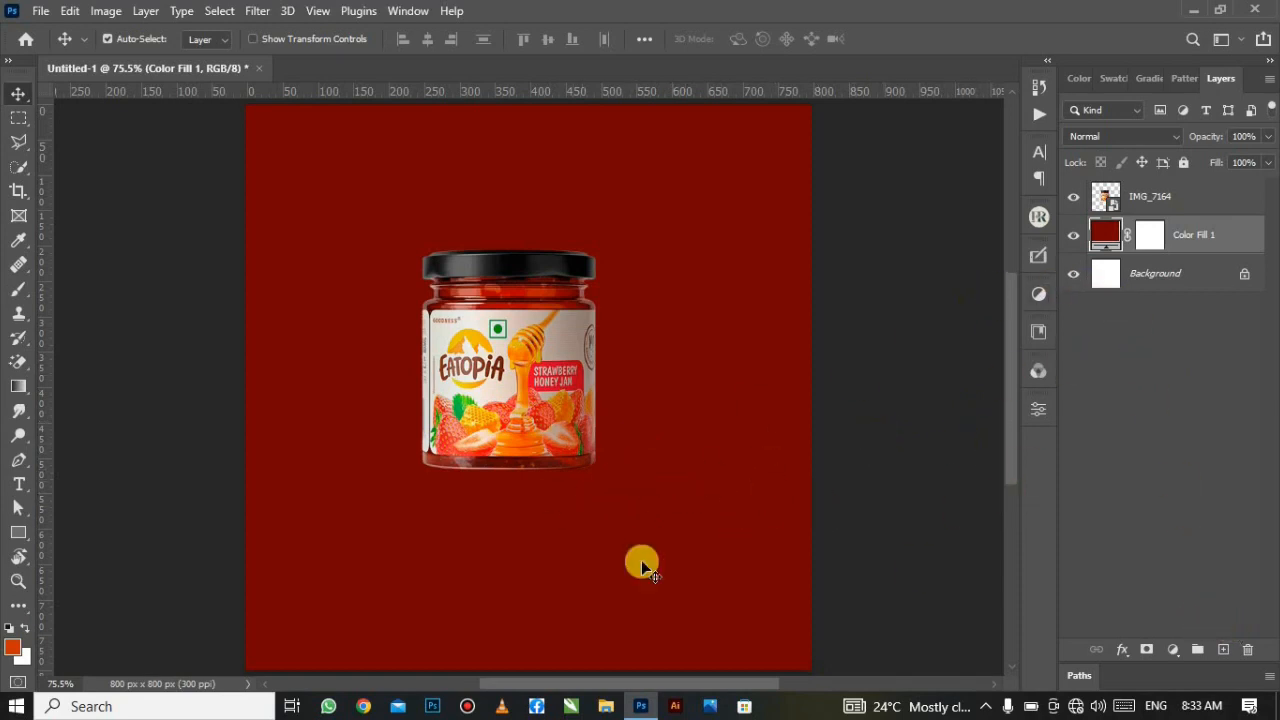
Step: Marquee-select a wide rectangle from the jar's base down the lower canvas and add Layer 1
right_click(17, 108)
click(21, 119)
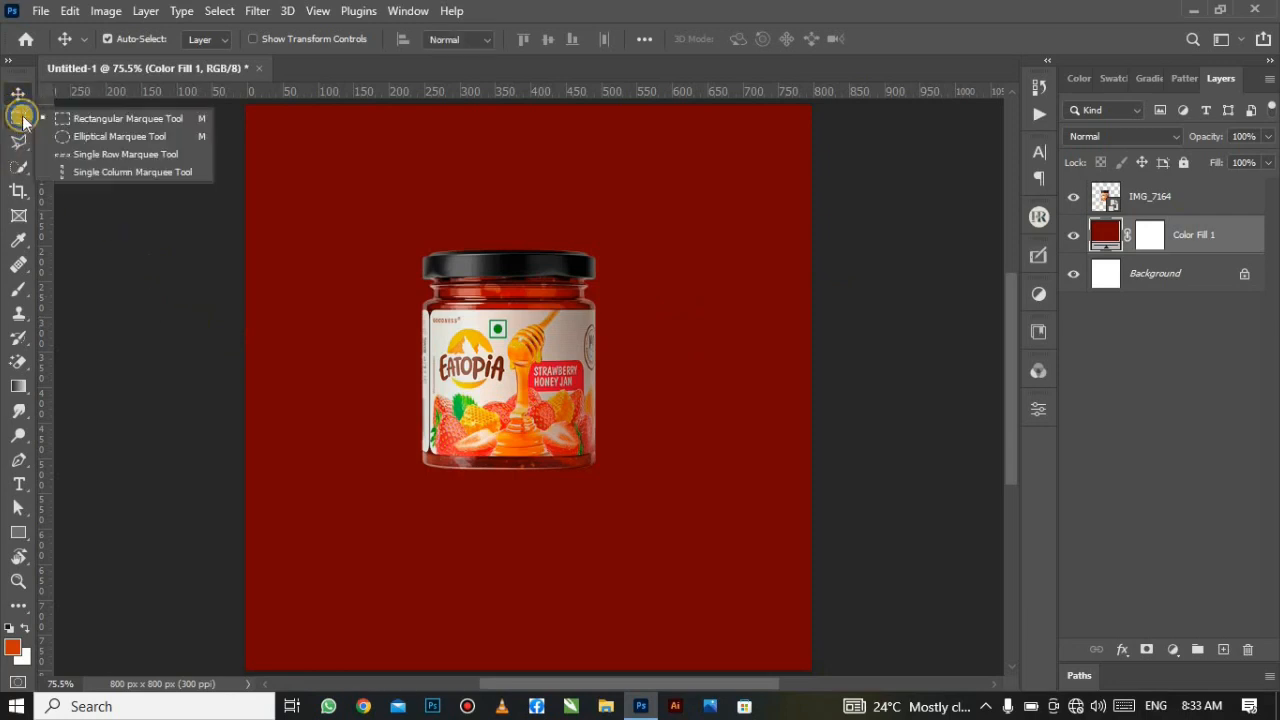
click(89, 121)
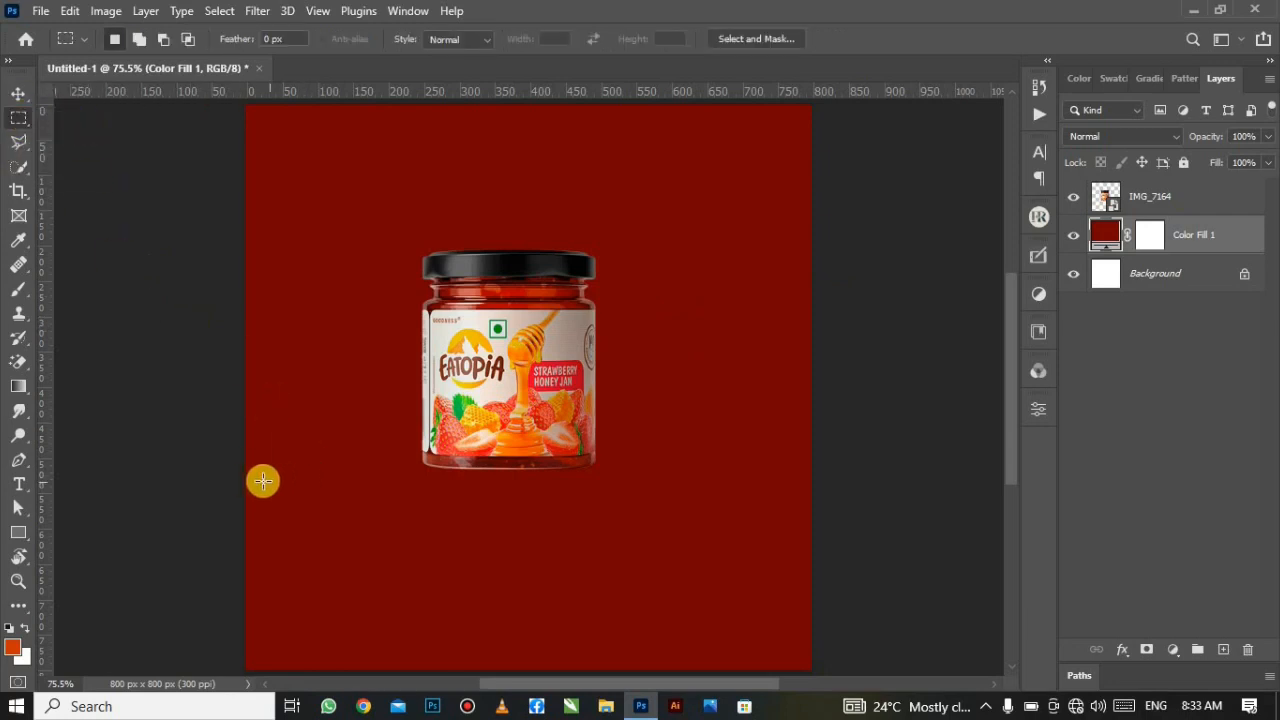
drag(248, 476, 815, 675)
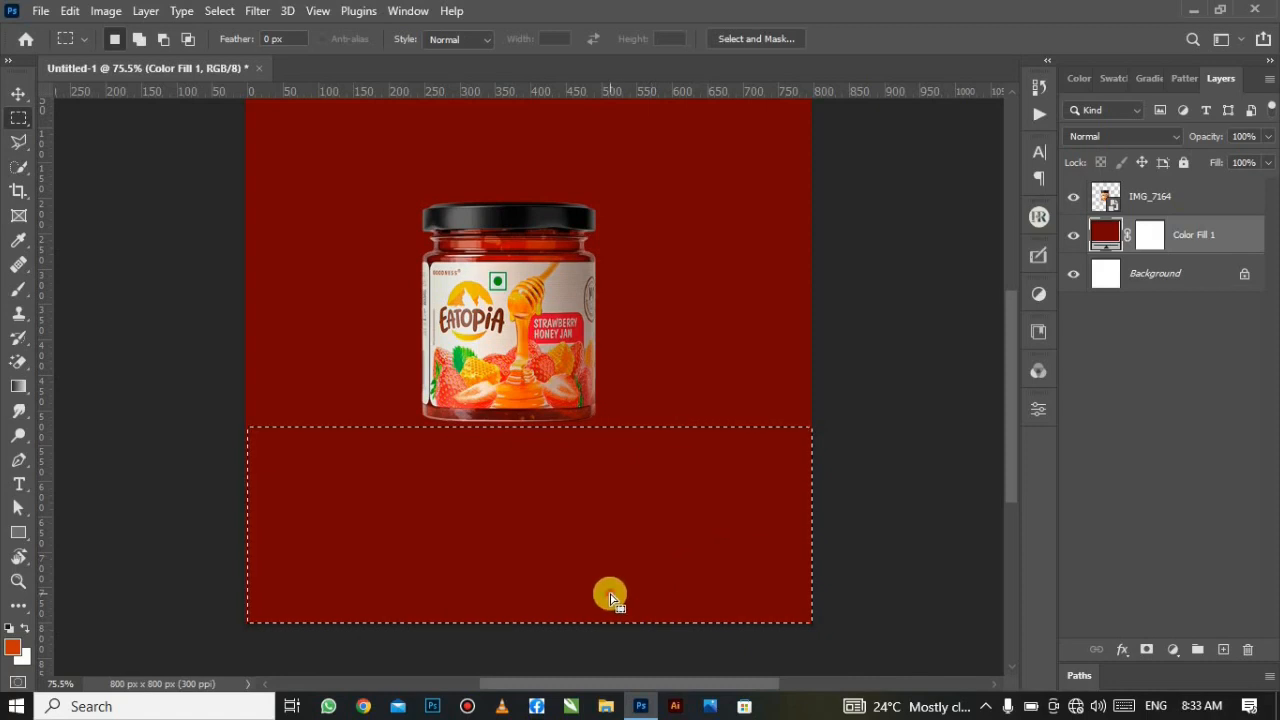
drag(608, 594, 596, 543)
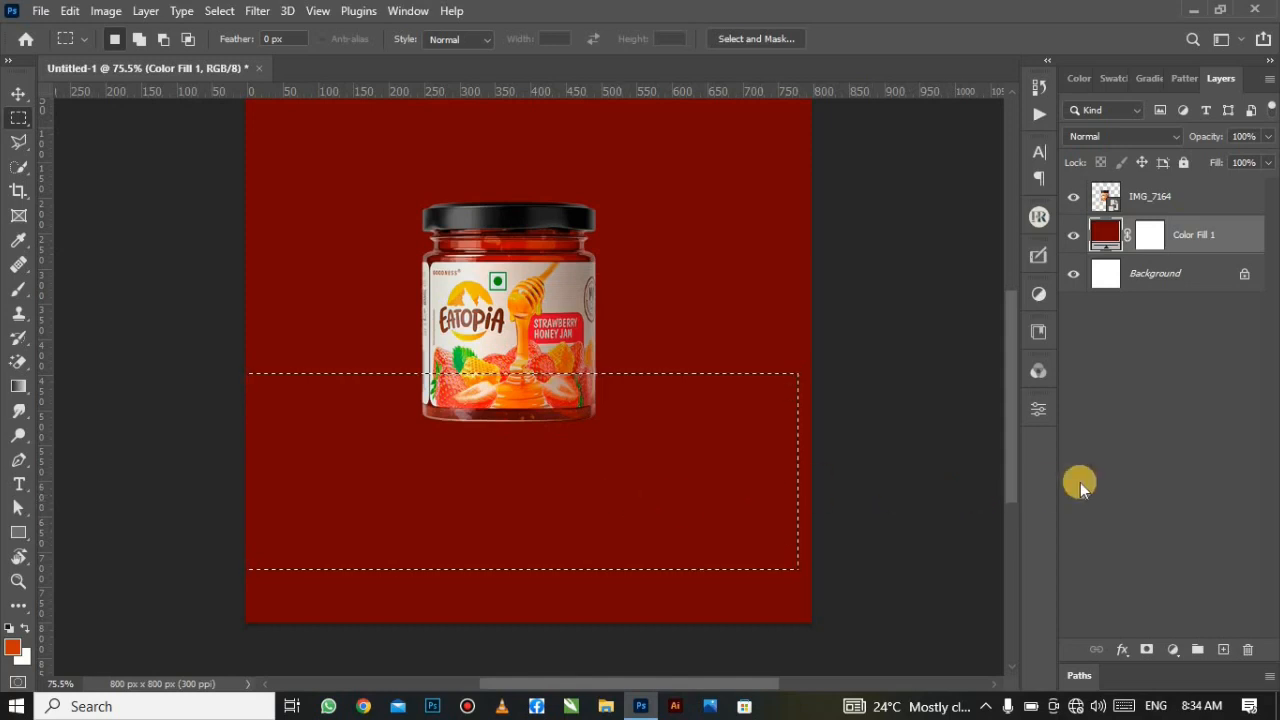
click(1222, 648)
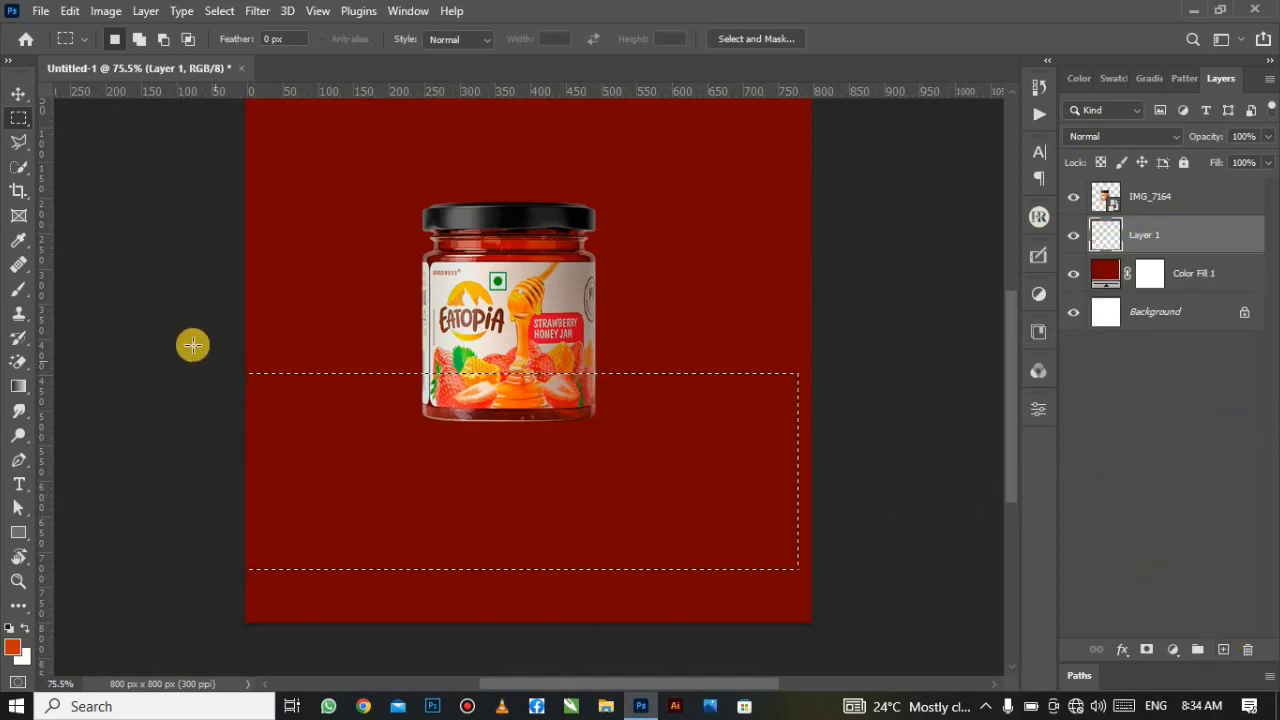
Step: Fill the selection on Layer 1 with a jar-sampled orange-to-dark-red gradient, then deselect
click(19, 387)
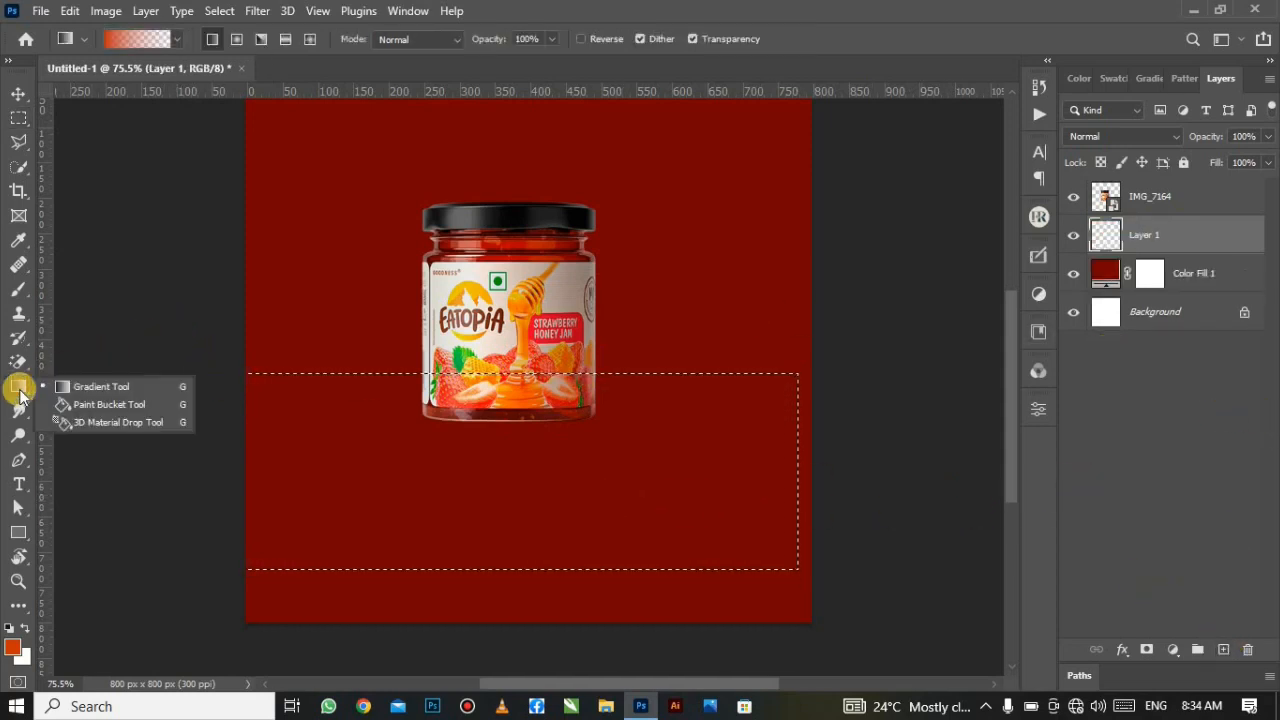
click(85, 390)
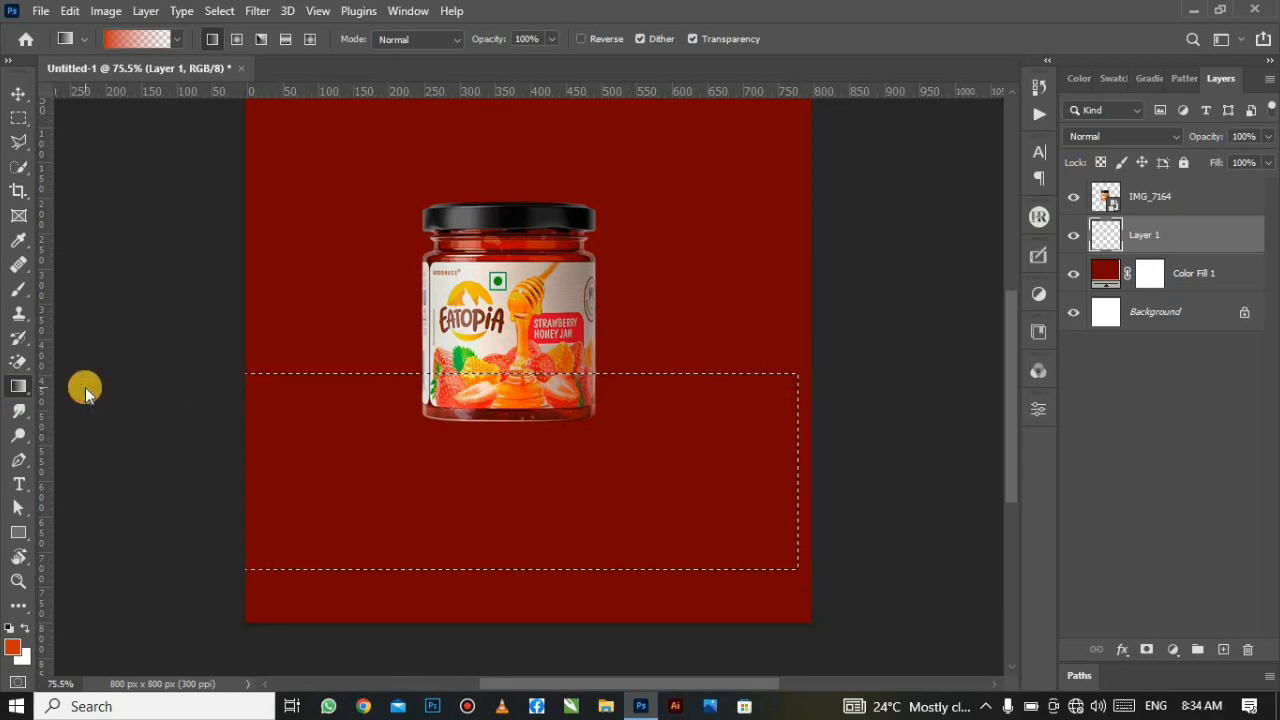
click(527, 378)
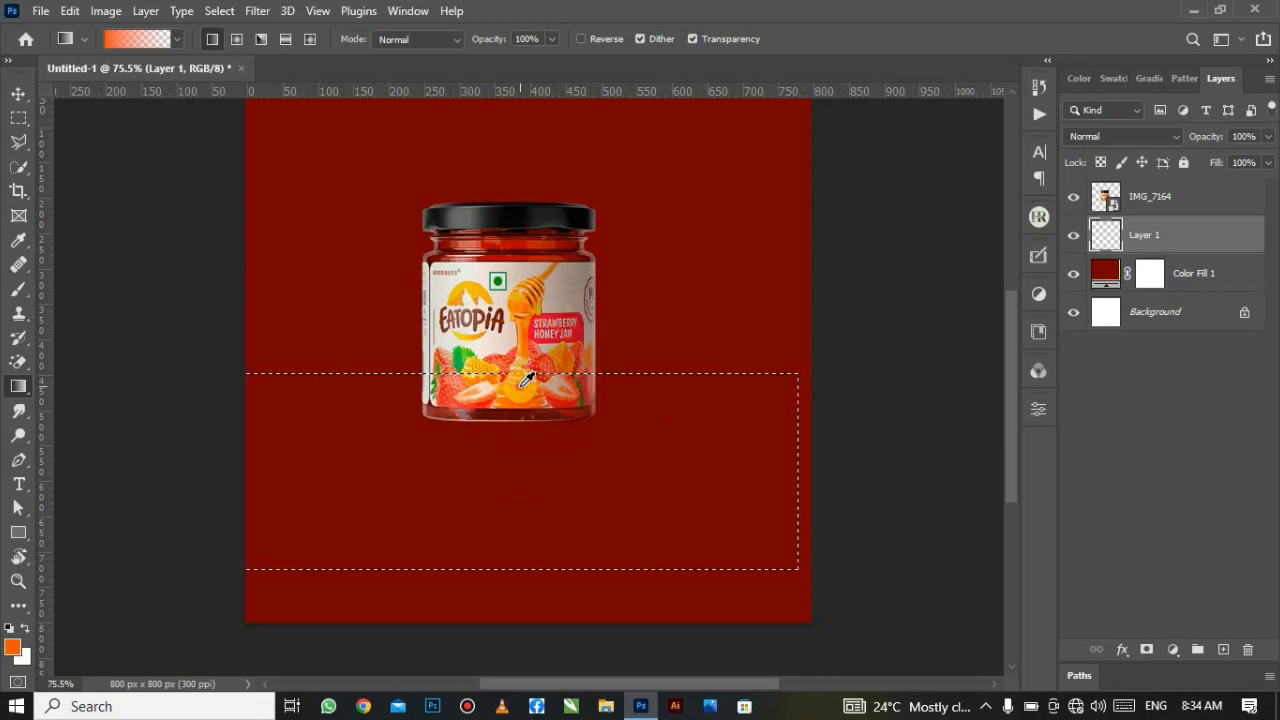
click(520, 385)
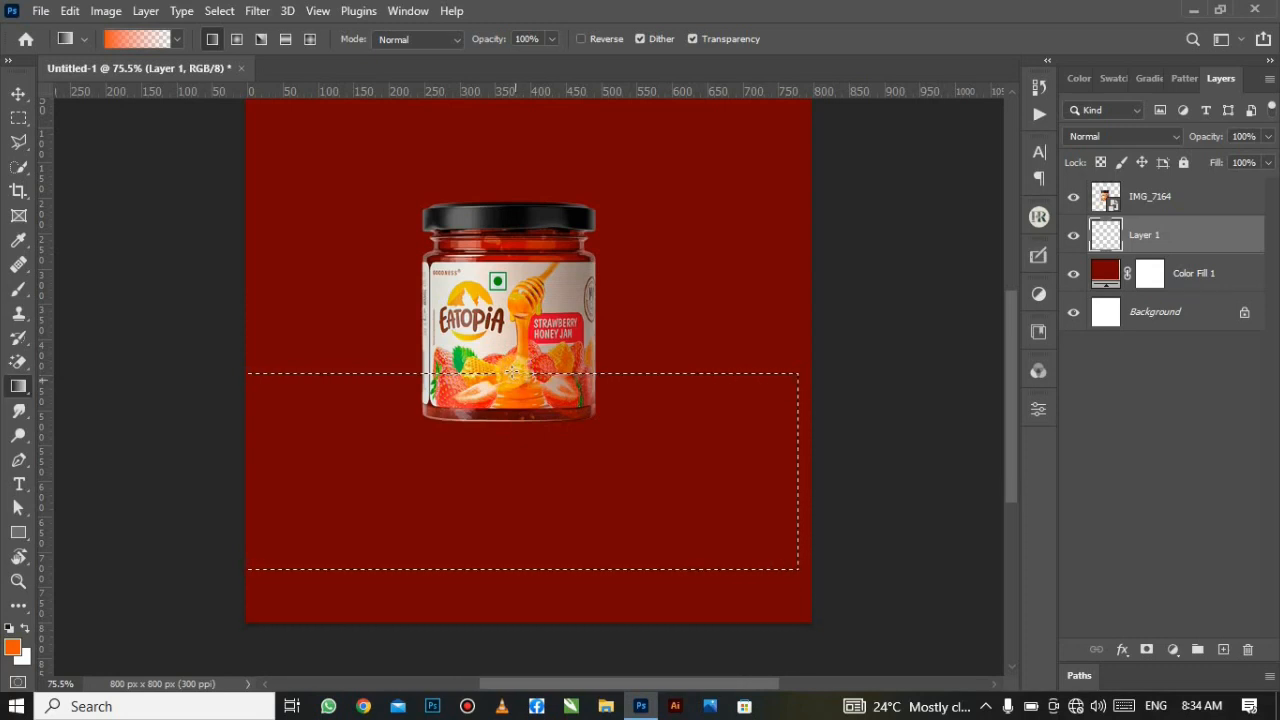
drag(511, 374, 504, 509)
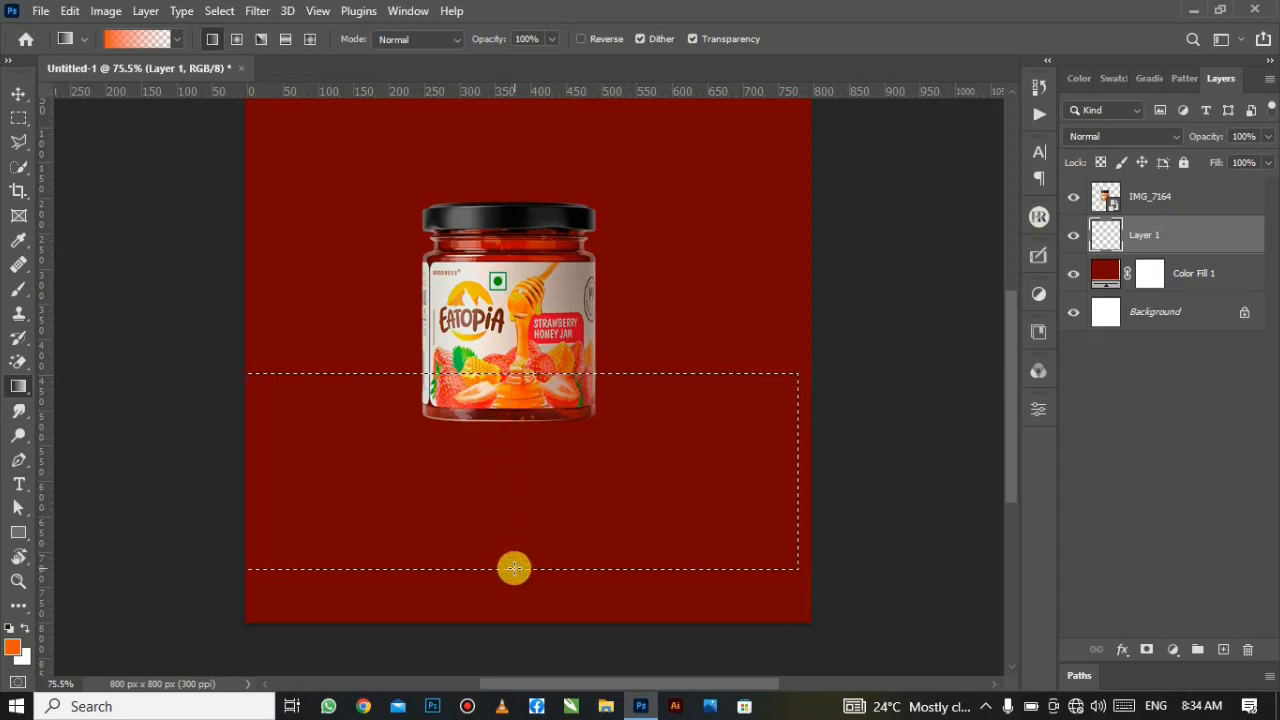
drag(514, 568, 514, 569)
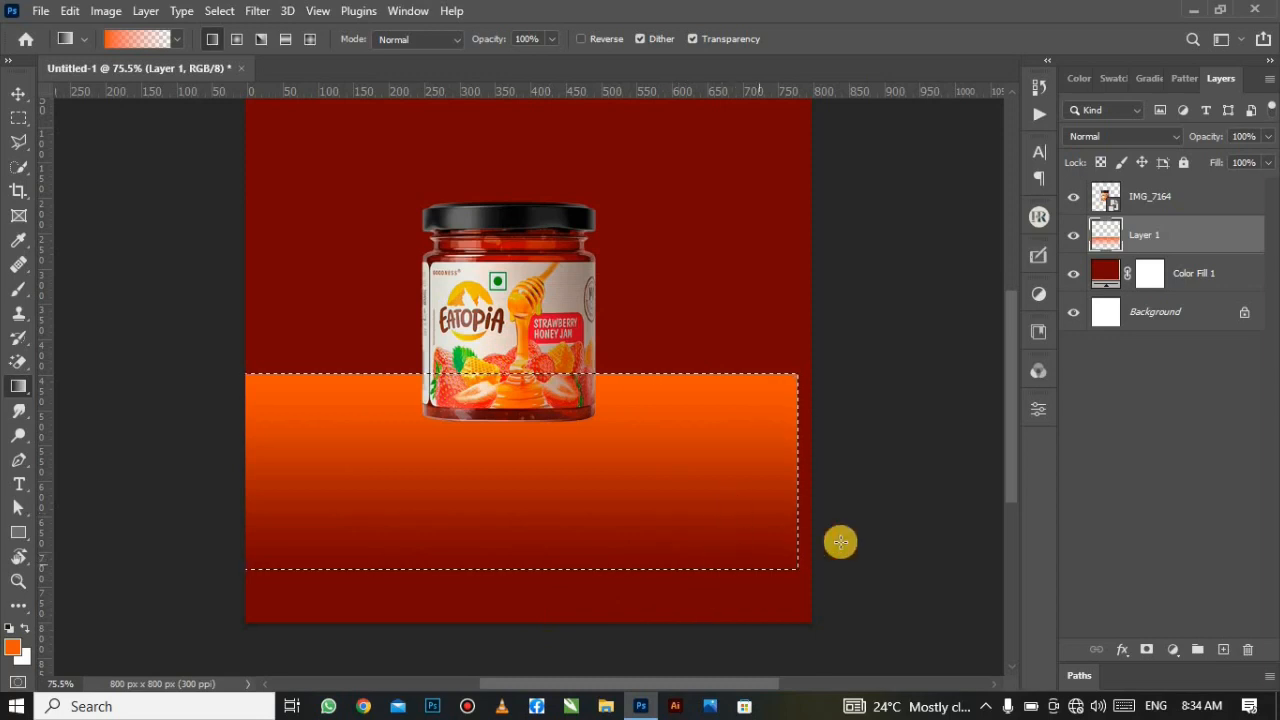
click(222, 10)
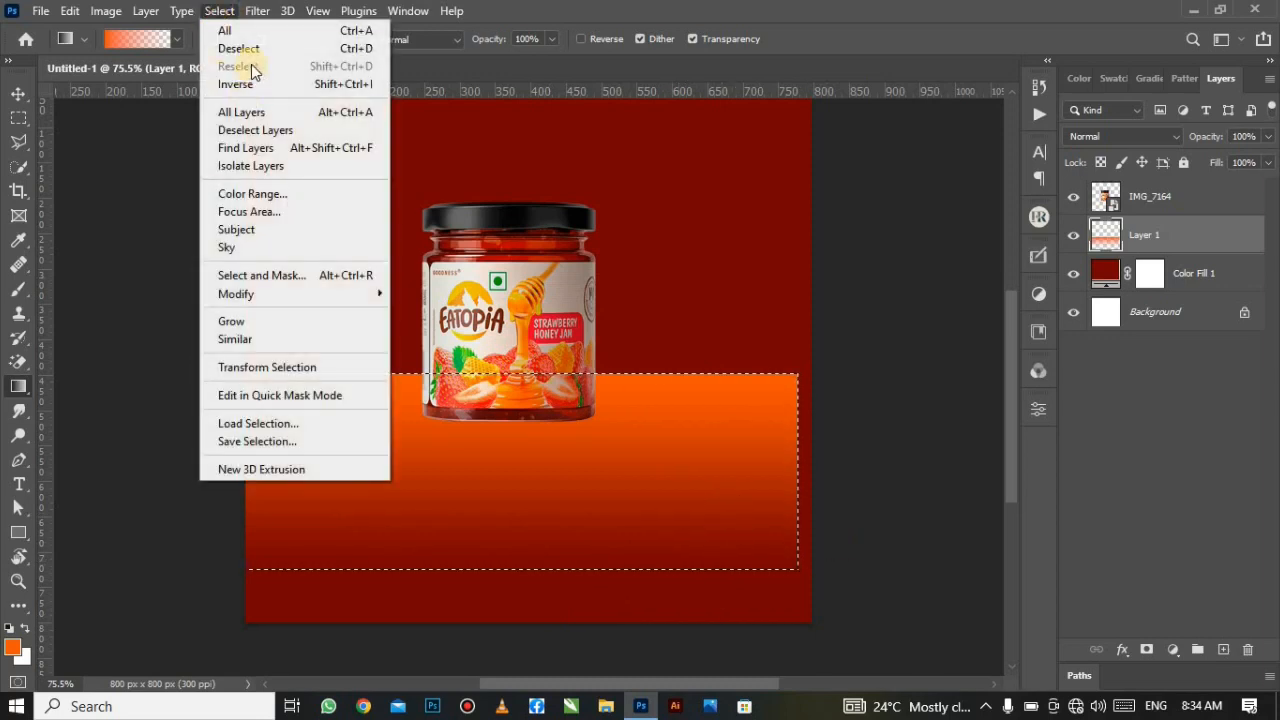
click(247, 47)
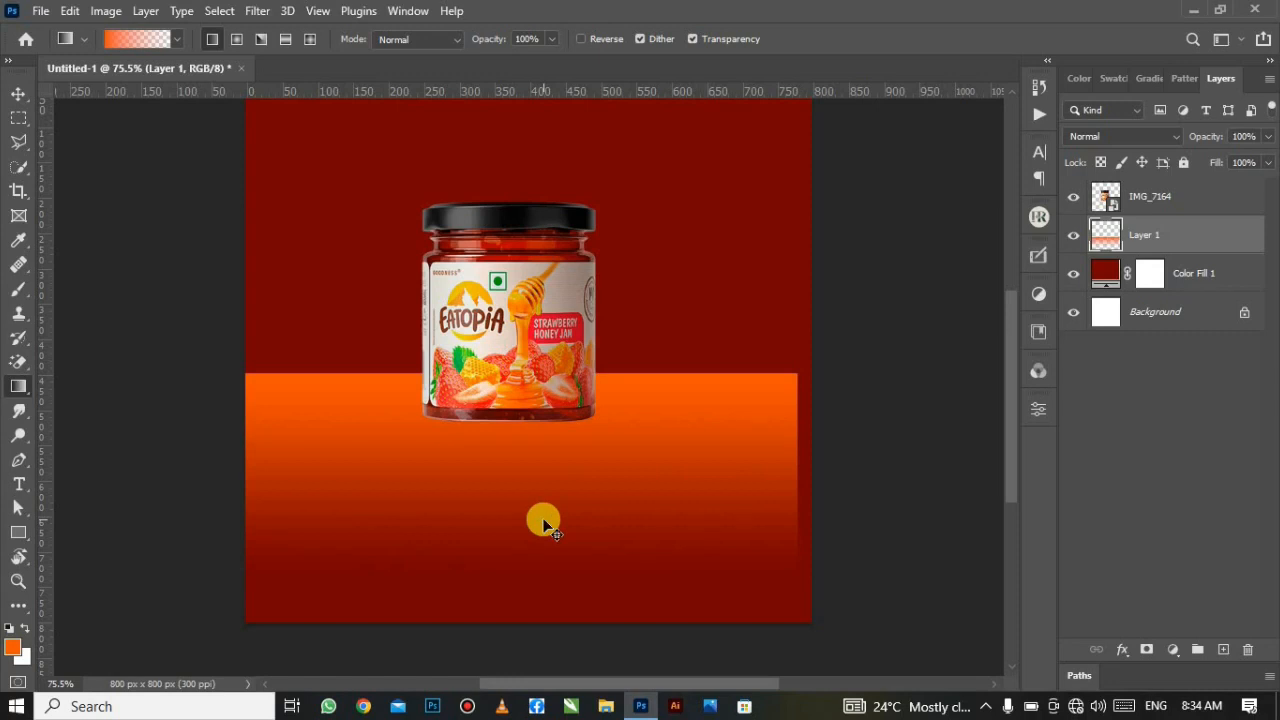
Step: Stretch the gradient floor to the full canvas width and add a layer mask to Layer 1
key(ctrl+t)
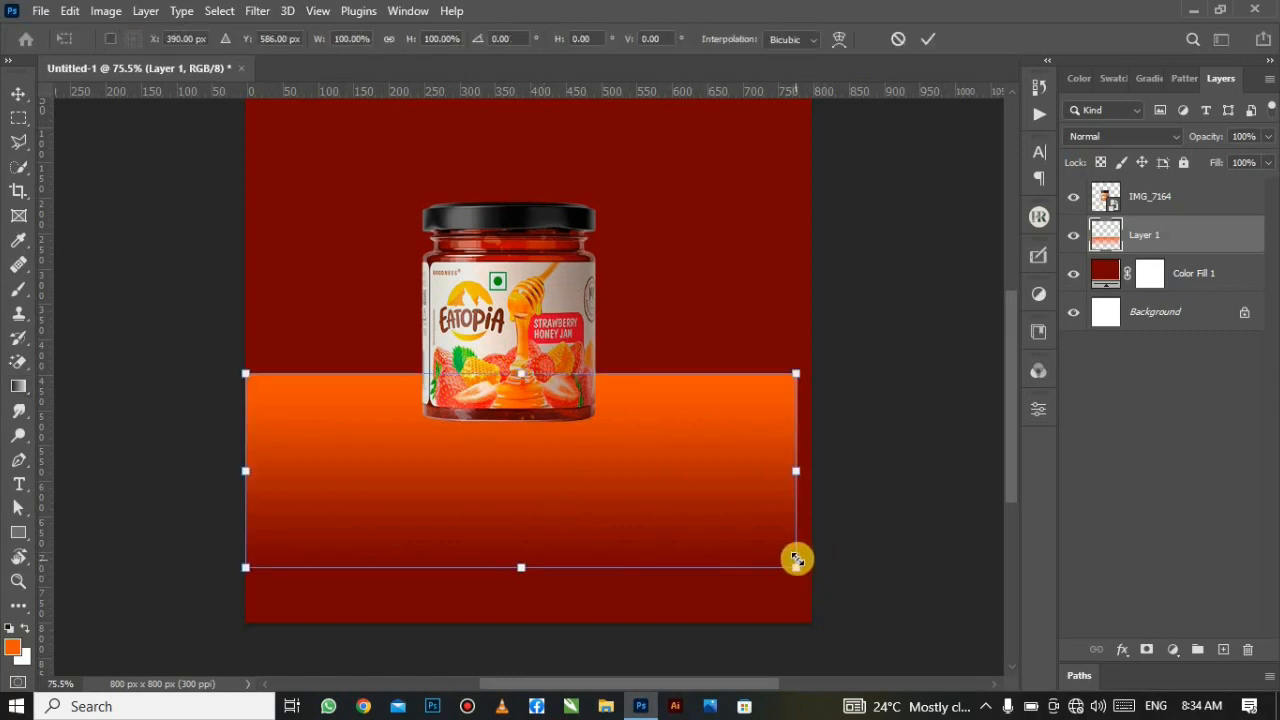
drag(796, 571, 832, 571)
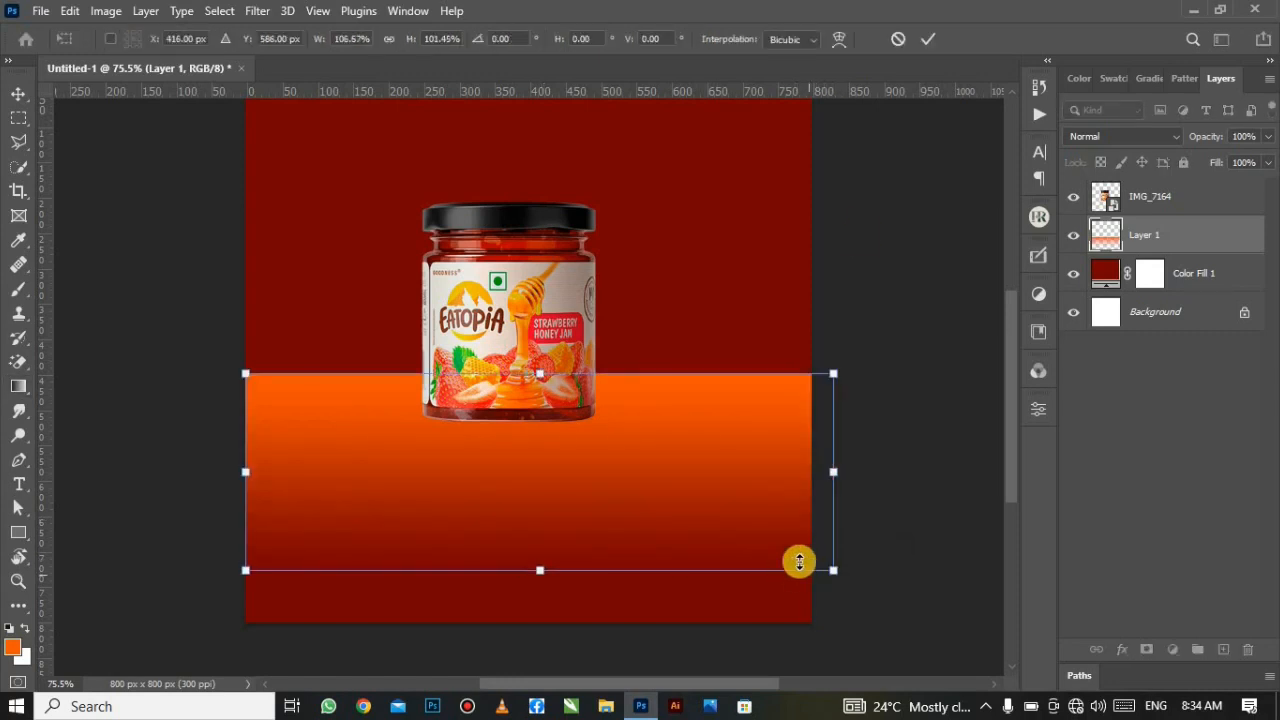
click(938, 40)
key(g)
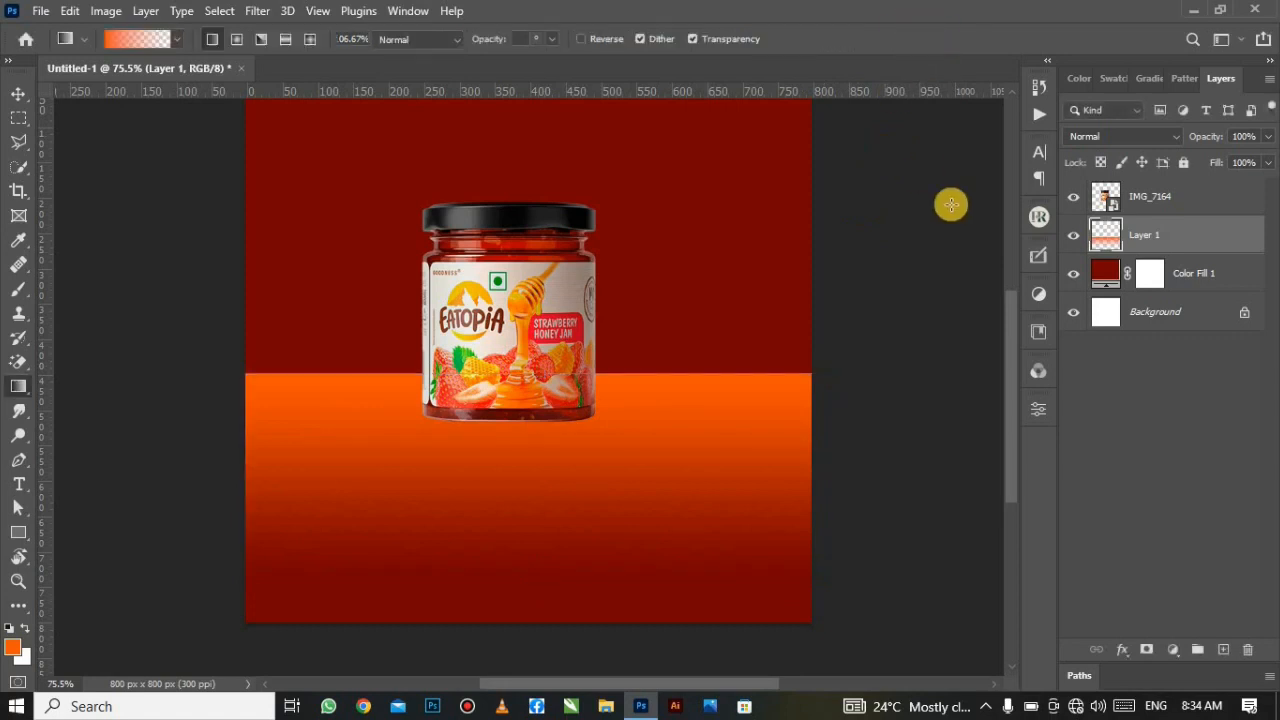
click(1147, 652)
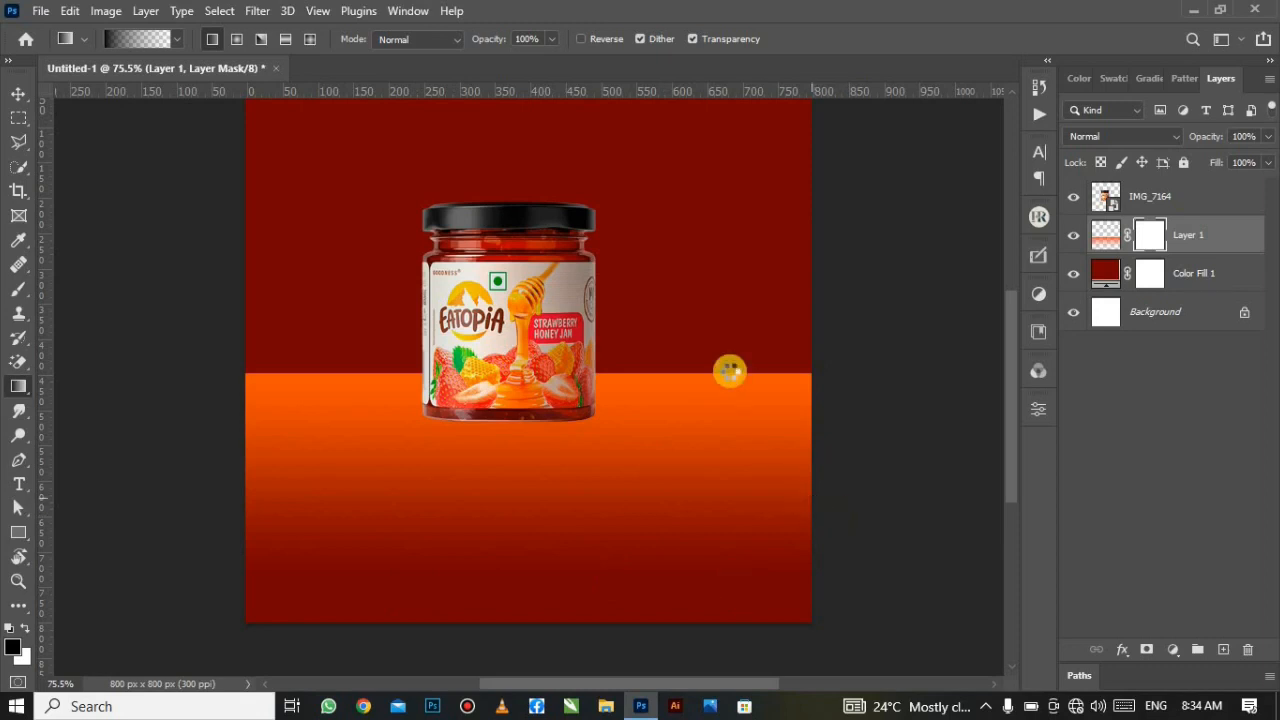
Step: Drag black-to-transparent gradients on Layer 1's mask so the floor fades into the red backdrop
drag(808, 457, 794, 443)
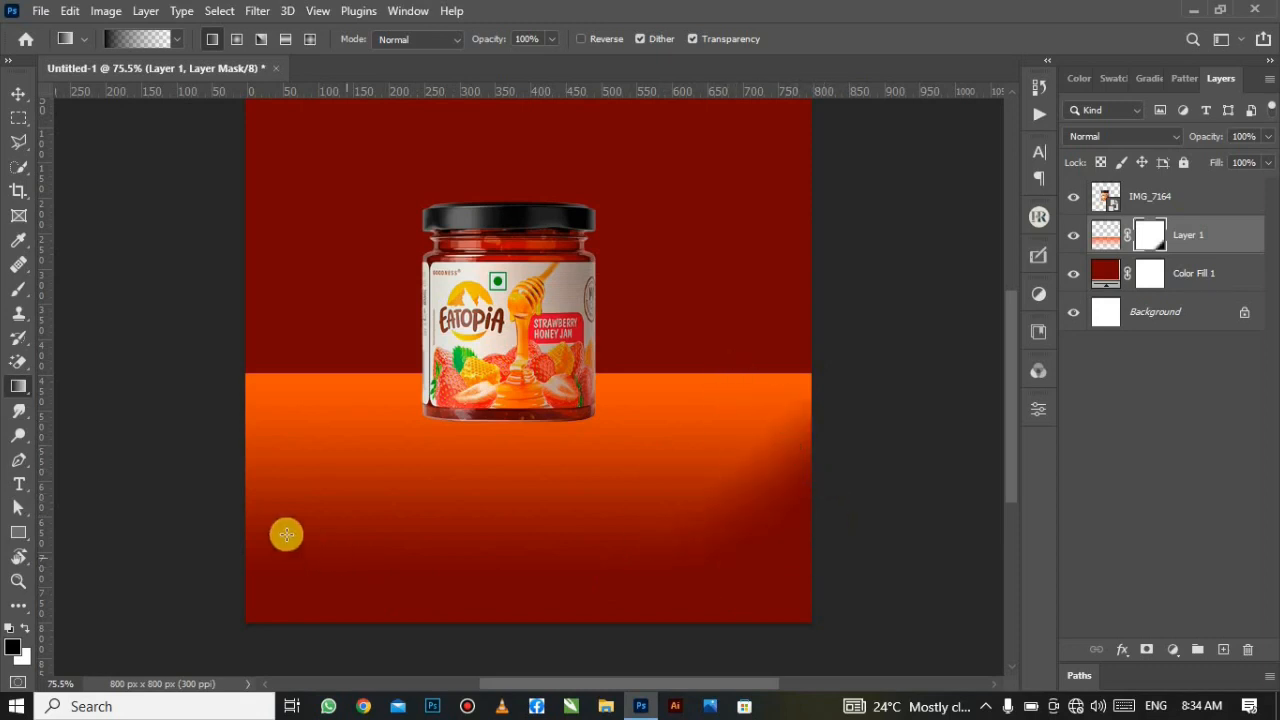
drag(221, 479, 354, 454)
key(ctrl+z)
key(ctrl+z)
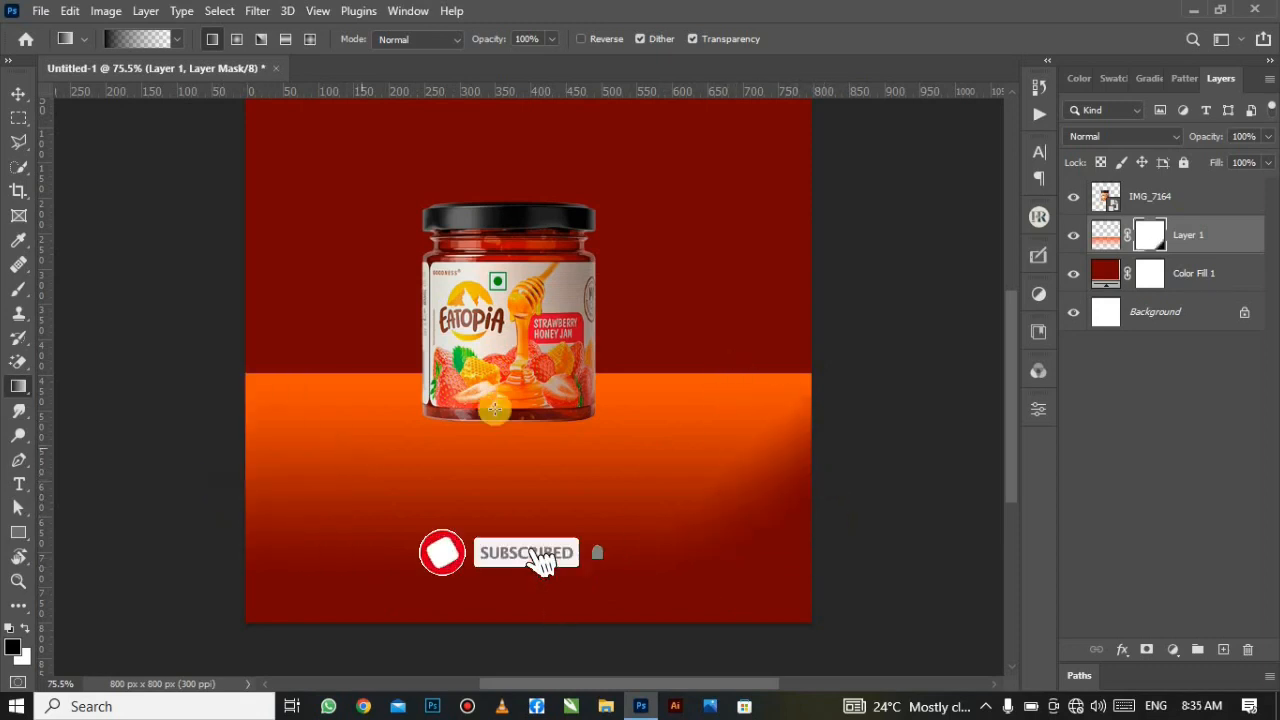
drag(249, 414, 400, 420)
drag(786, 468, 755, 428)
key(ctrl+z)
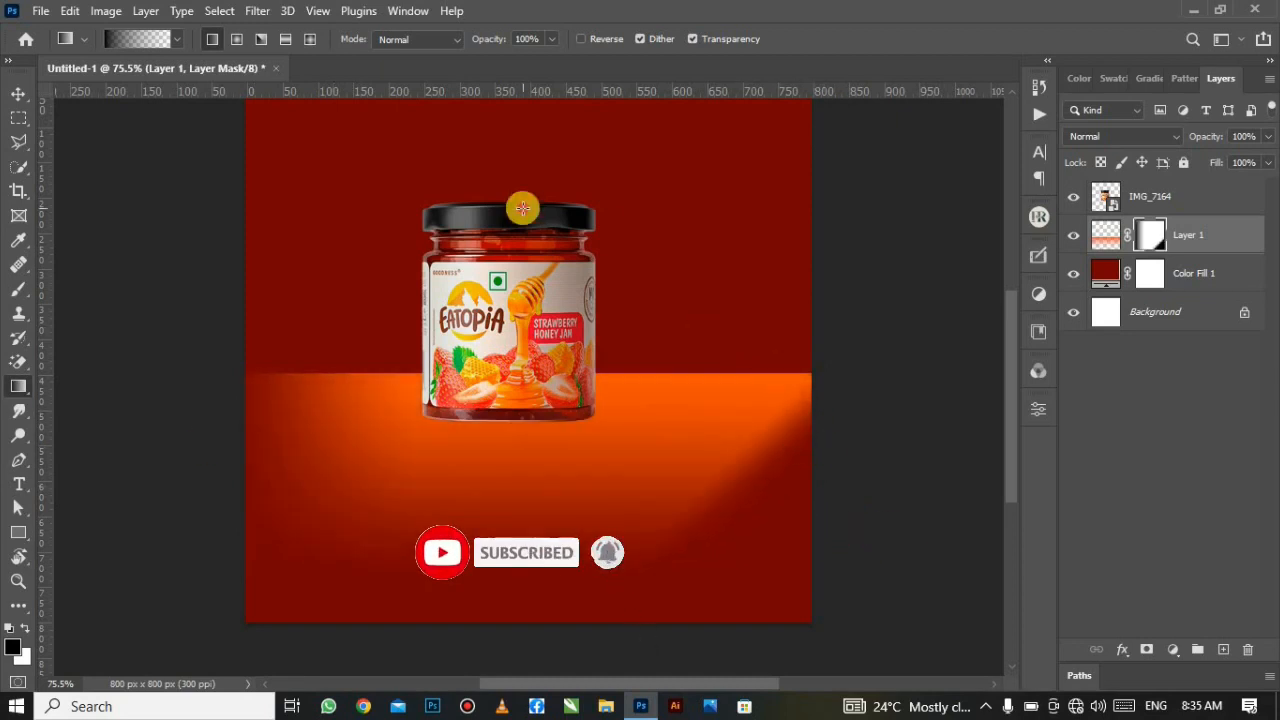
drag(518, 203, 552, 576)
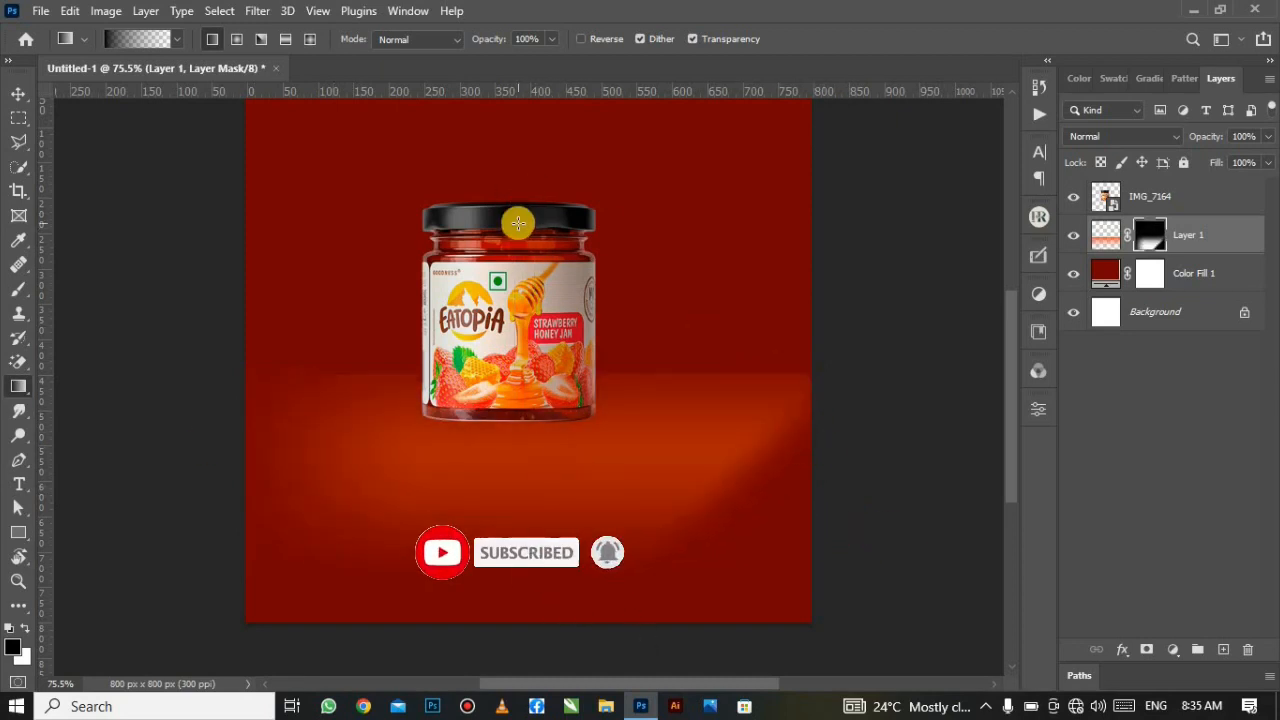
Step: Return to Layer 1's image and add an empty Layer 2 above it
scroll(523, 469, up, 1)
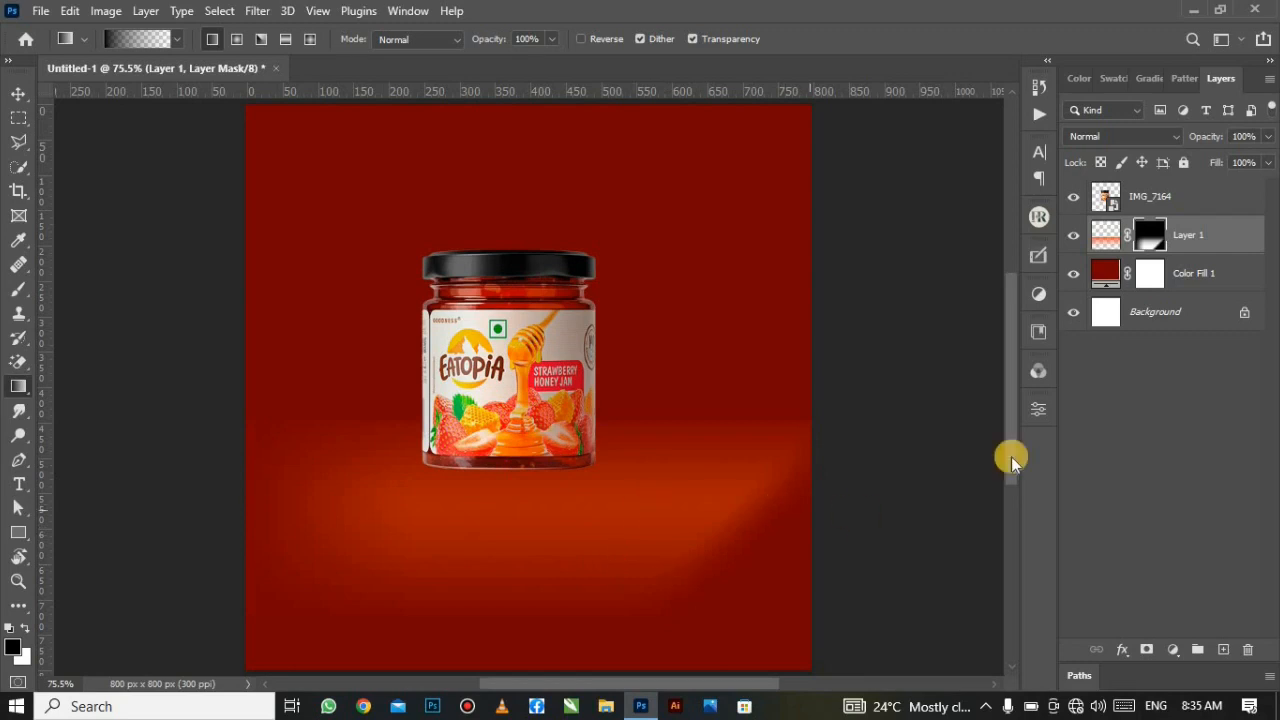
drag(1122, 277, 1105, 255)
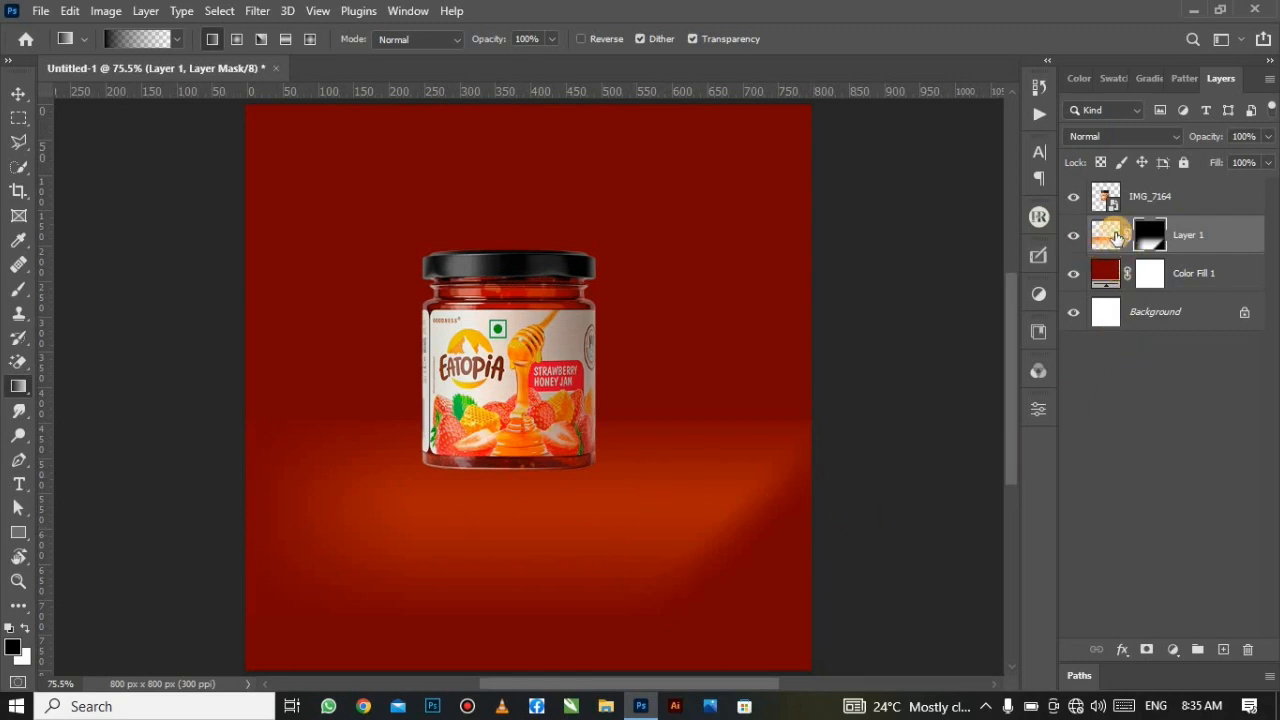
click(1116, 236)
click(1226, 646)
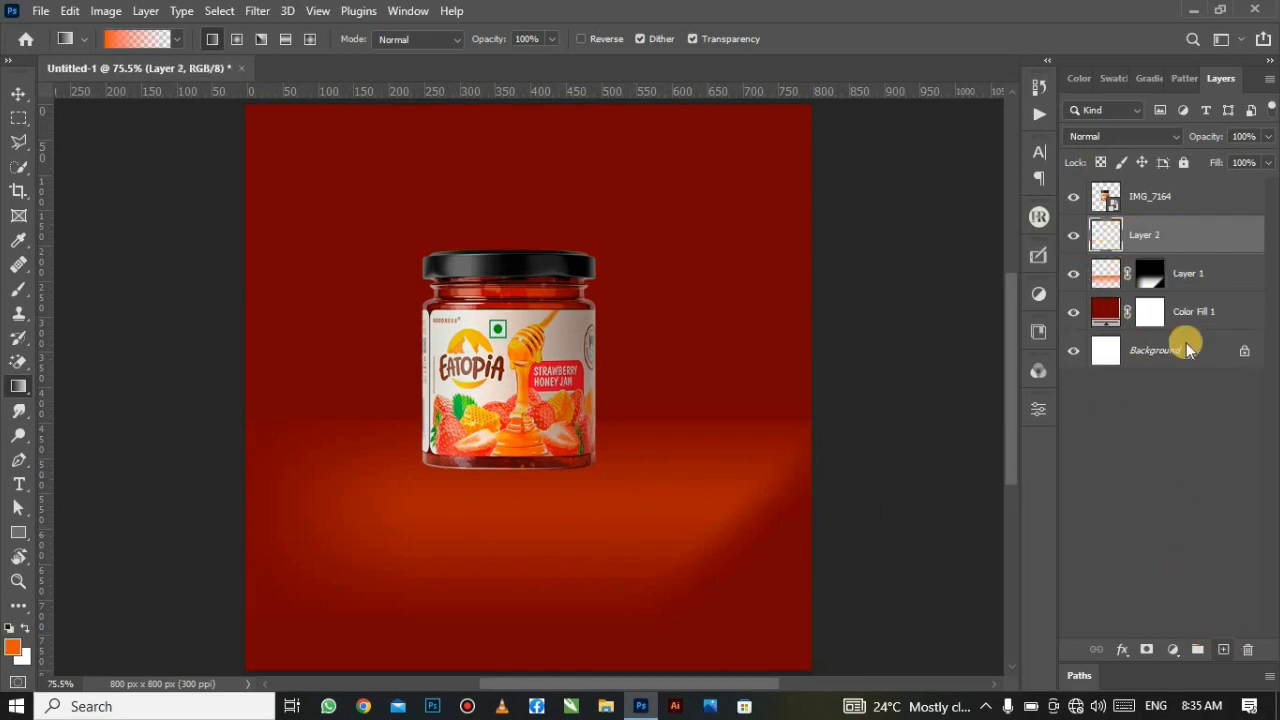
Step: Set up a soft round Brush at about 600 px
click(20, 287)
click(80, 288)
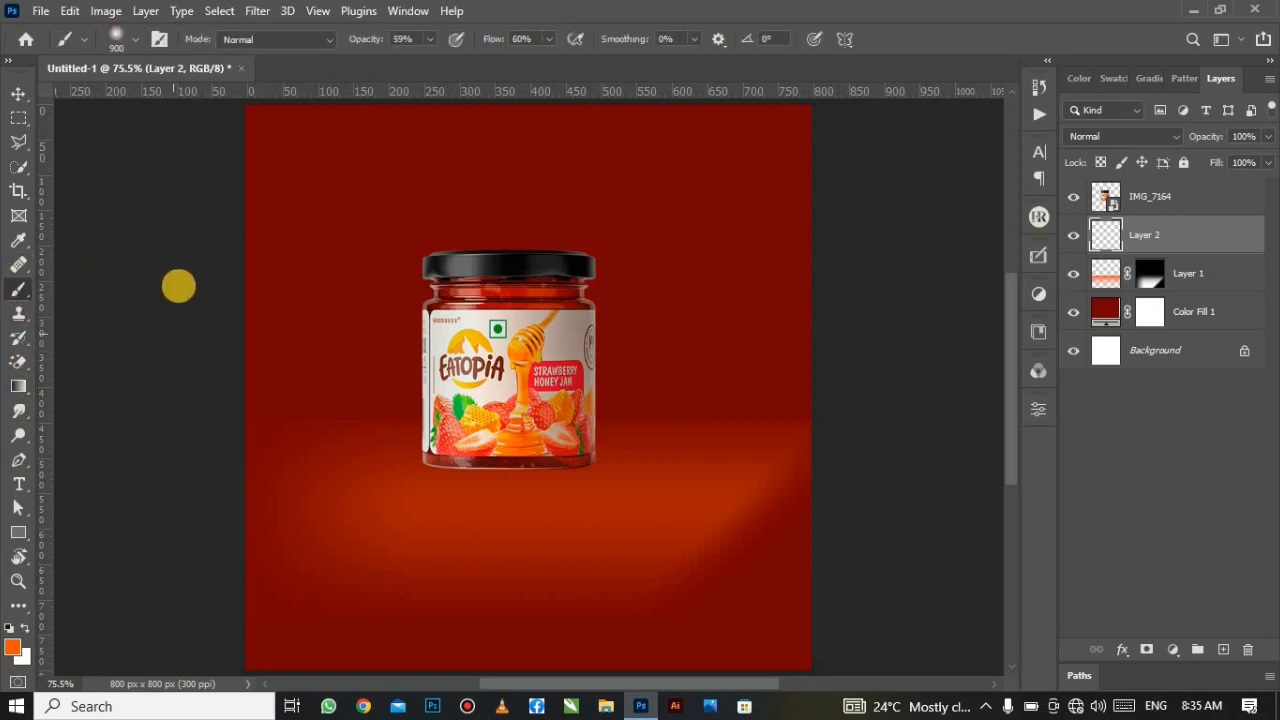
click(134, 39)
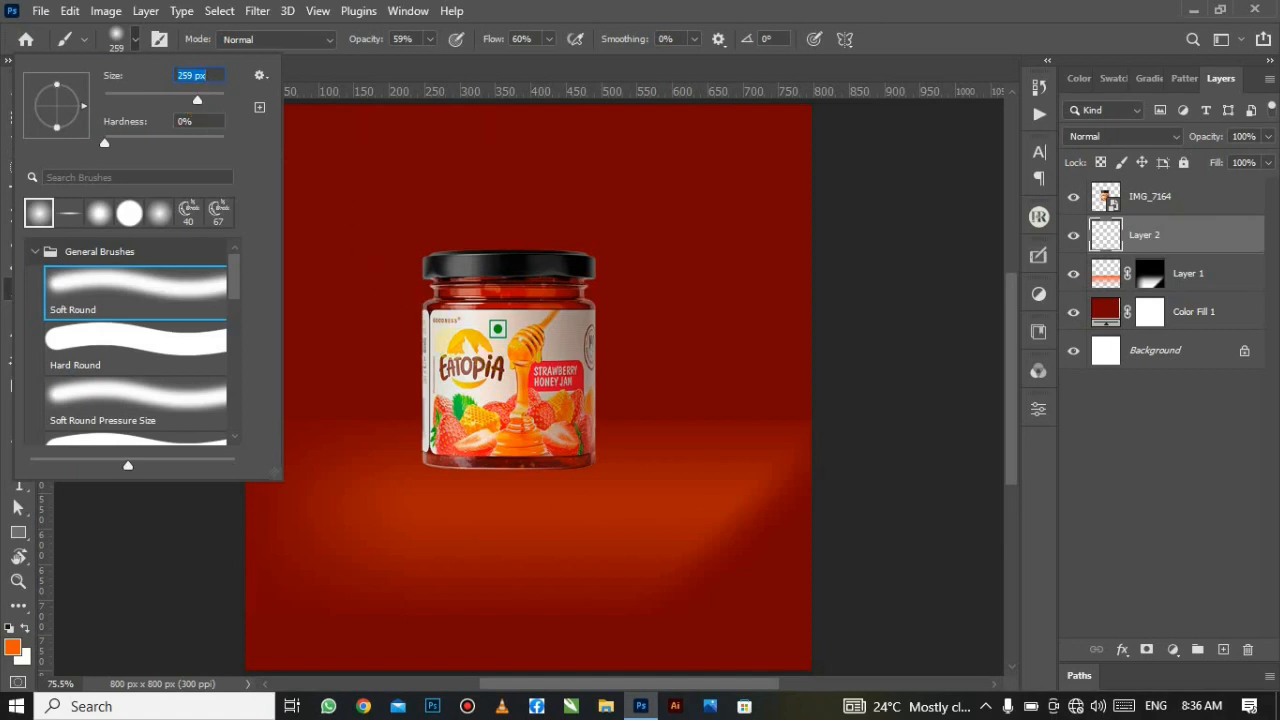
click(214, 100)
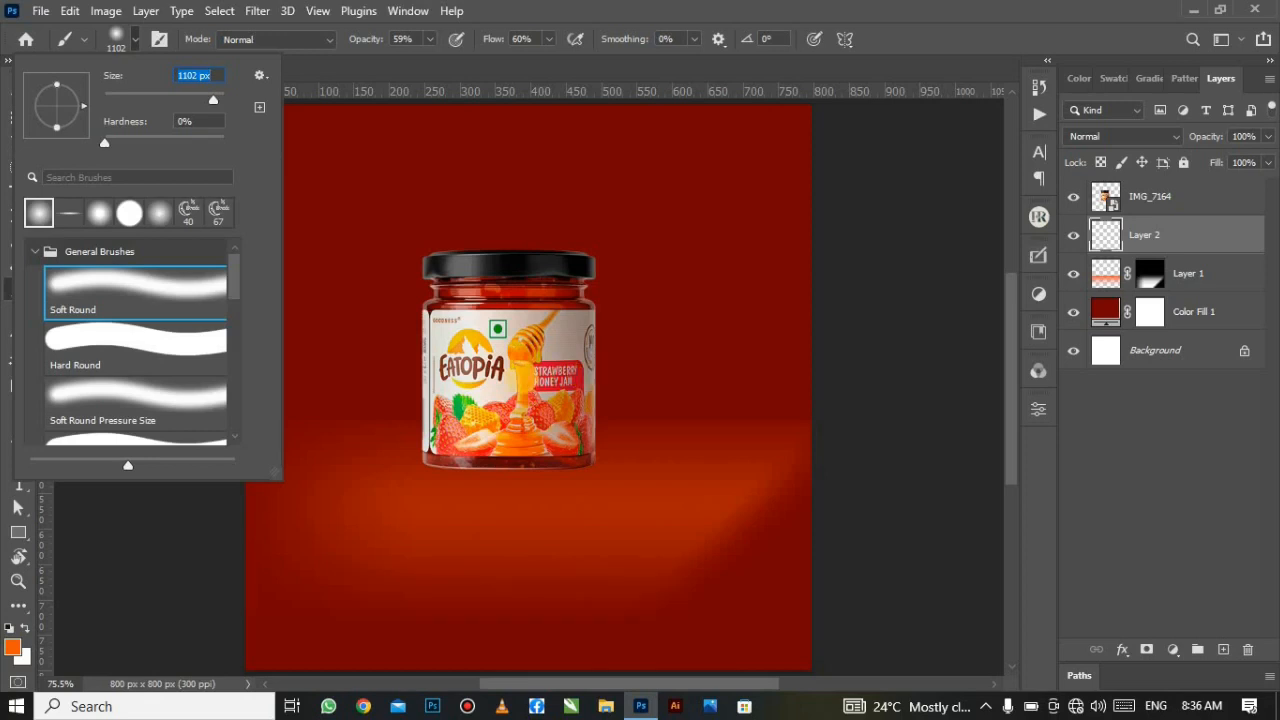
click(431, 70)
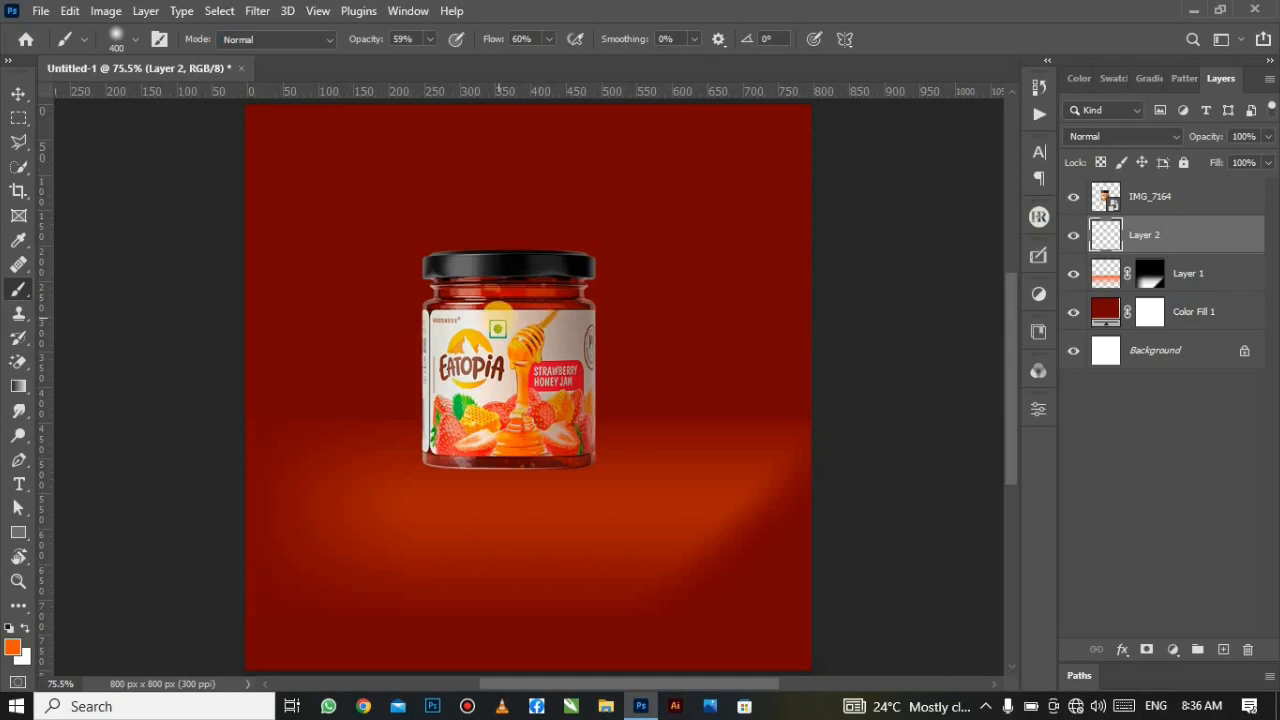
key(])
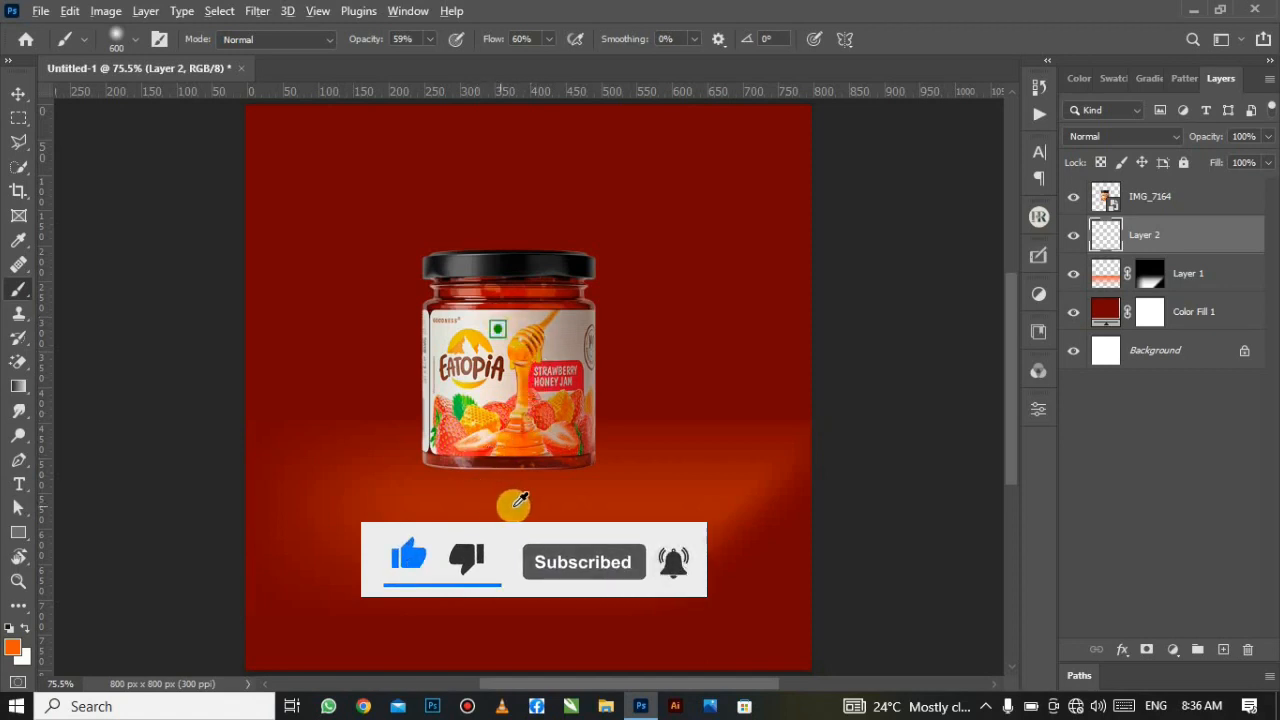
Step: Sample orange from the jar and paint a soft glow behind it on Layer 2
alt+click(530, 425)
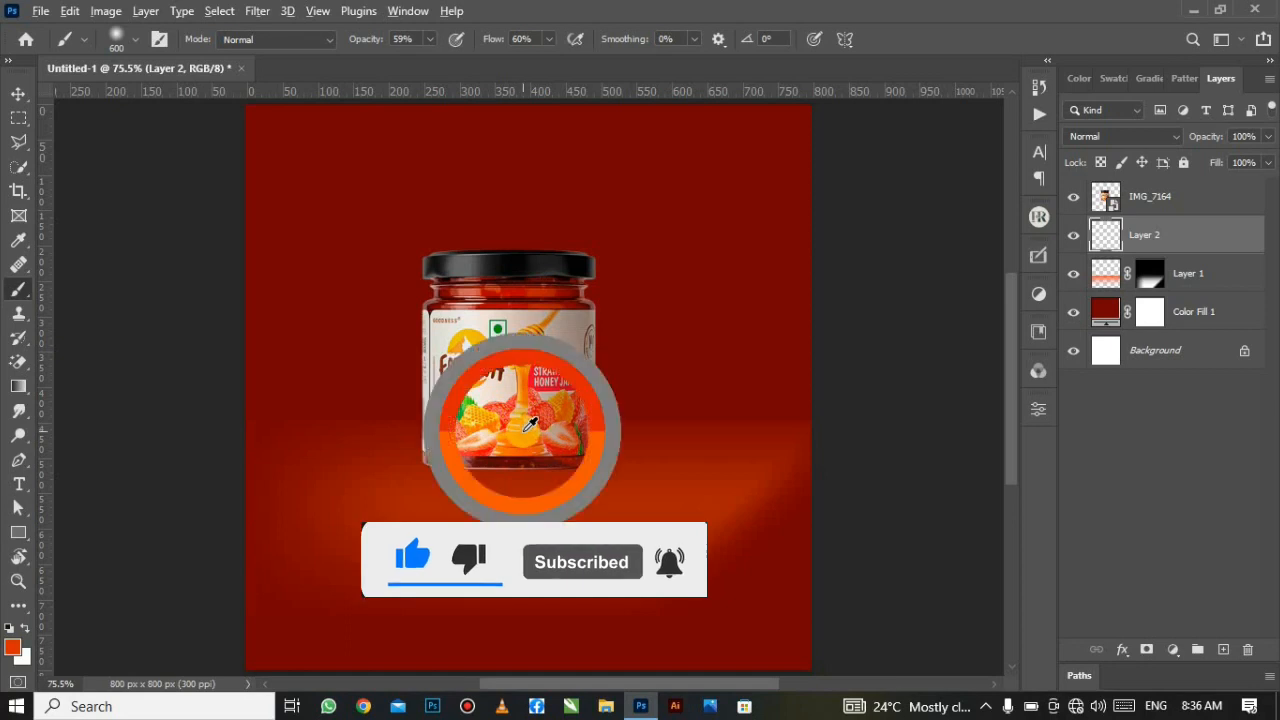
alt+click(519, 430)
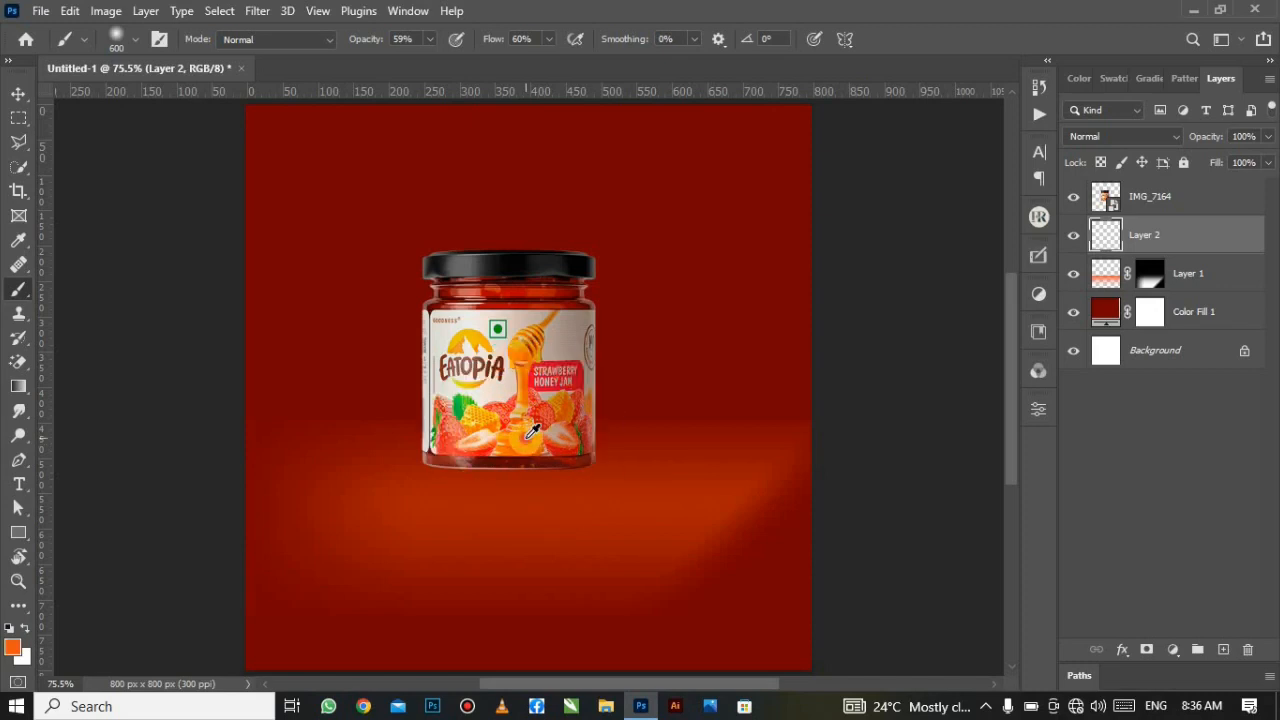
alt+click(530, 430)
drag(526, 436, 511, 338)
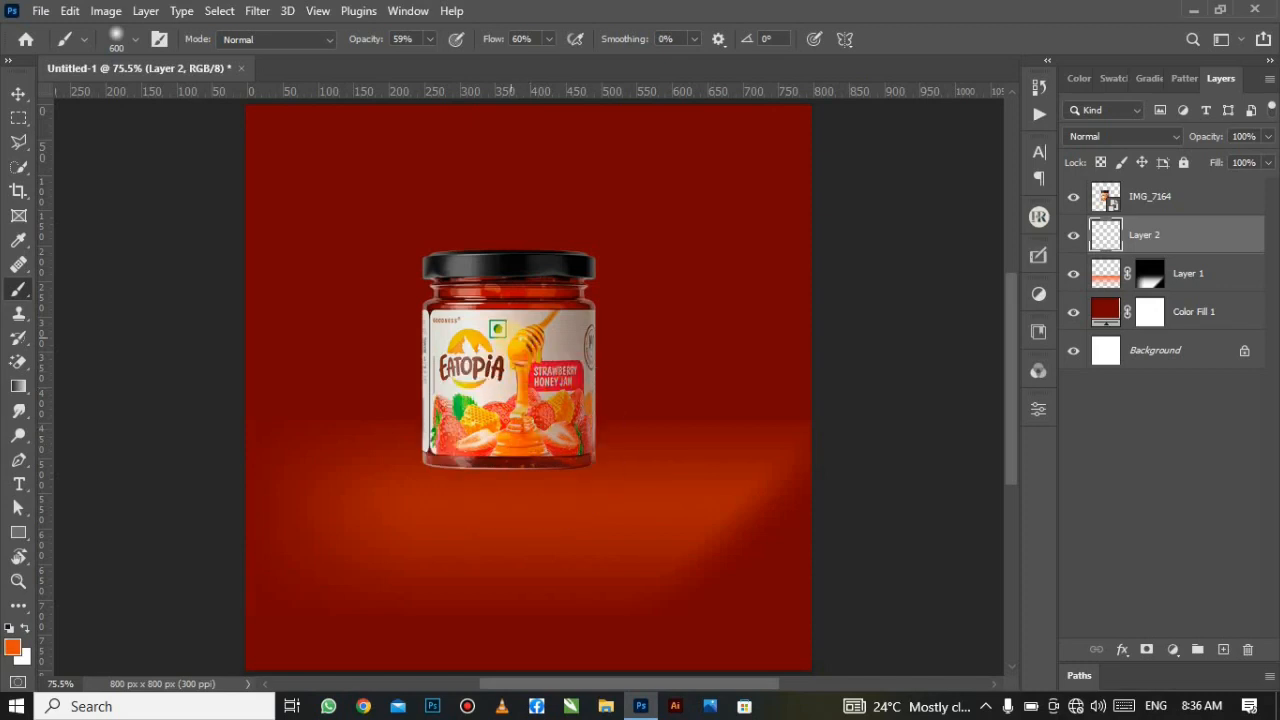
click(509, 312)
click(509, 337)
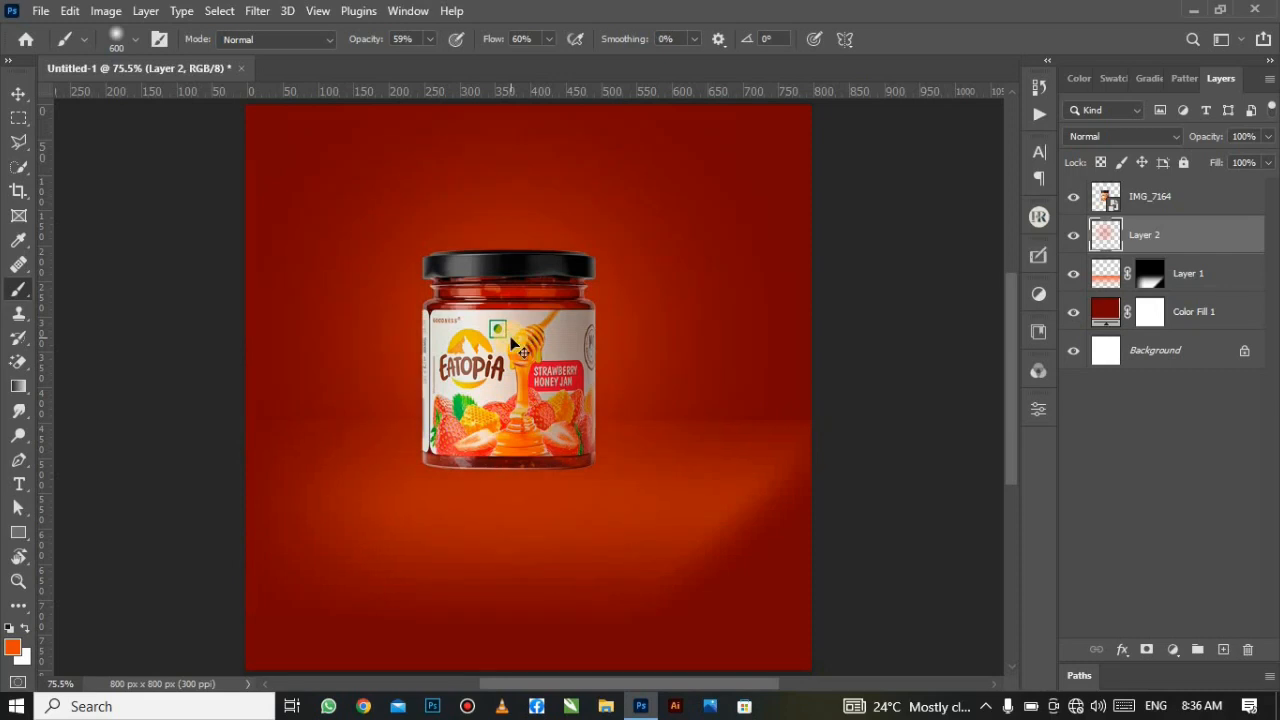
key(ctrl+z)
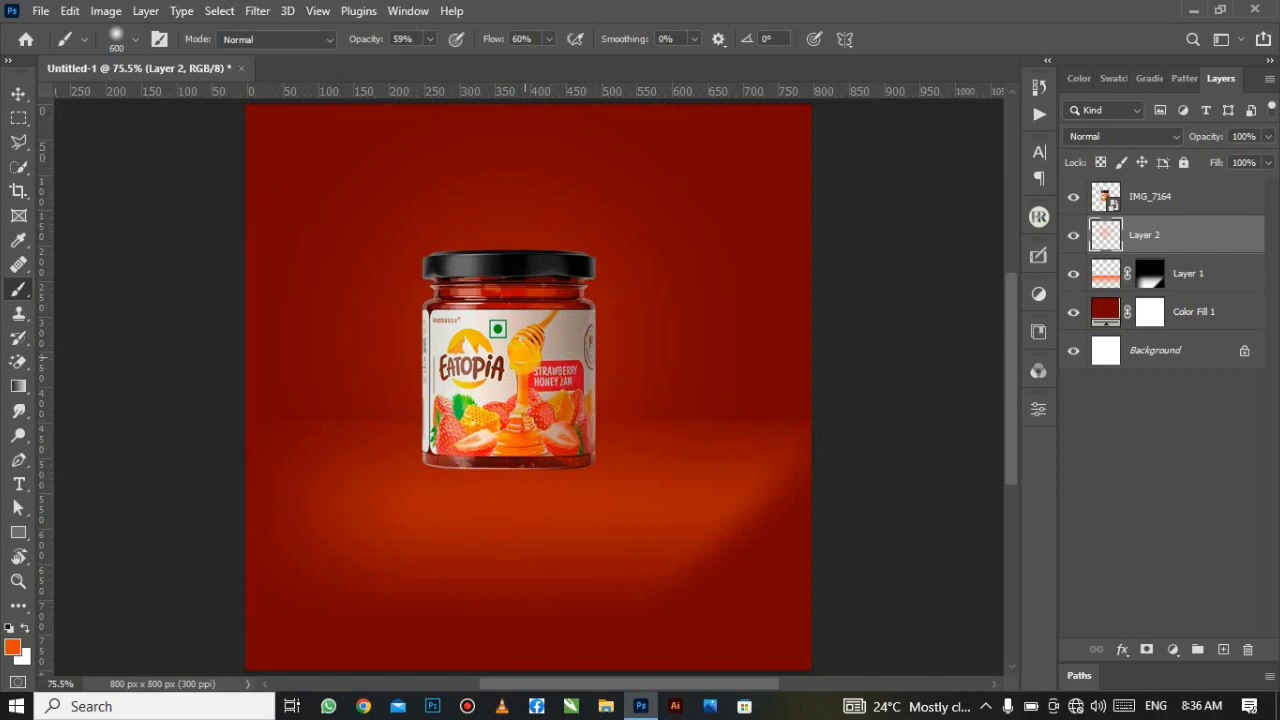
click(516, 325)
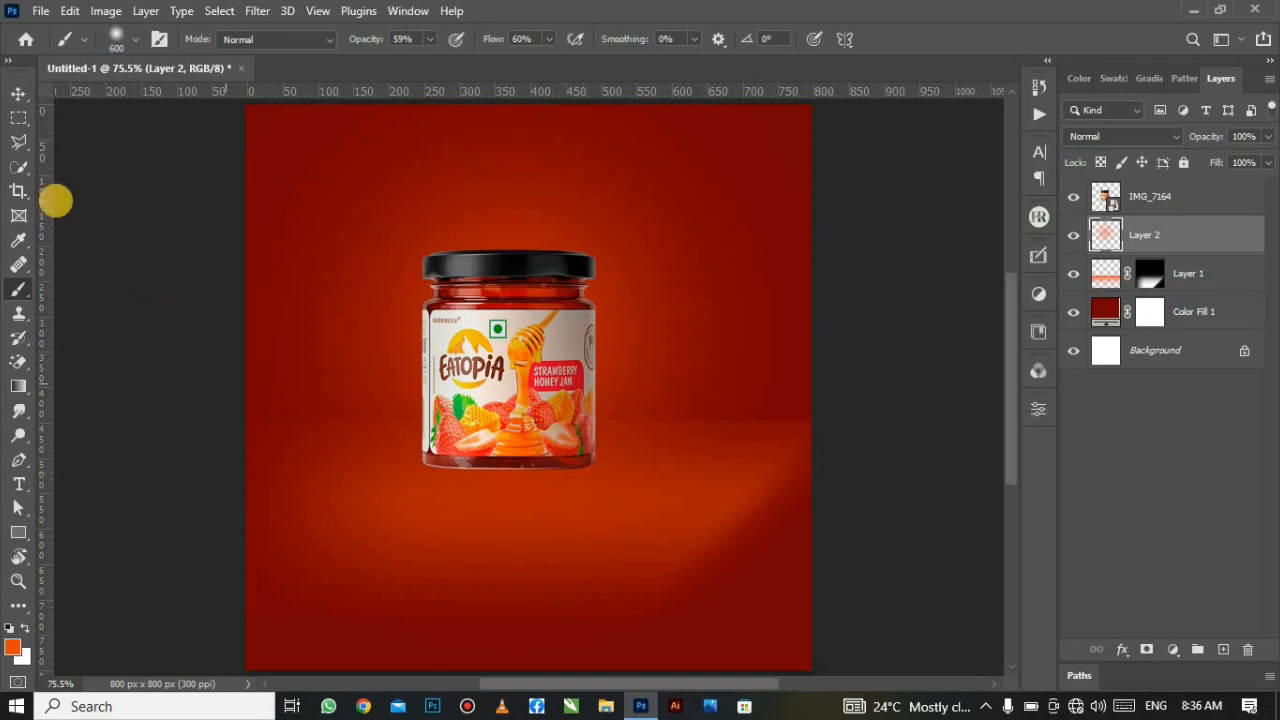
click(18, 92)
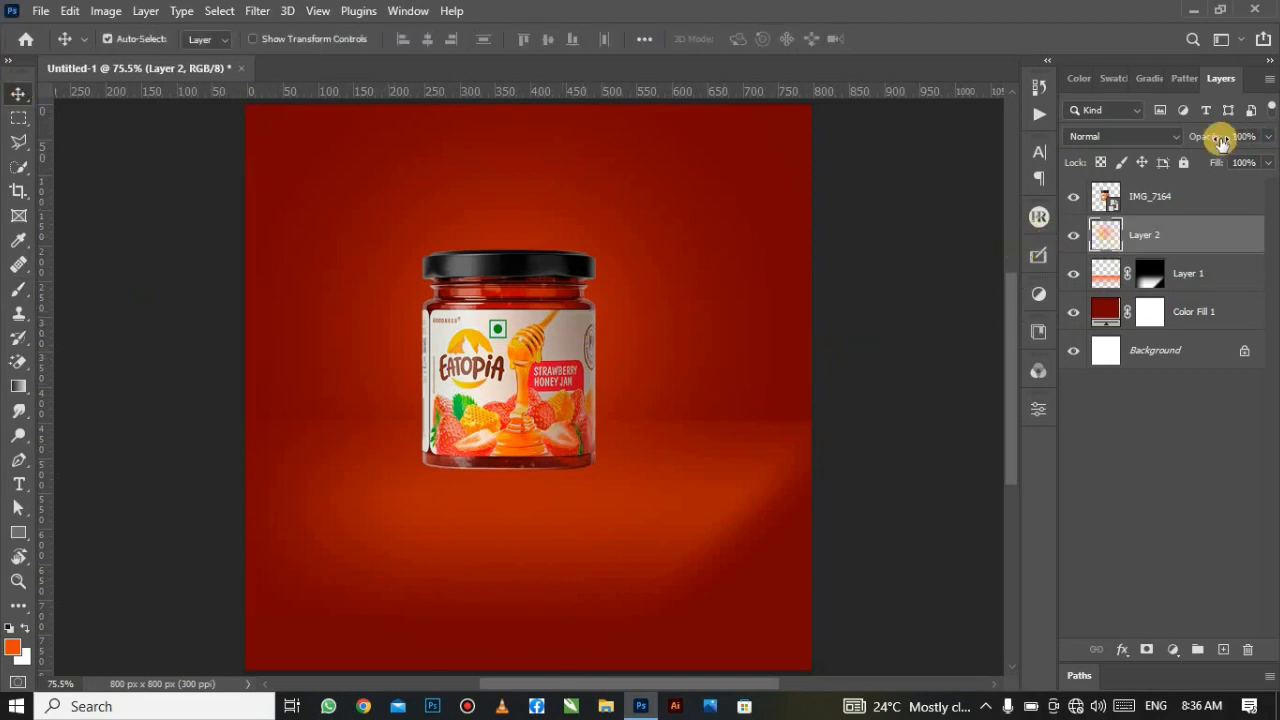
click(1137, 207)
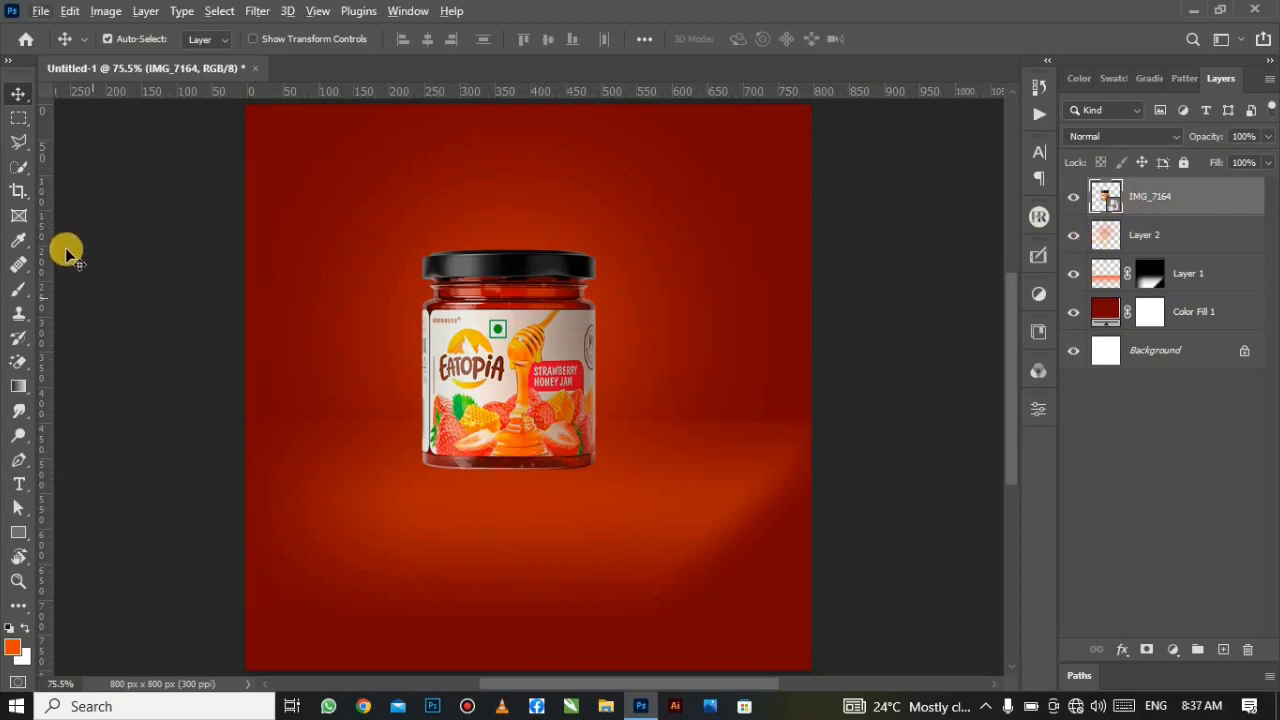
Step: Place the strawberry image IMG_7160, shrink it to about 12% and set it right of the jar
click(40, 11)
click(137, 401)
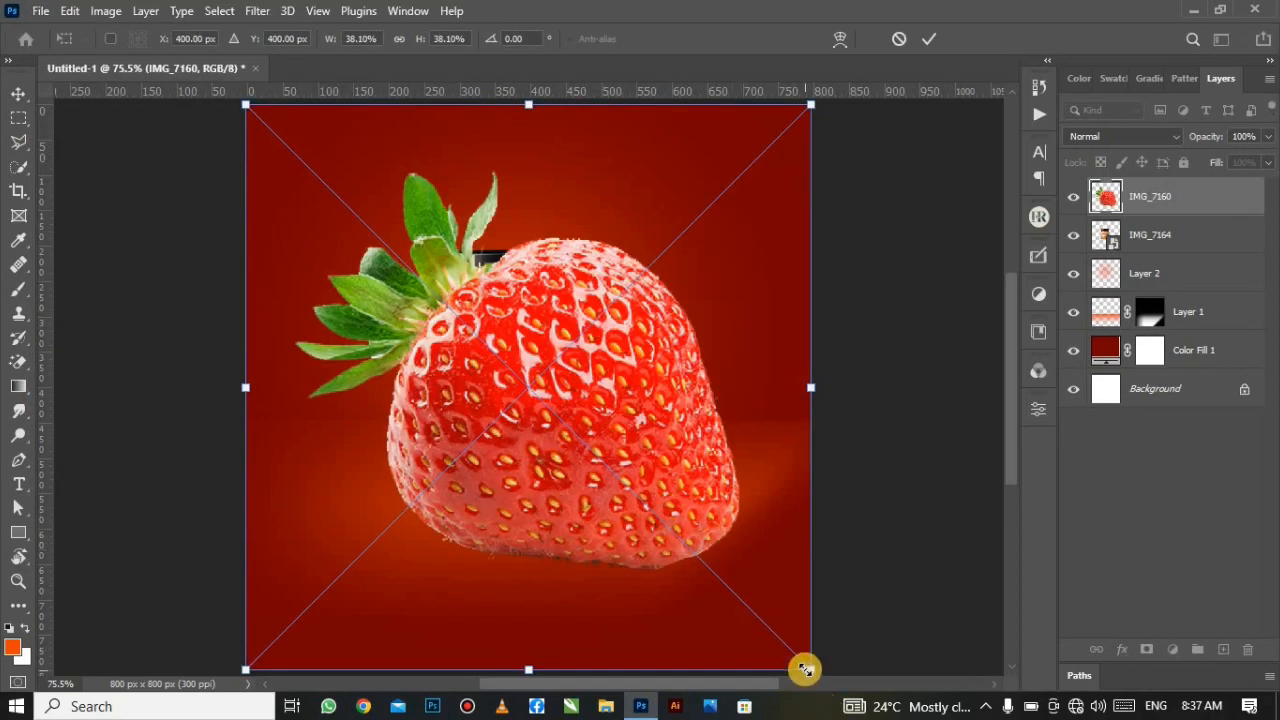
drag(797, 667, 484, 299)
drag(474, 238, 722, 432)
drag(731, 527, 665, 482)
drag(640, 482, 651, 460)
drag(636, 434, 652, 434)
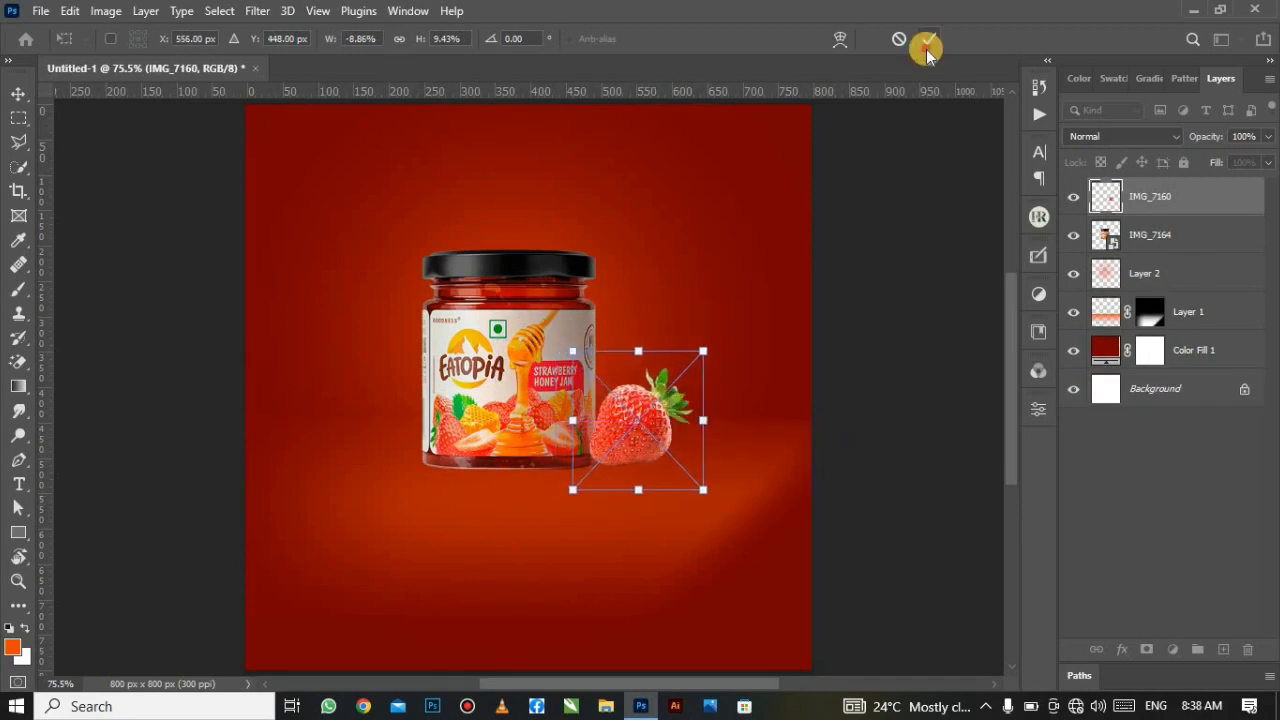
click(928, 40)
Step: Shrink the strawberry slightly more and move it lower beside the jar's base
drag(635, 431, 642, 439)
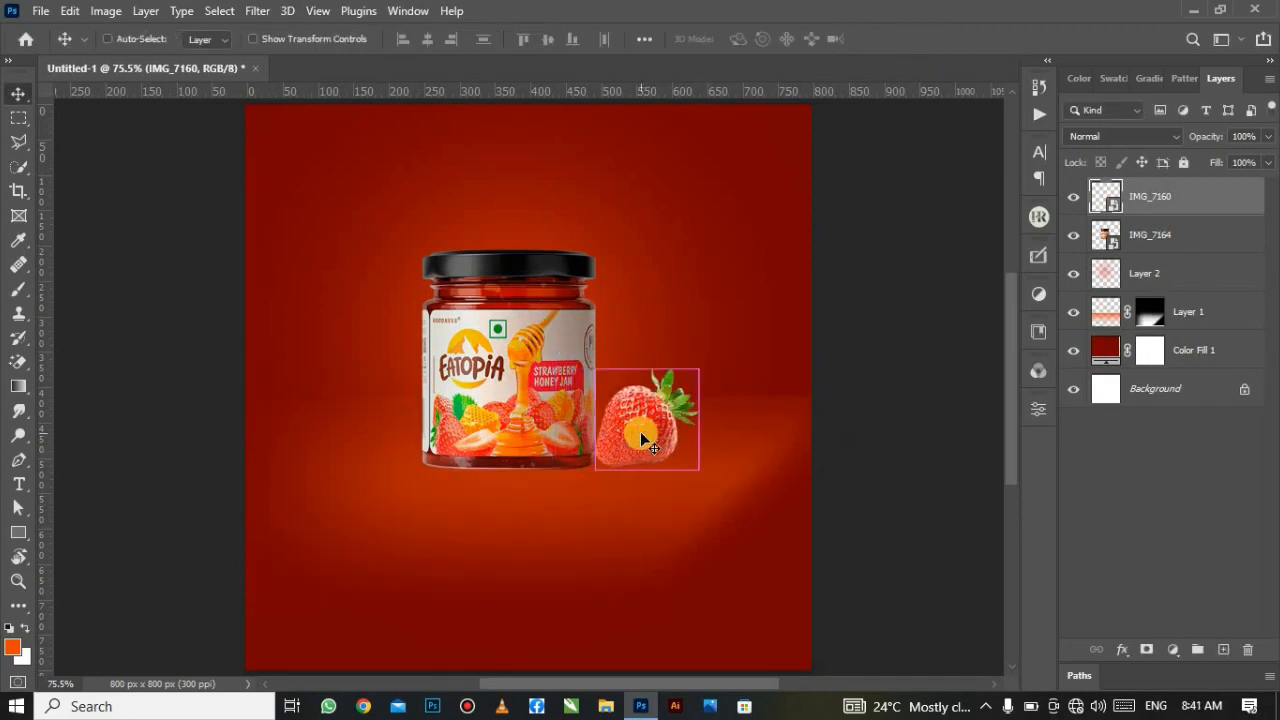
key(ctrl+t)
drag(711, 487, 683, 463)
drag(636, 411, 643, 429)
click(928, 39)
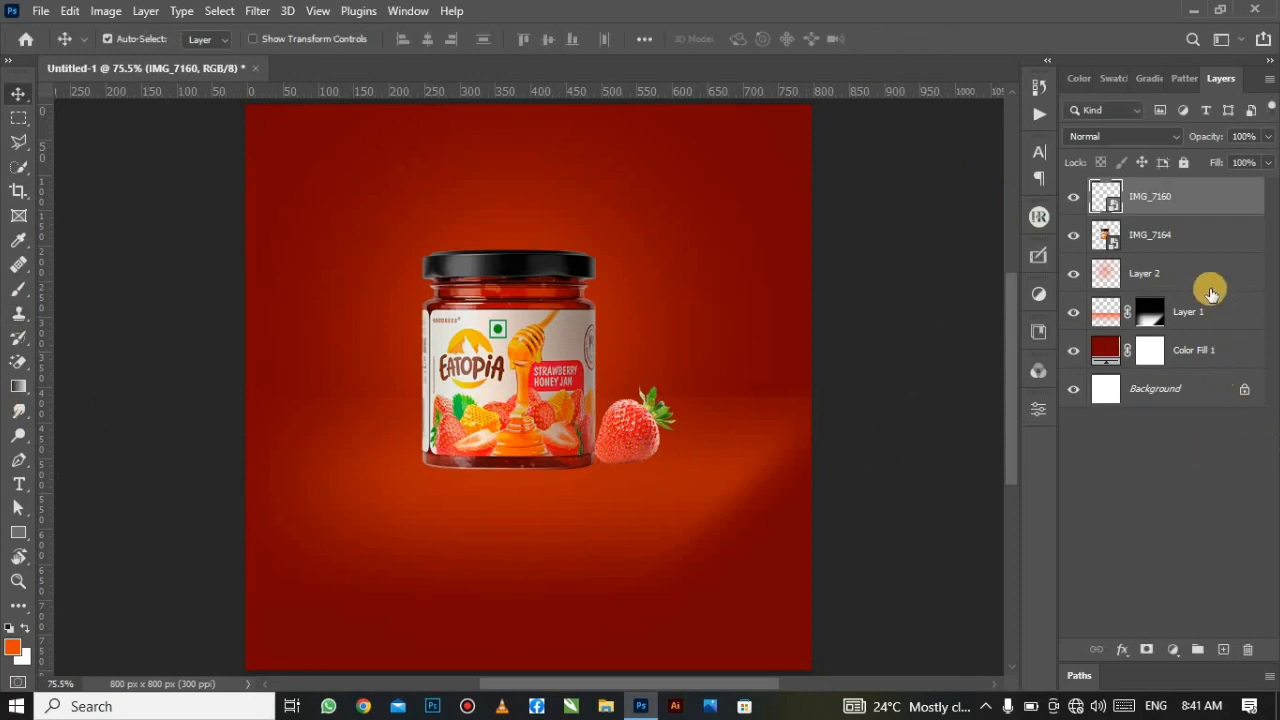
Step: Merge the jar and strawberry layers into IMG_7160 and Alt-drag out an IMG_7160 copy
shift+click(1168, 242)
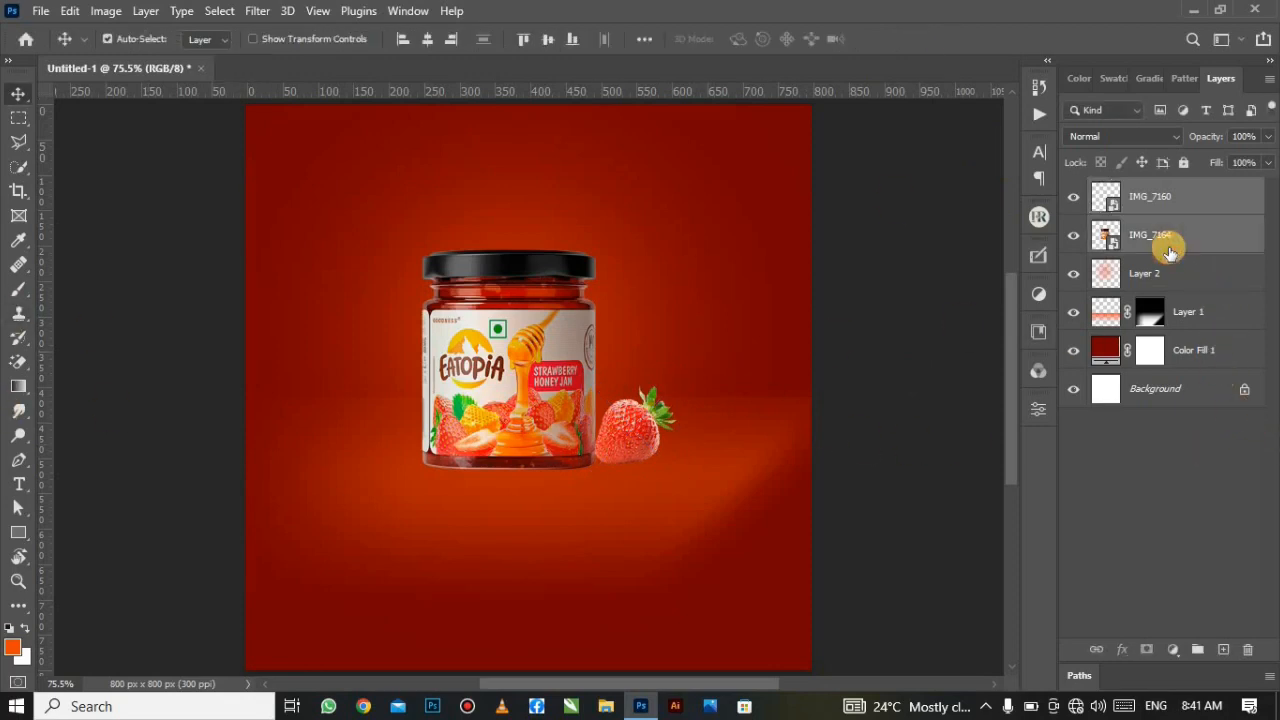
click(1076, 199)
click(1076, 199)
click(1076, 236)
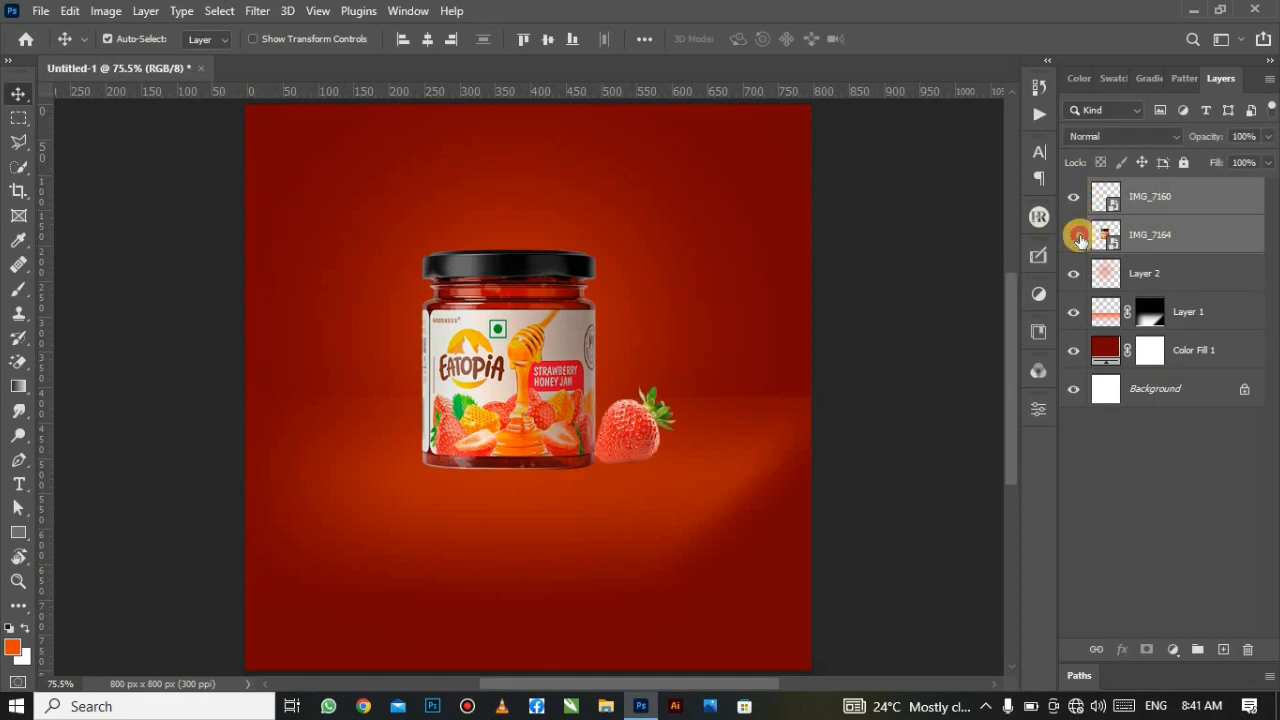
click(1076, 237)
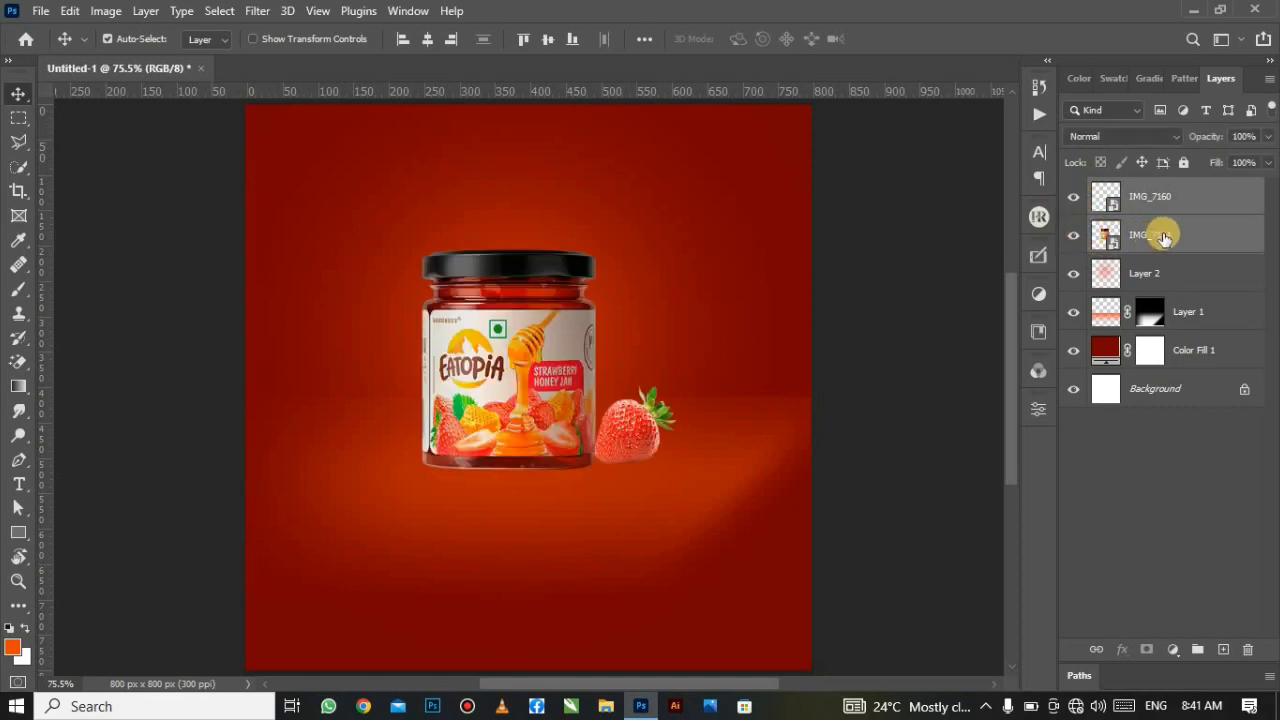
right_click(1076, 306)
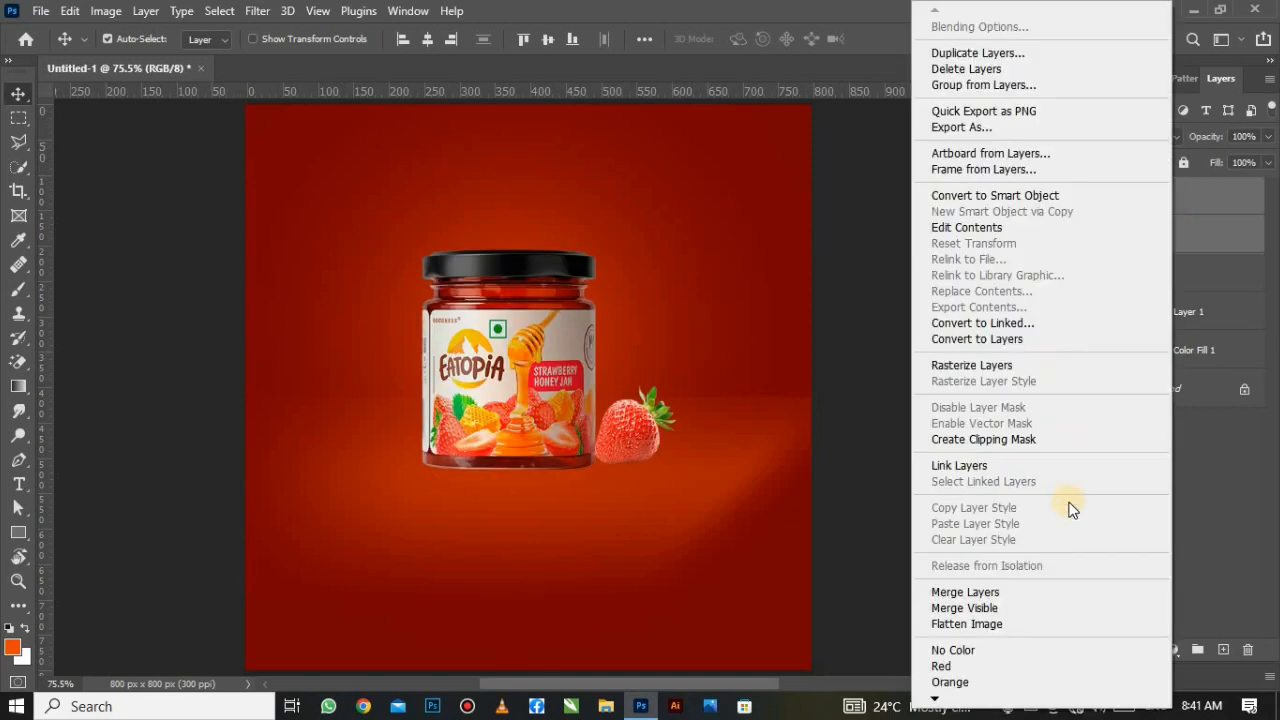
click(1040, 594)
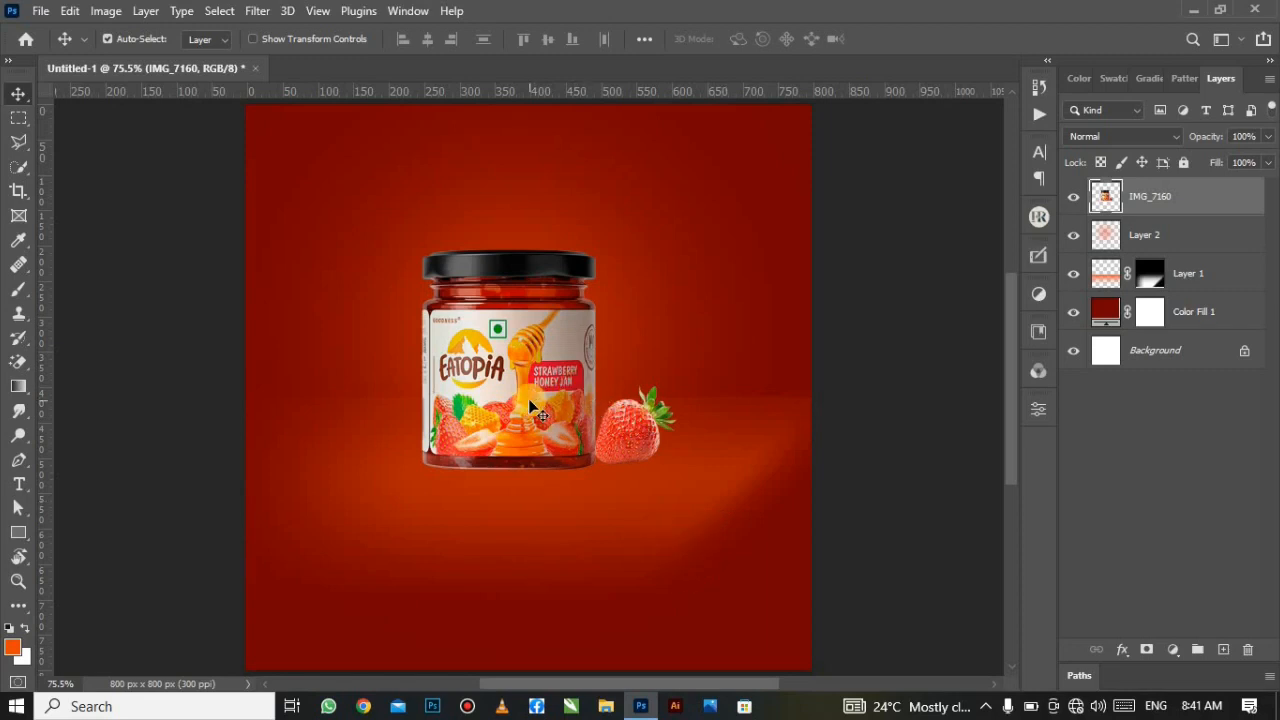
alt+drag(528, 385, 531, 413)
click(66, 11)
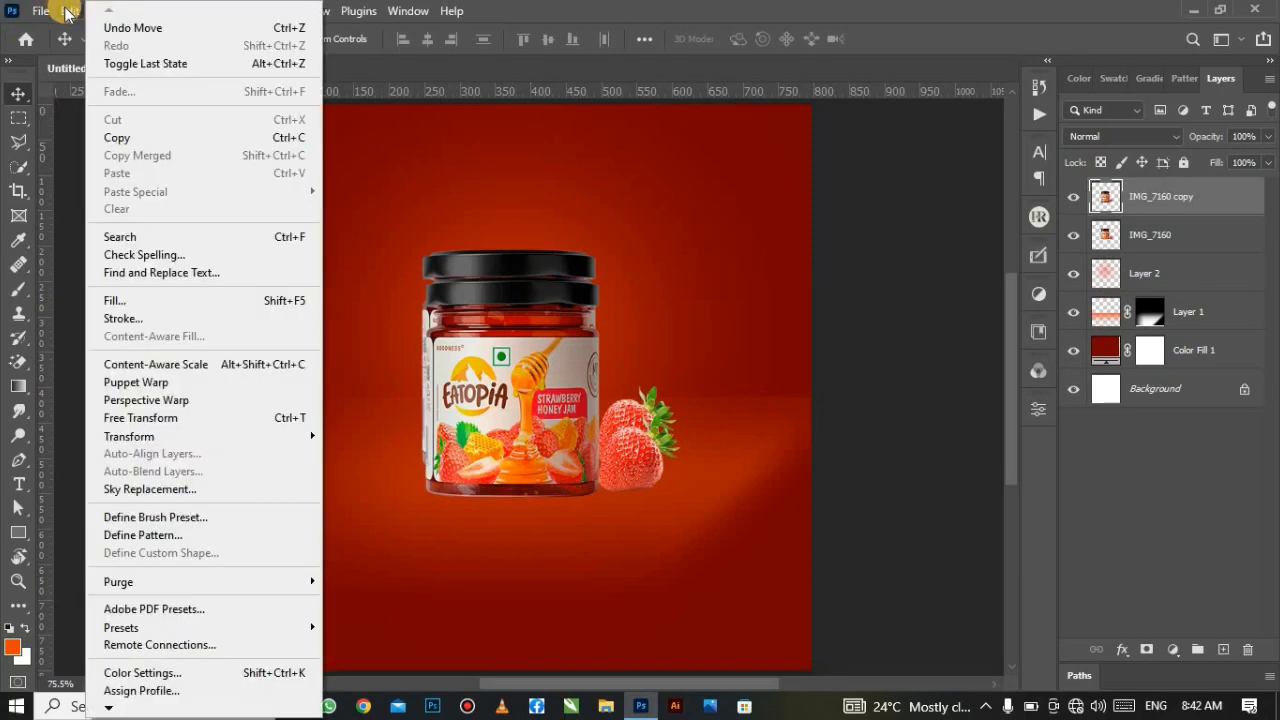
Step: Flip the IMG_7160 copy vertically and place it directly beneath the jar
click(209, 418)
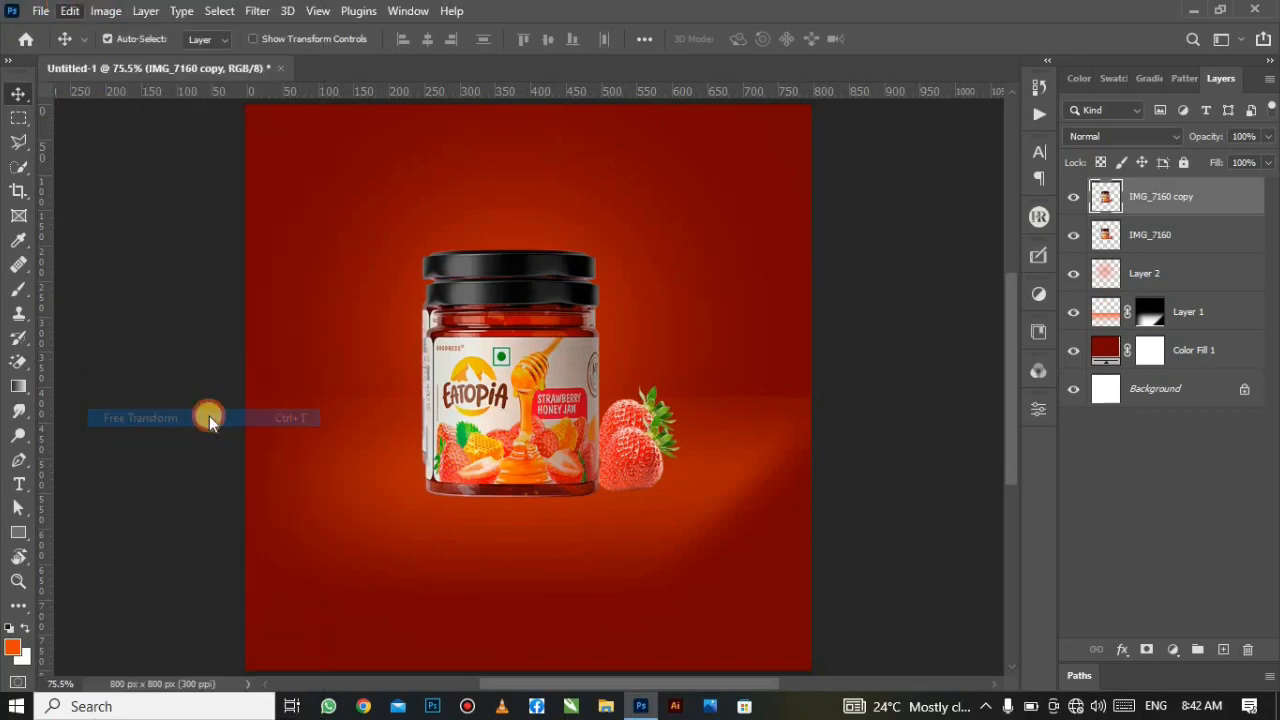
right_click(512, 462)
click(540, 452)
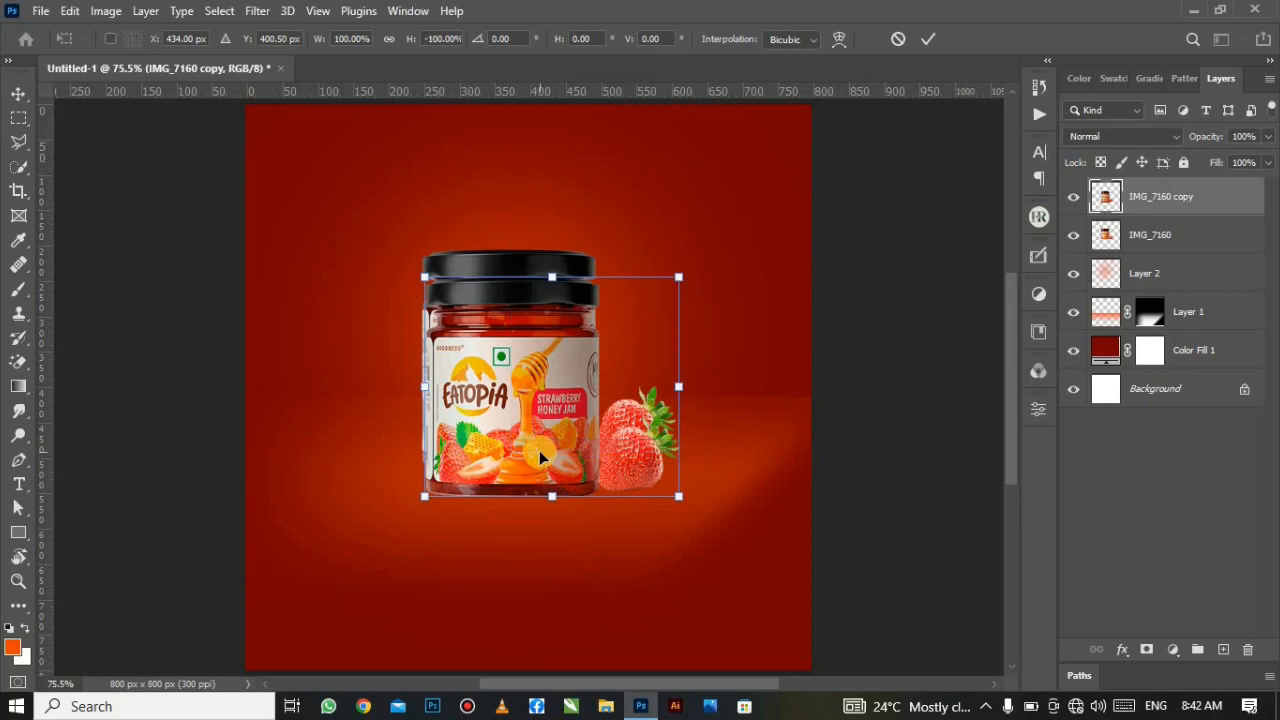
drag(518, 366, 524, 532)
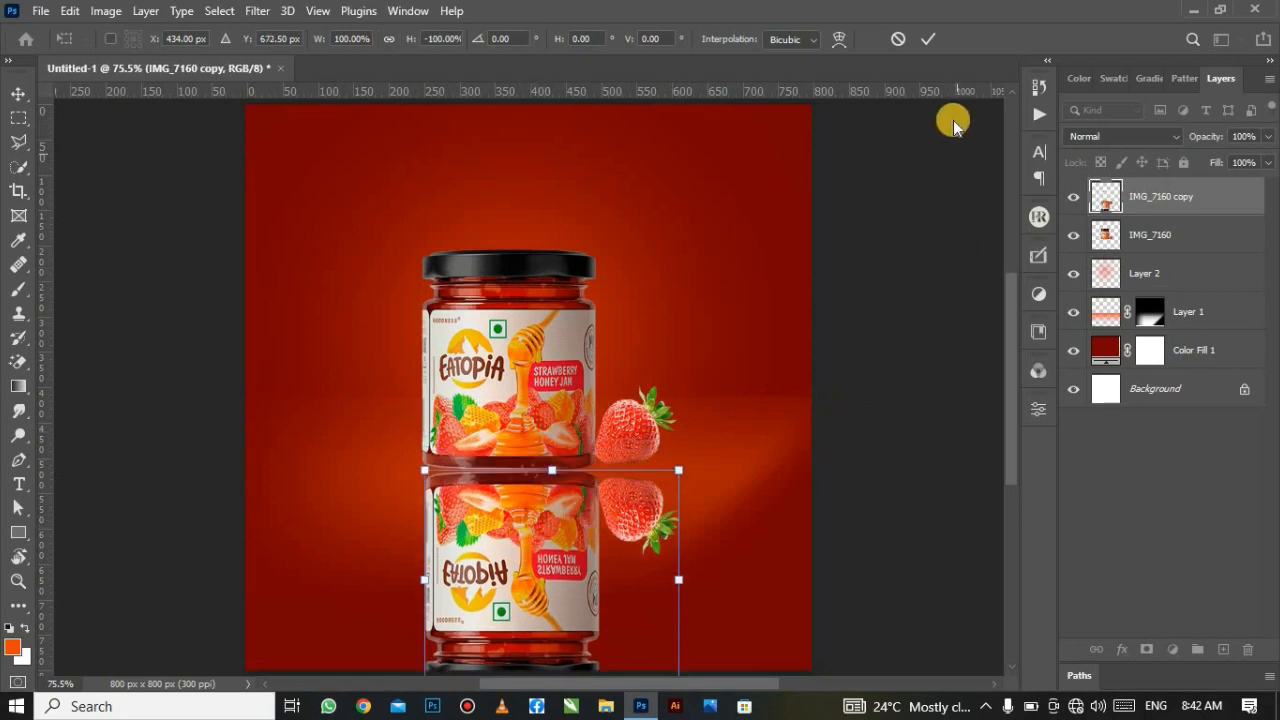
click(925, 44)
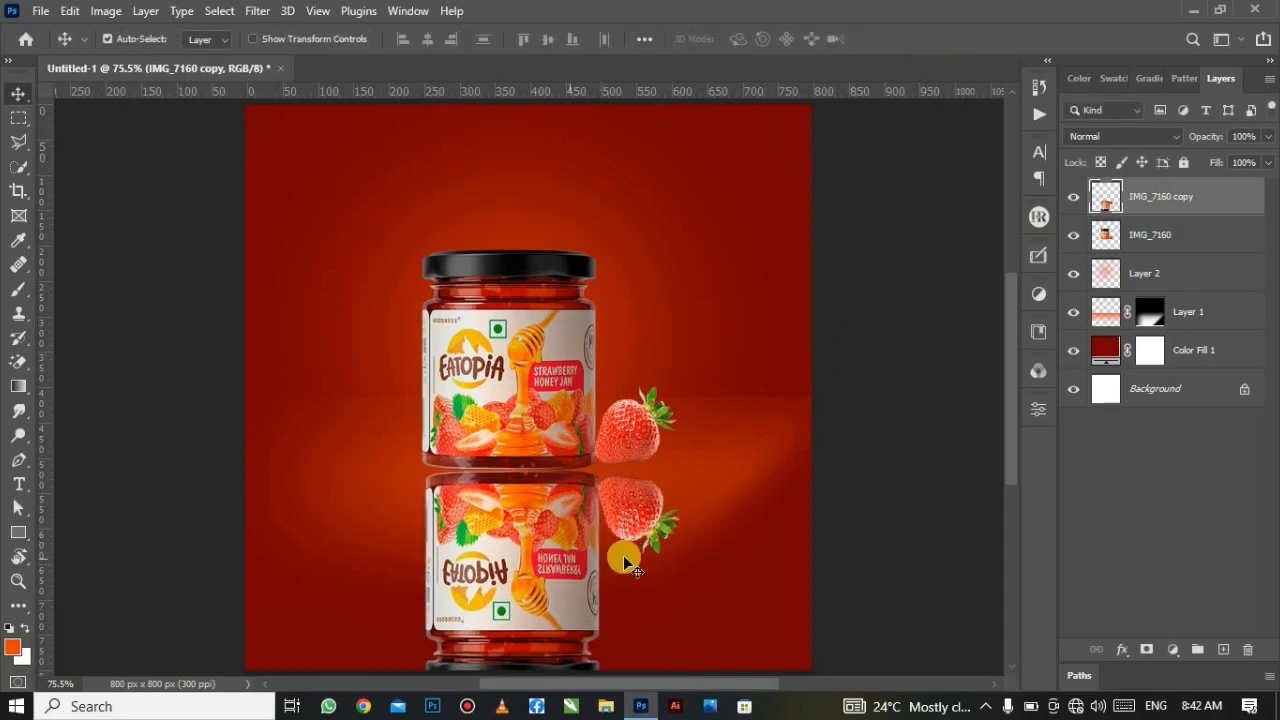
Step: Add a new layer above IMG_7160 and flatten the Soft Round brush tip into an ellipse
click(1173, 236)
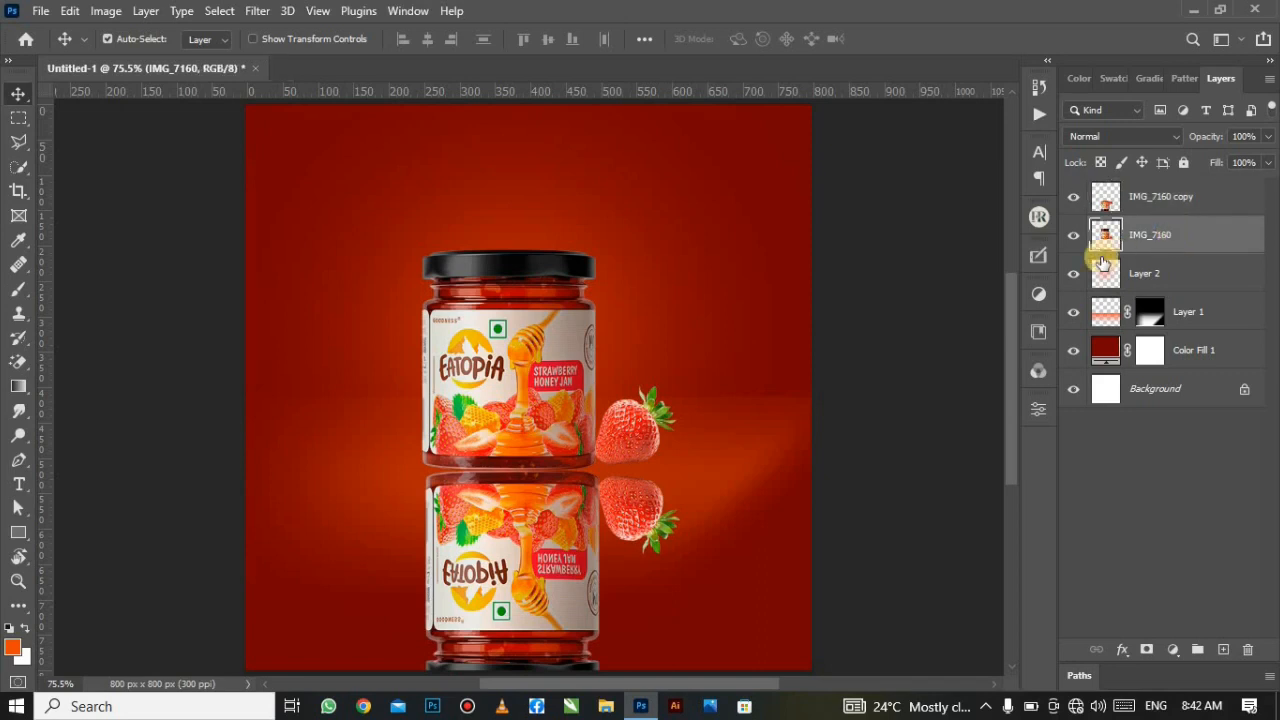
click(1226, 648)
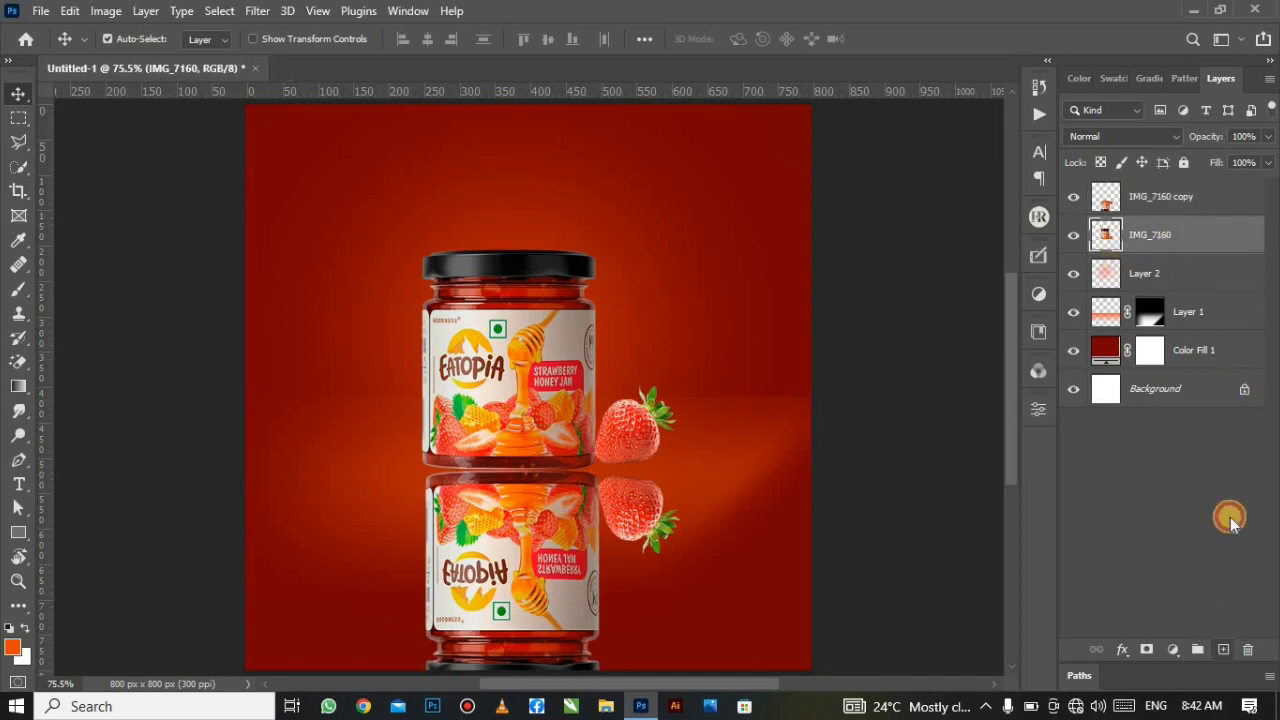
click(16, 290)
click(80, 285)
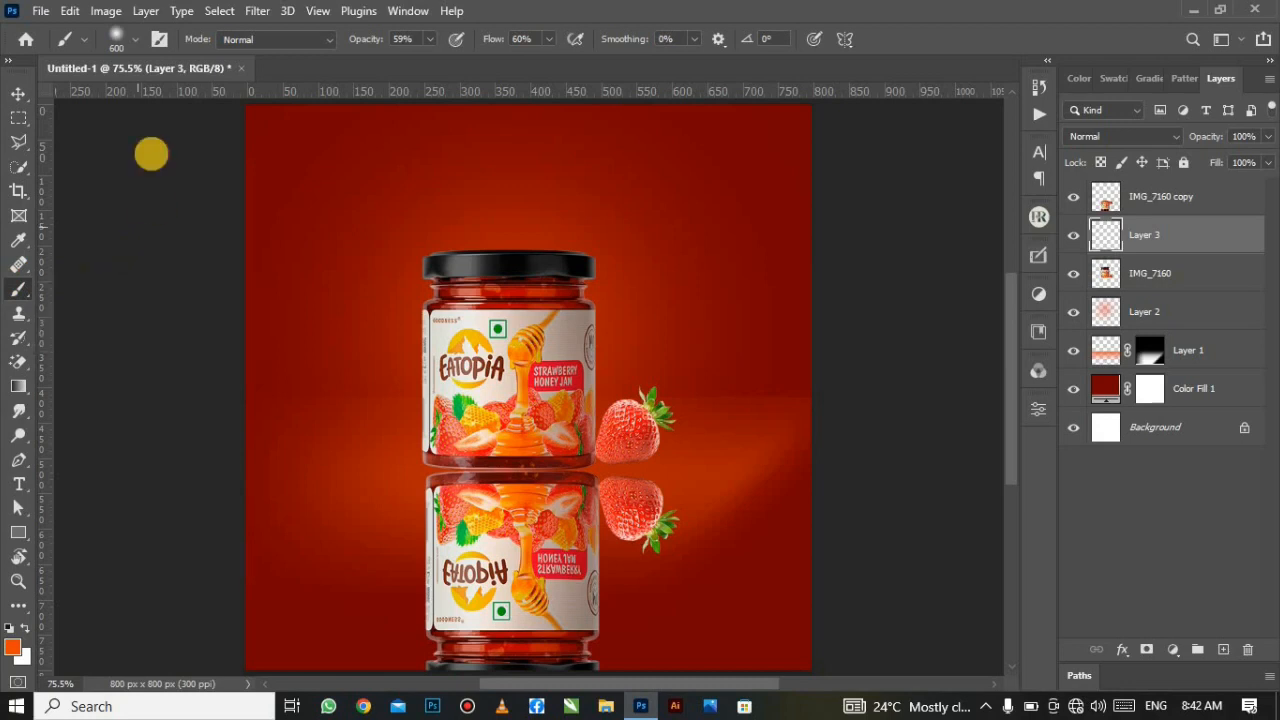
click(124, 39)
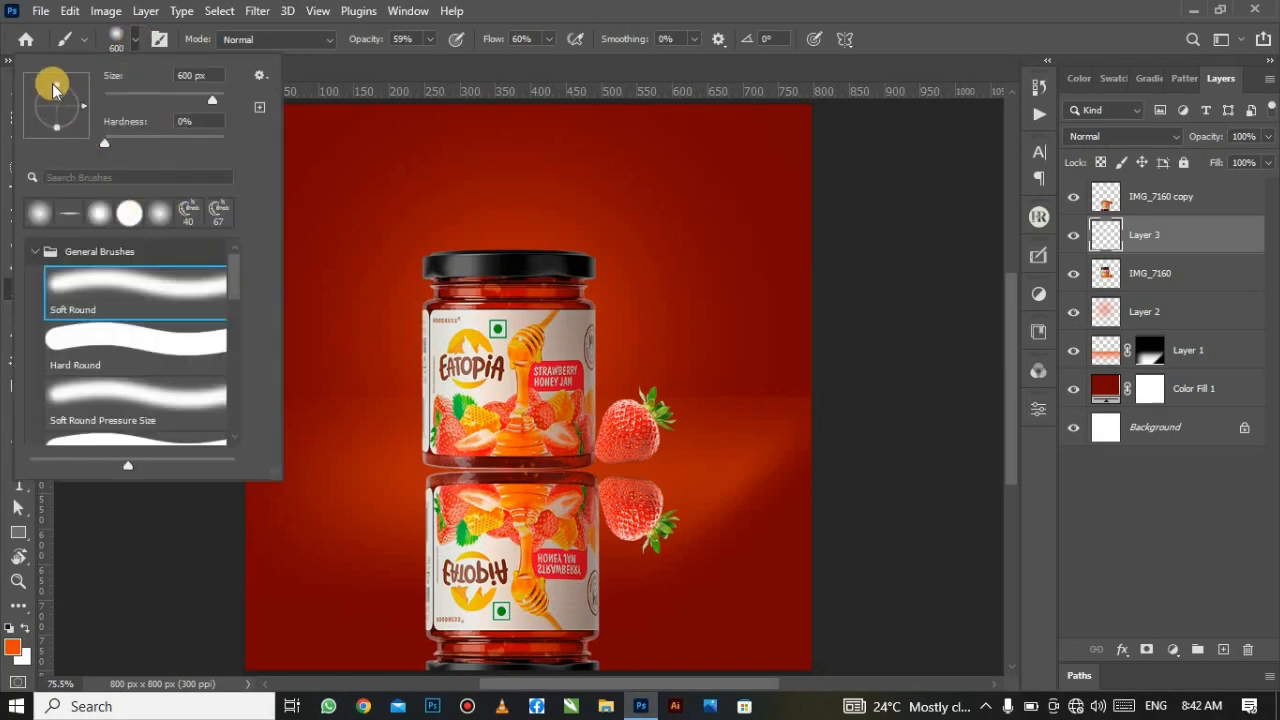
mouse_move(58, 84)
mouse_down()
mouse_move(60, 106)
mouse_move(530, 72)
mouse_up()
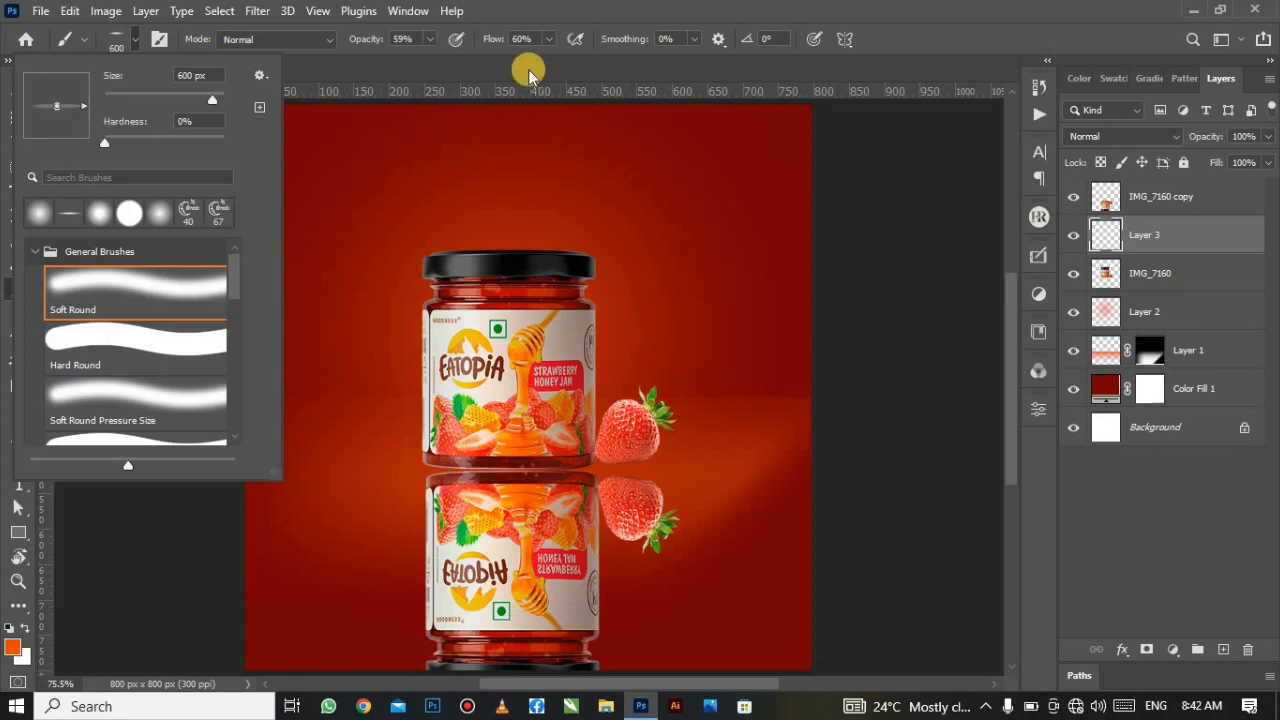
click(528, 69)
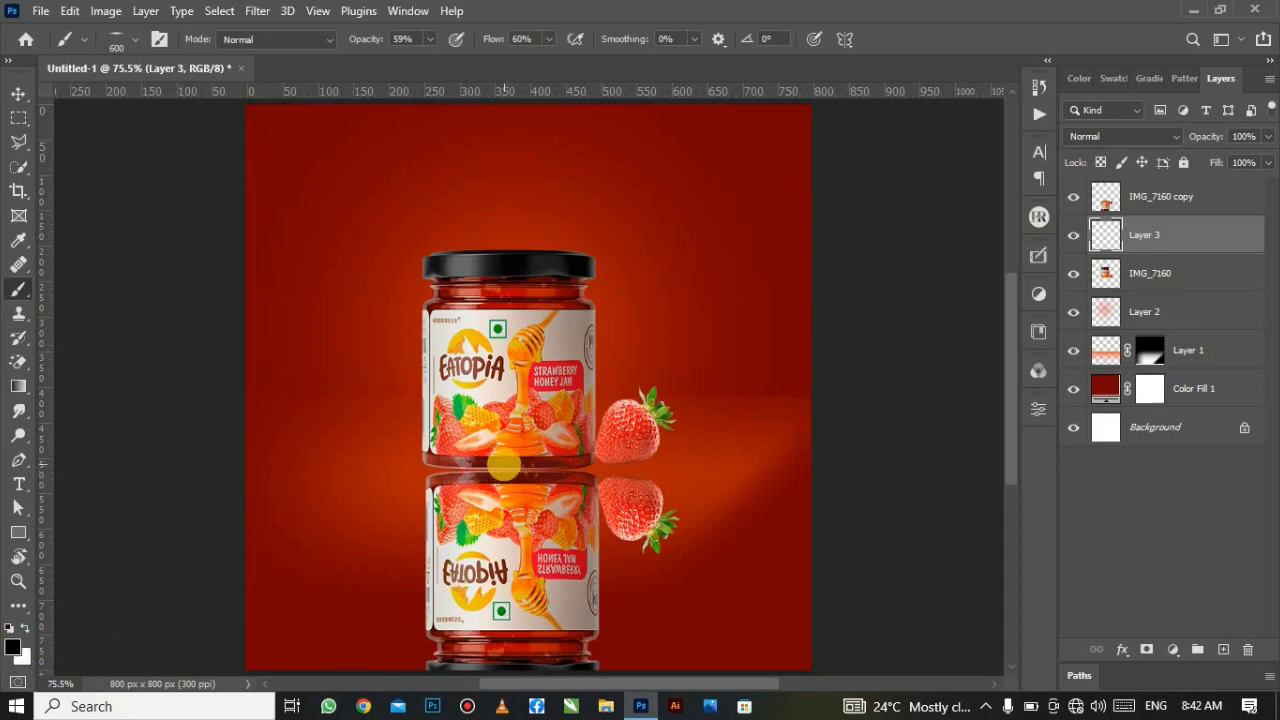
Step: Set the brush to size 400, 100% opacity and 100% flow, then paint a shadow between jar and reflection
key(bracketright)
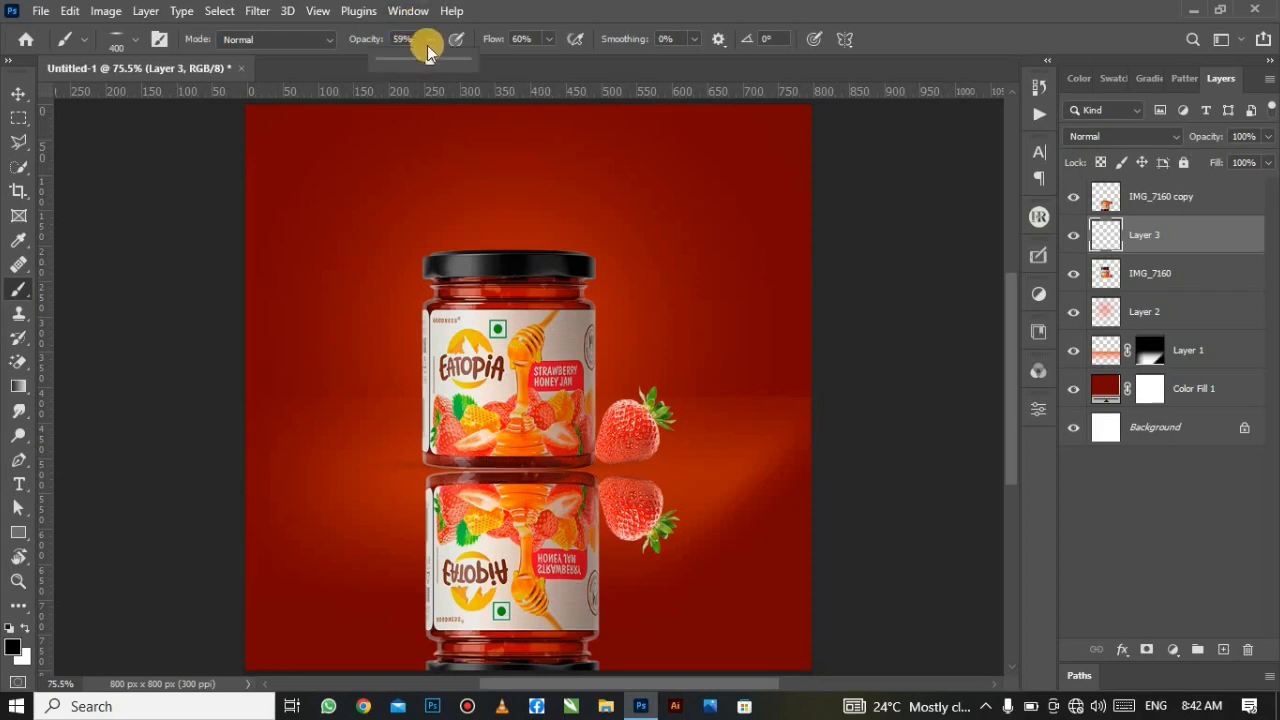
drag(427, 60, 470, 60)
click(548, 39)
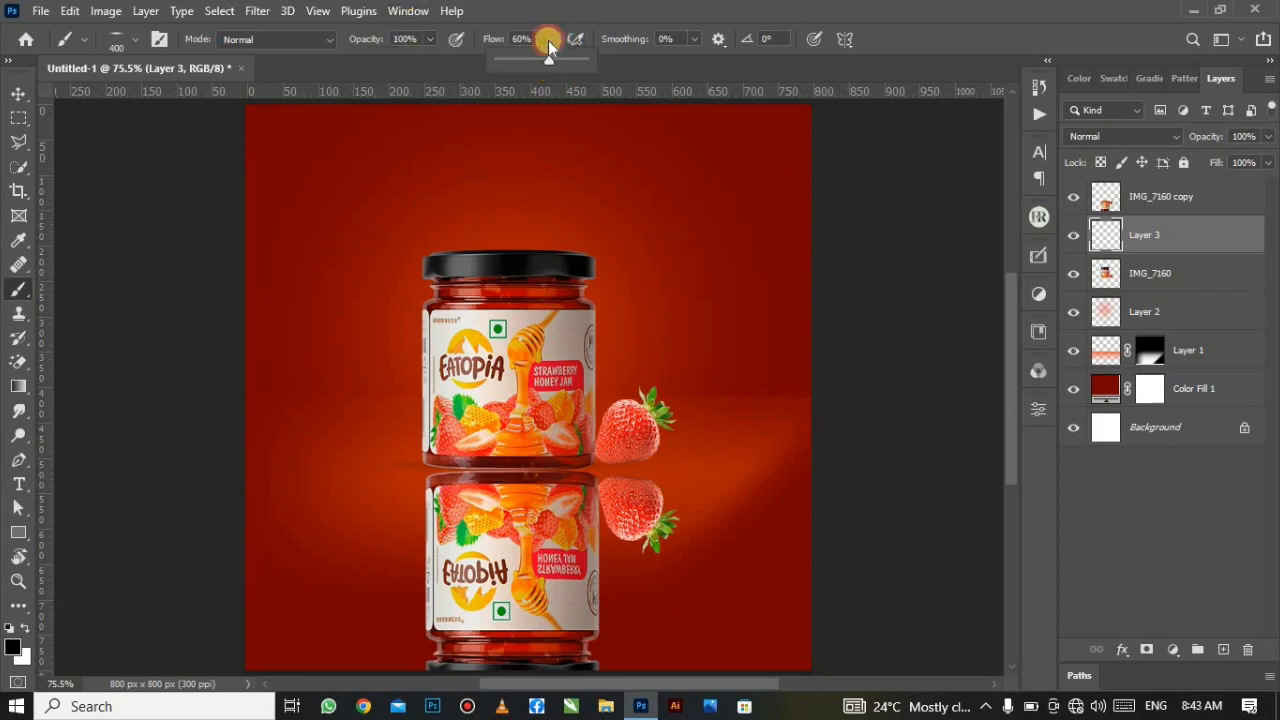
drag(549, 60, 629, 65)
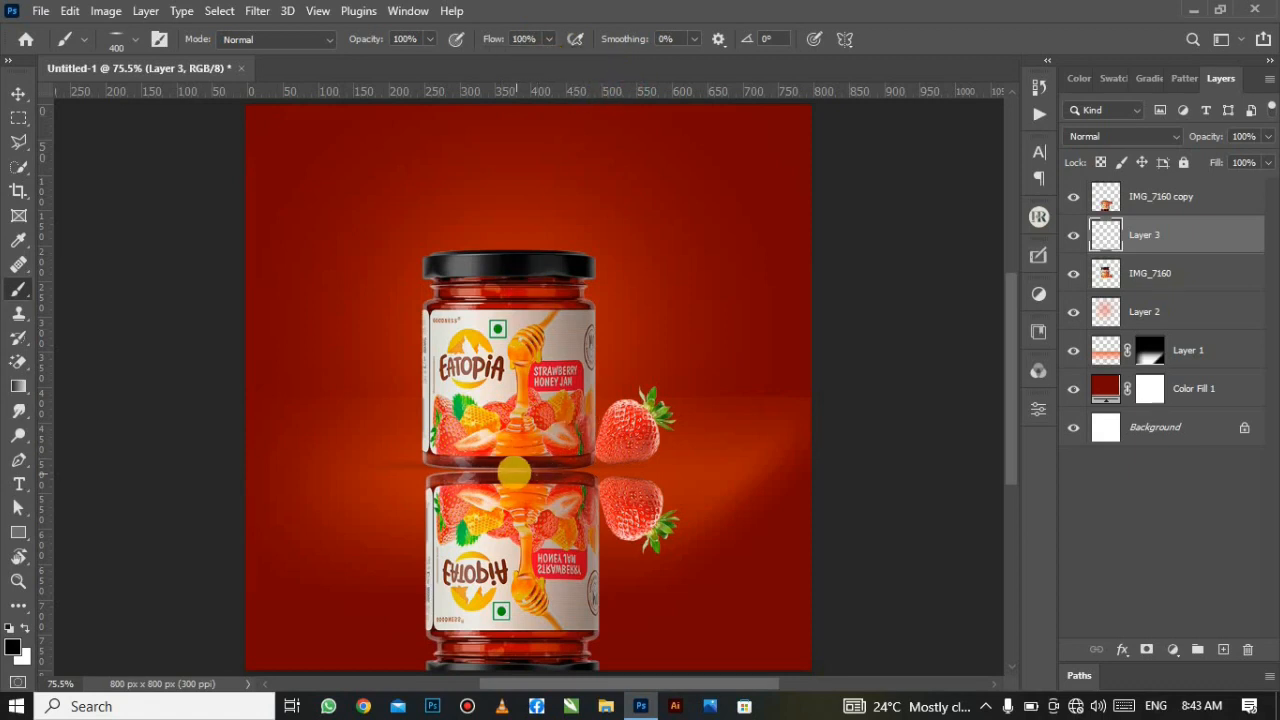
click(503, 466)
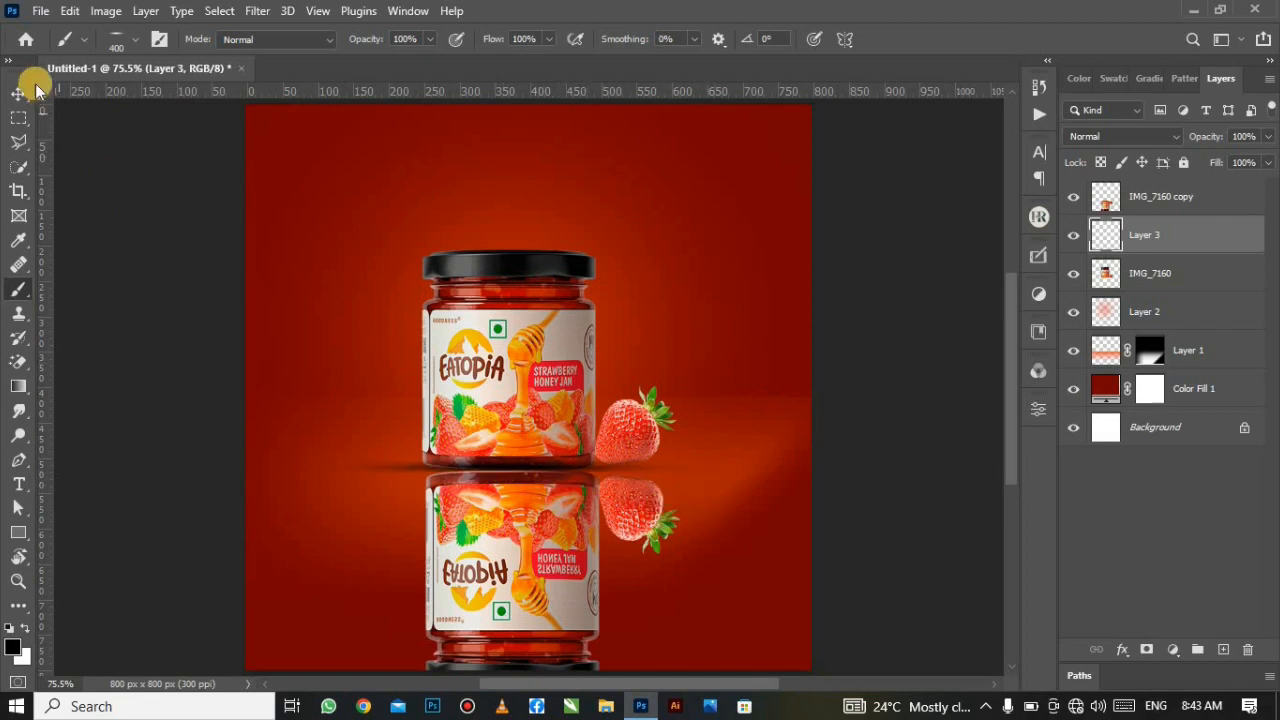
Step: Add a layer mask to IMG_7160 copy and fade it out toward the bottom with a gradient
click(18, 93)
click(505, 505)
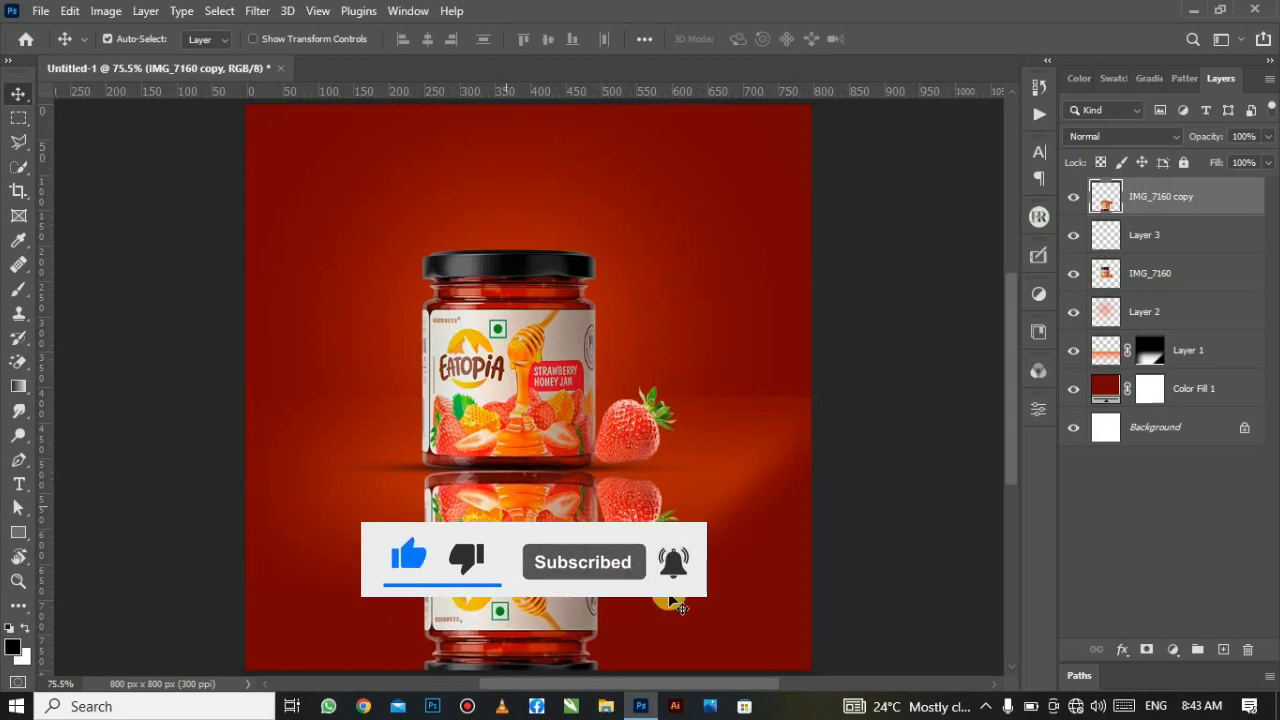
click(1146, 649)
mouse_move(22, 398)
mouse_down()
mouse_move(14, 384)
mouse_move(60, 384)
mouse_up()
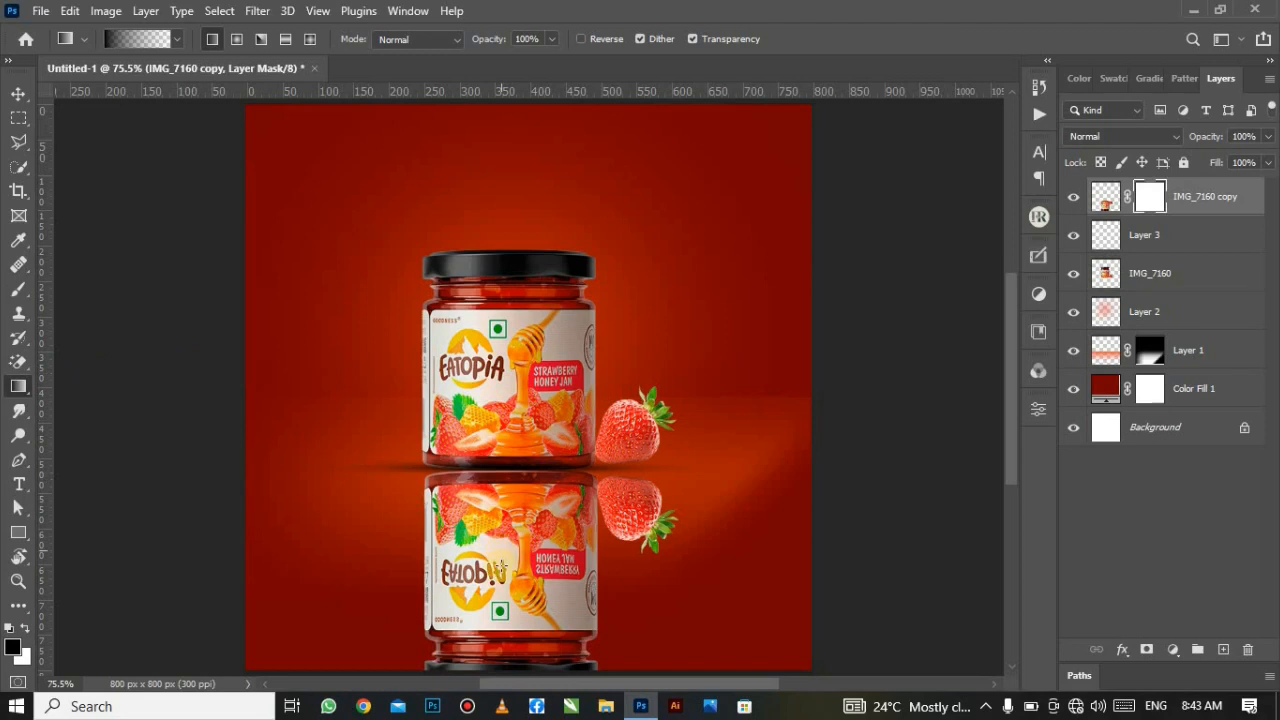
drag(507, 672, 500, 256)
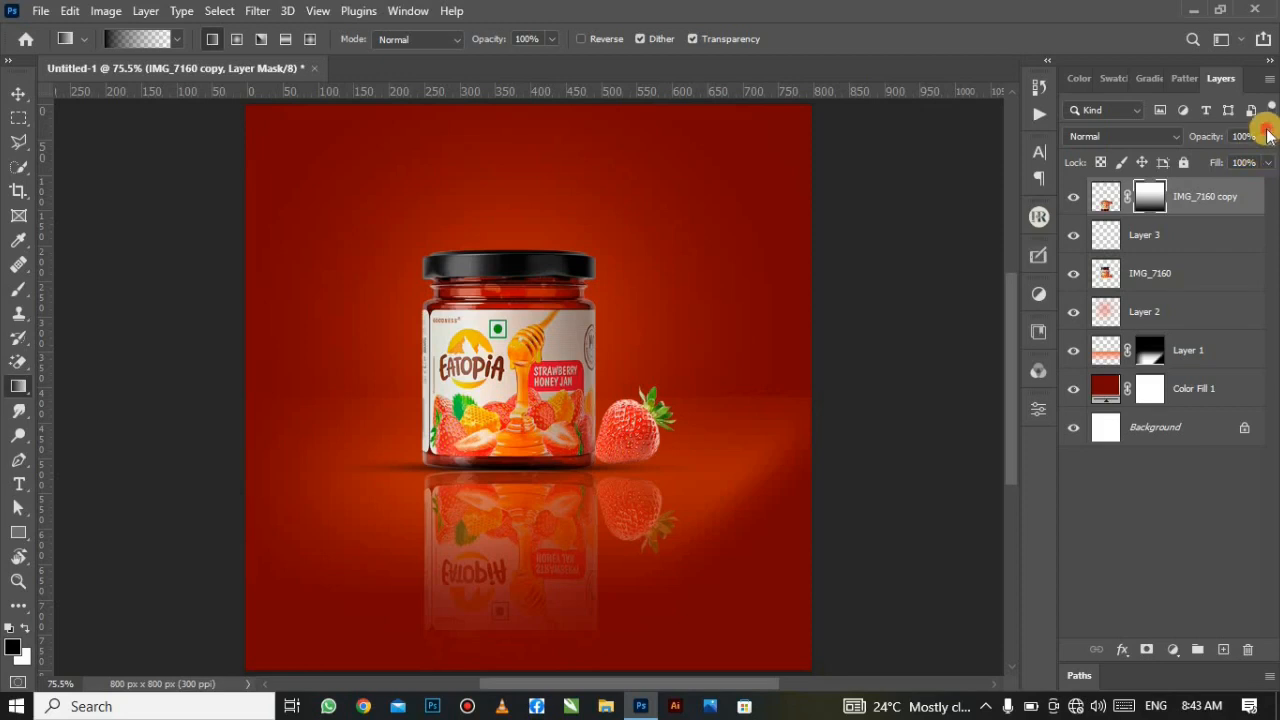
Step: Lower the reflection layer's opacity to 80% and target its image thumbnail
click(1268, 134)
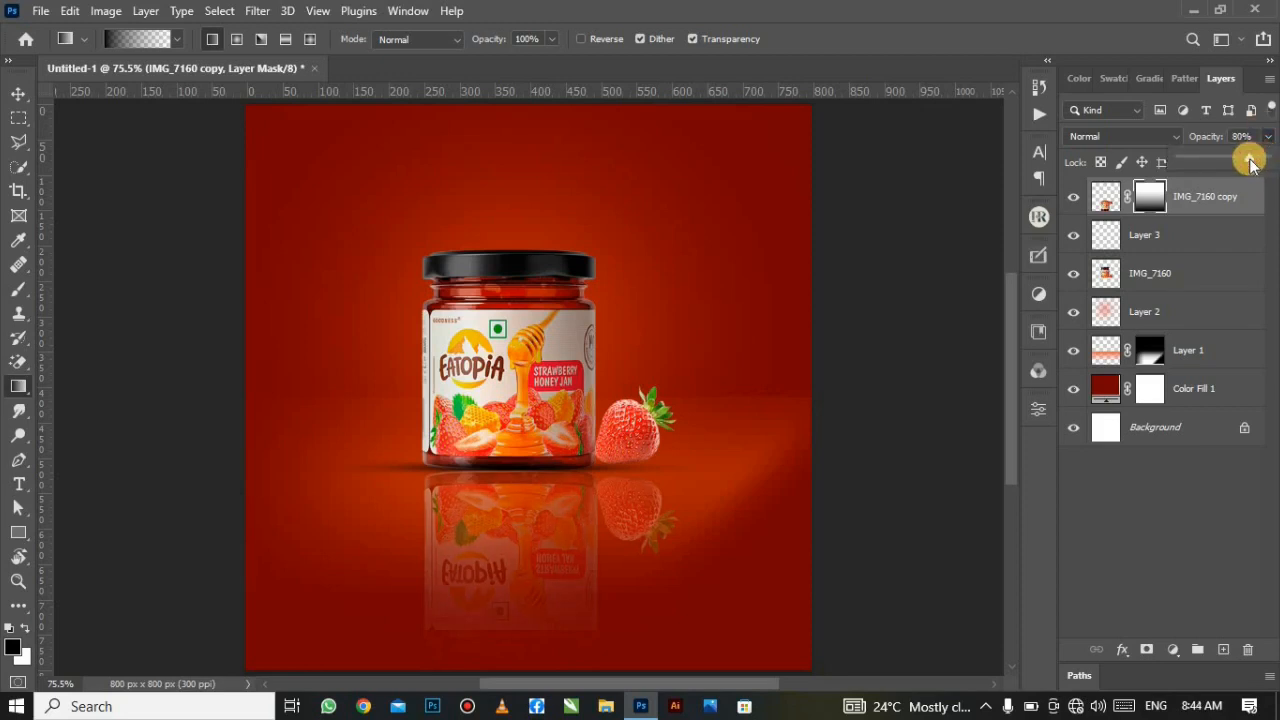
click(1262, 315)
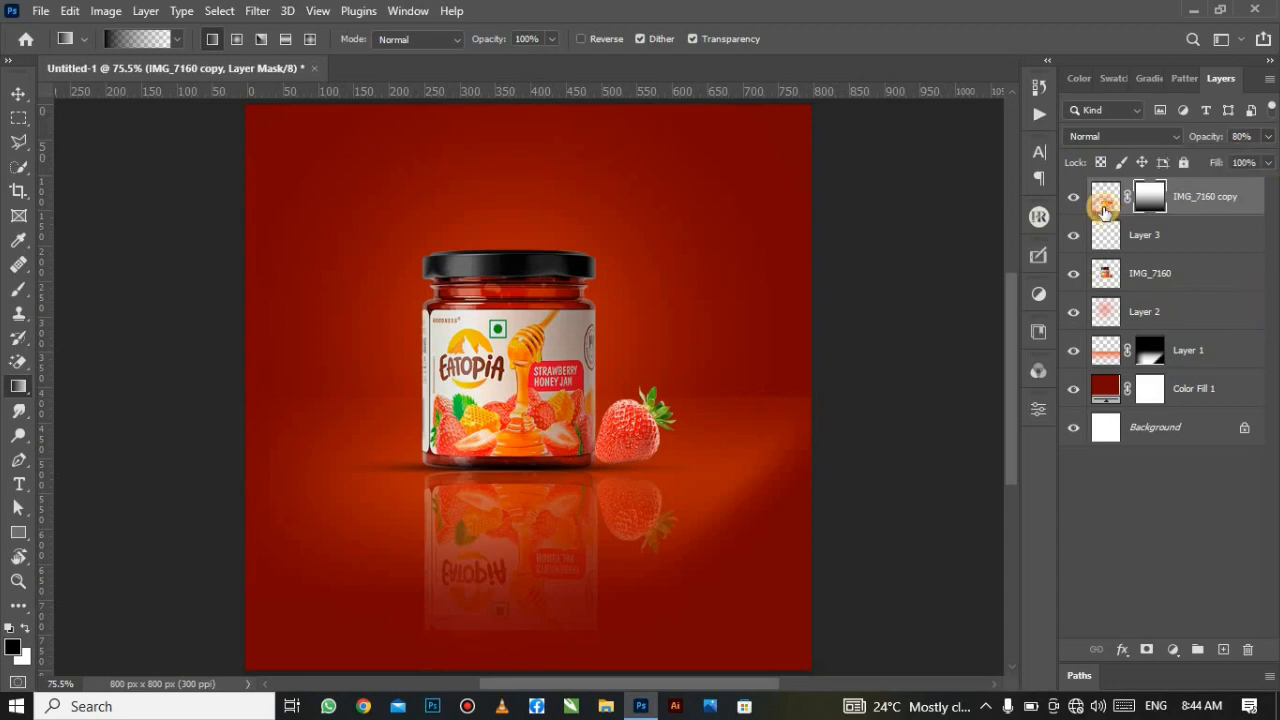
click(1104, 206)
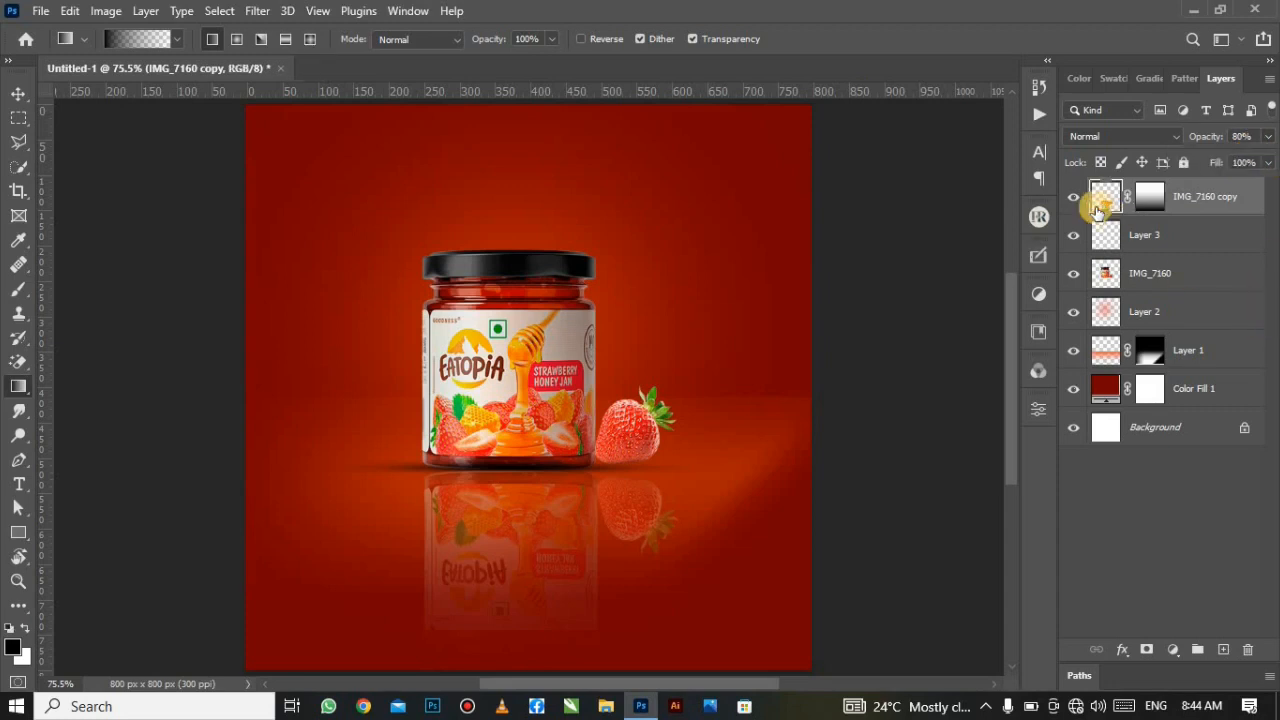
Step: Blur the reflection layer with a Motion Blur at angle 0 and distance 15
click(257, 10)
mouse_move(363, 254)
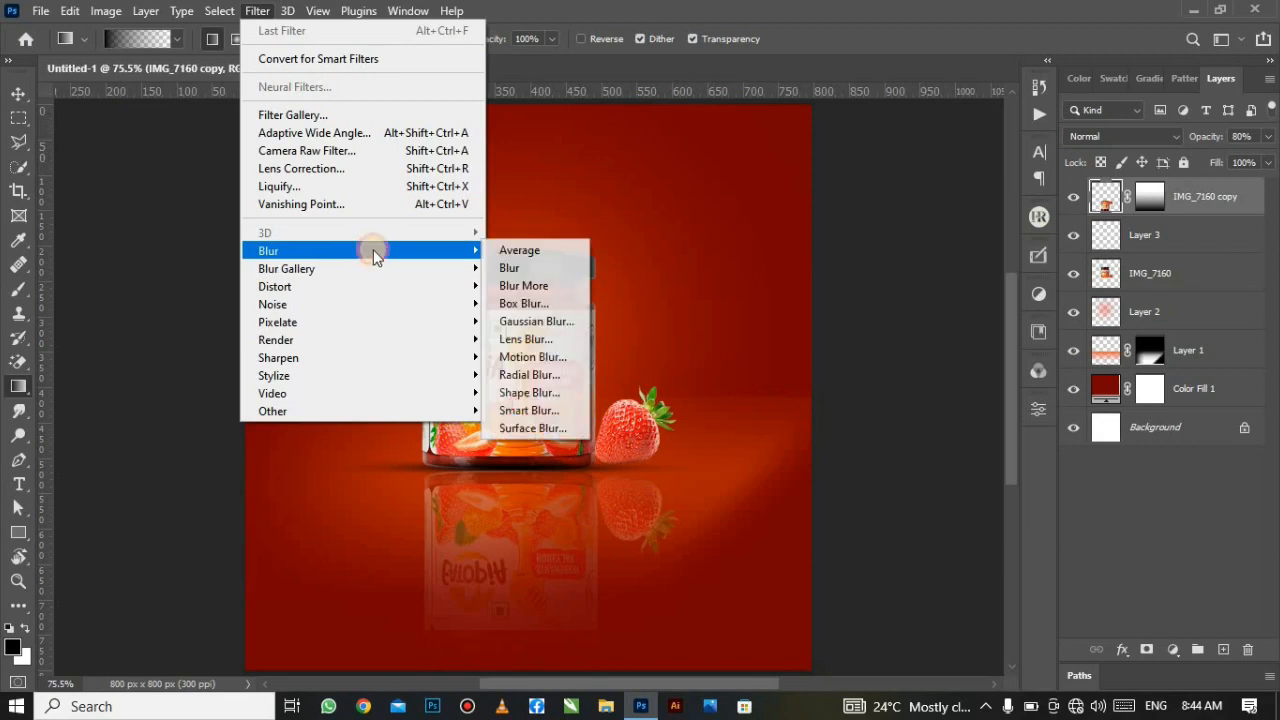
click(532, 357)
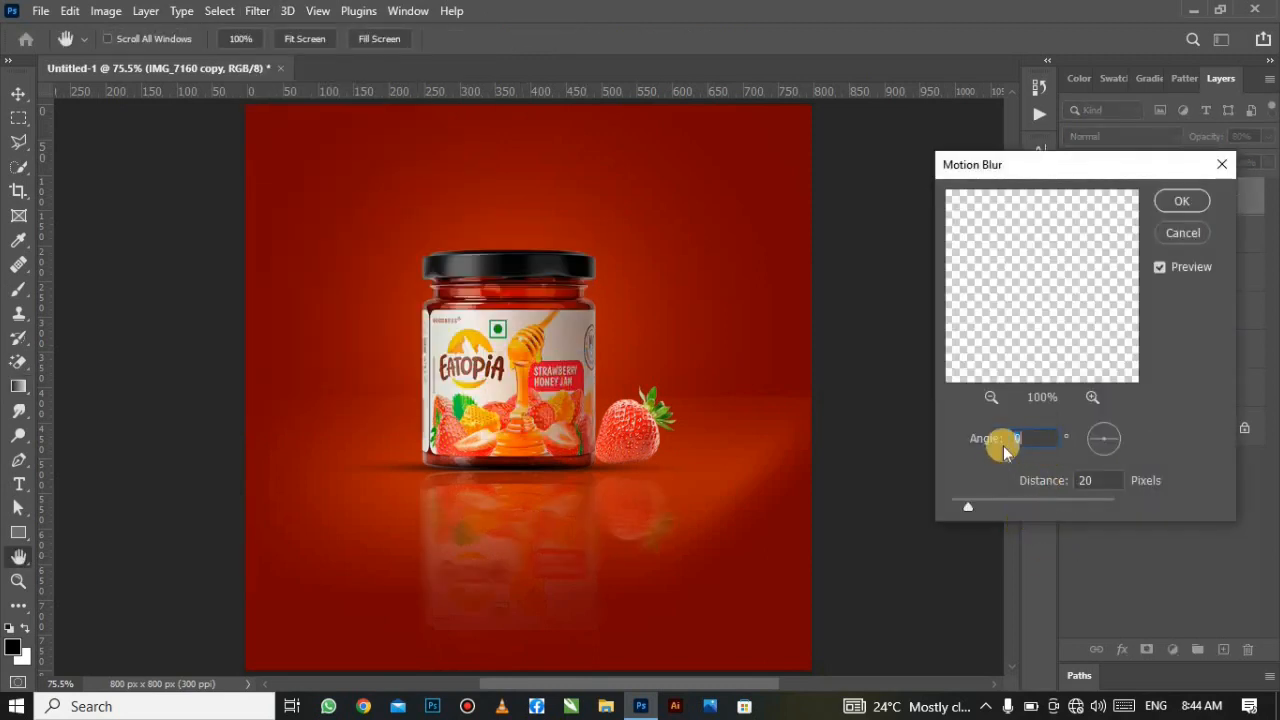
click(1098, 483)
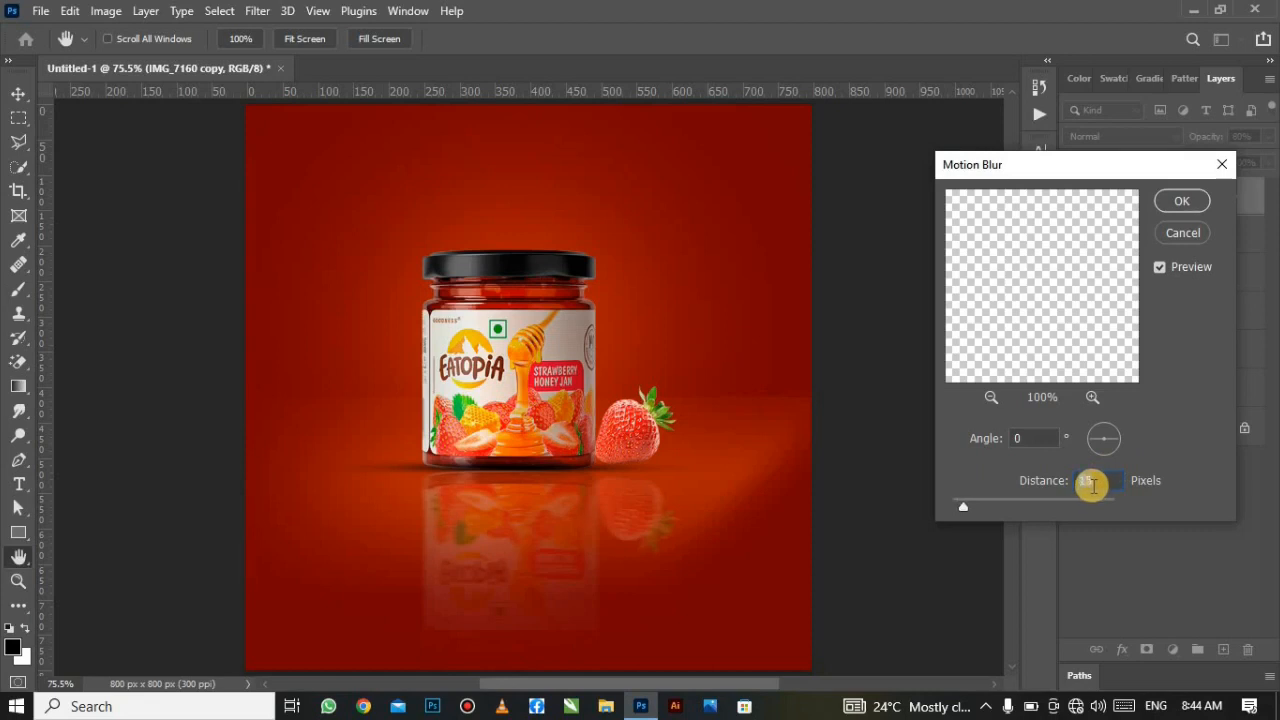
click(1181, 201)
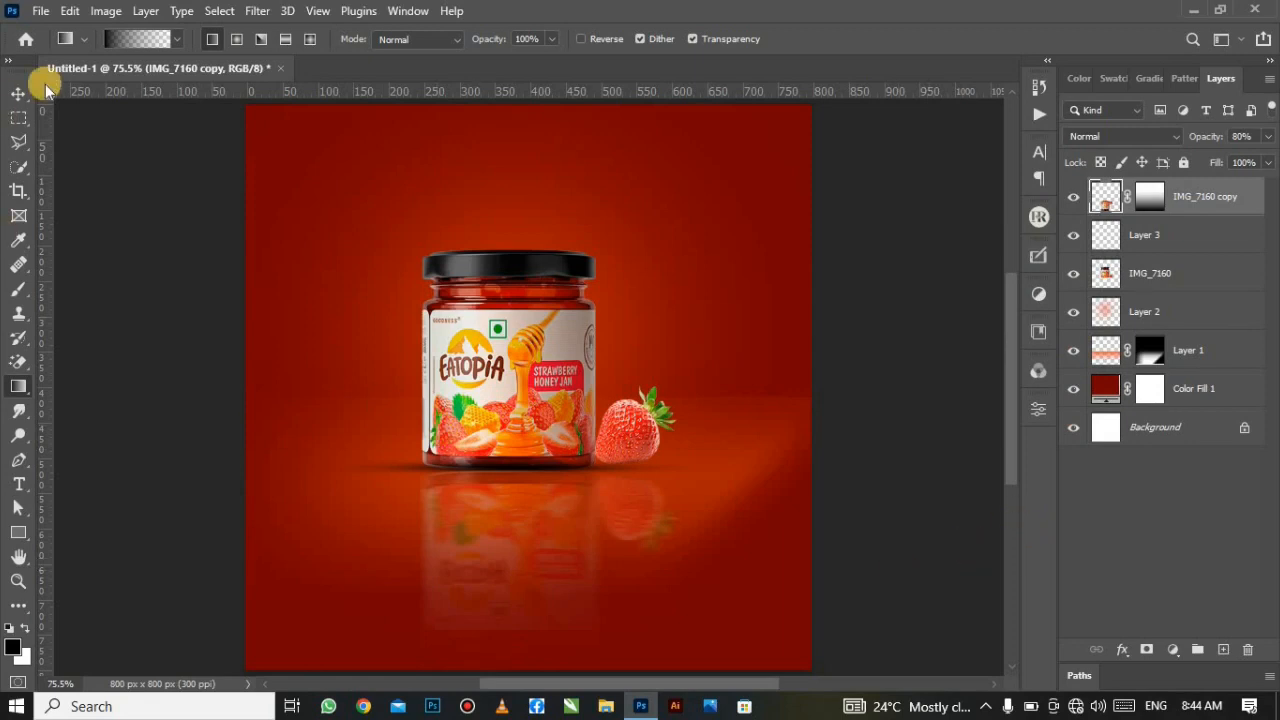
click(19, 92)
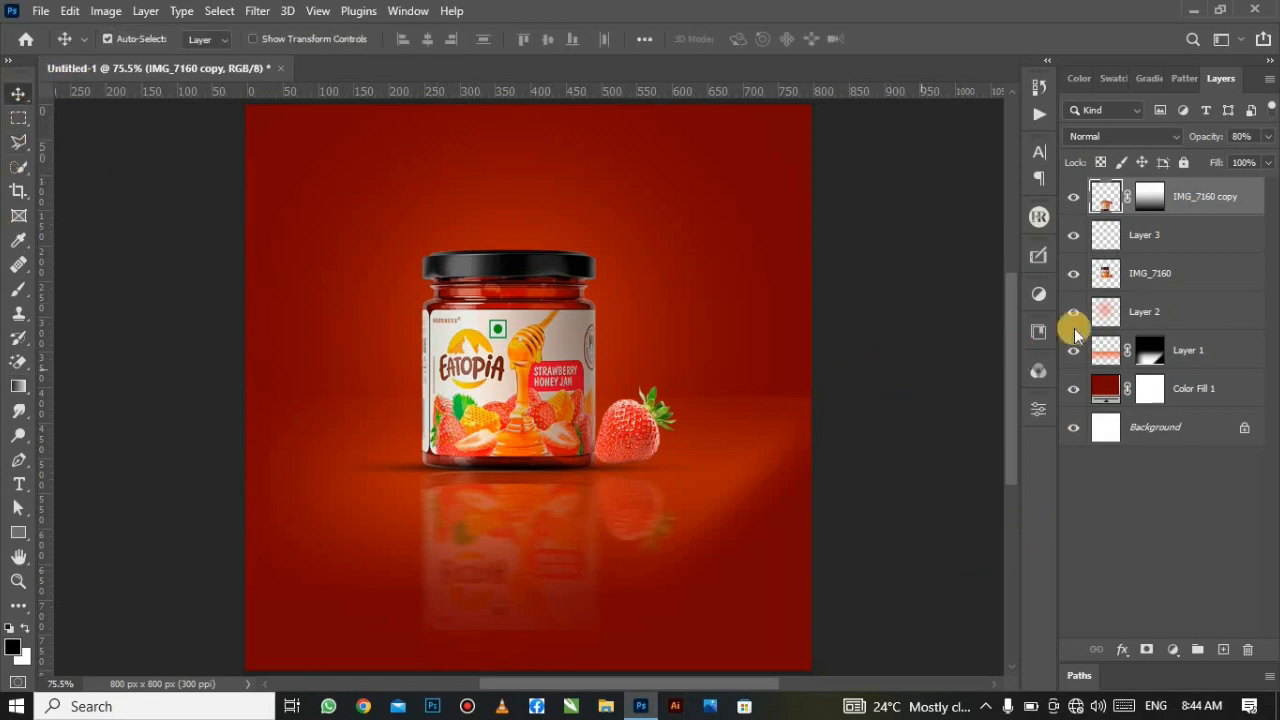
click(1146, 650)
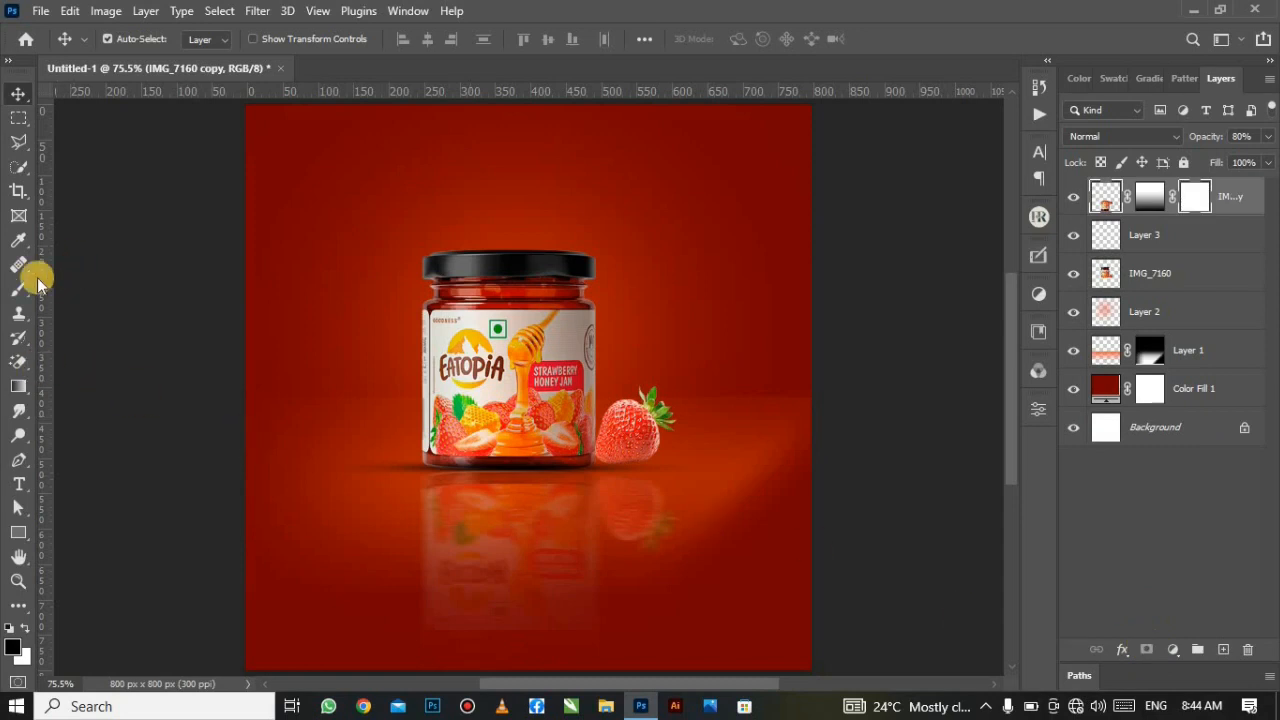
mouse_move(10, 292)
mouse_down()
mouse_move(92, 294)
mouse_move(28, 280)
mouse_move(96, 282)
mouse_up()
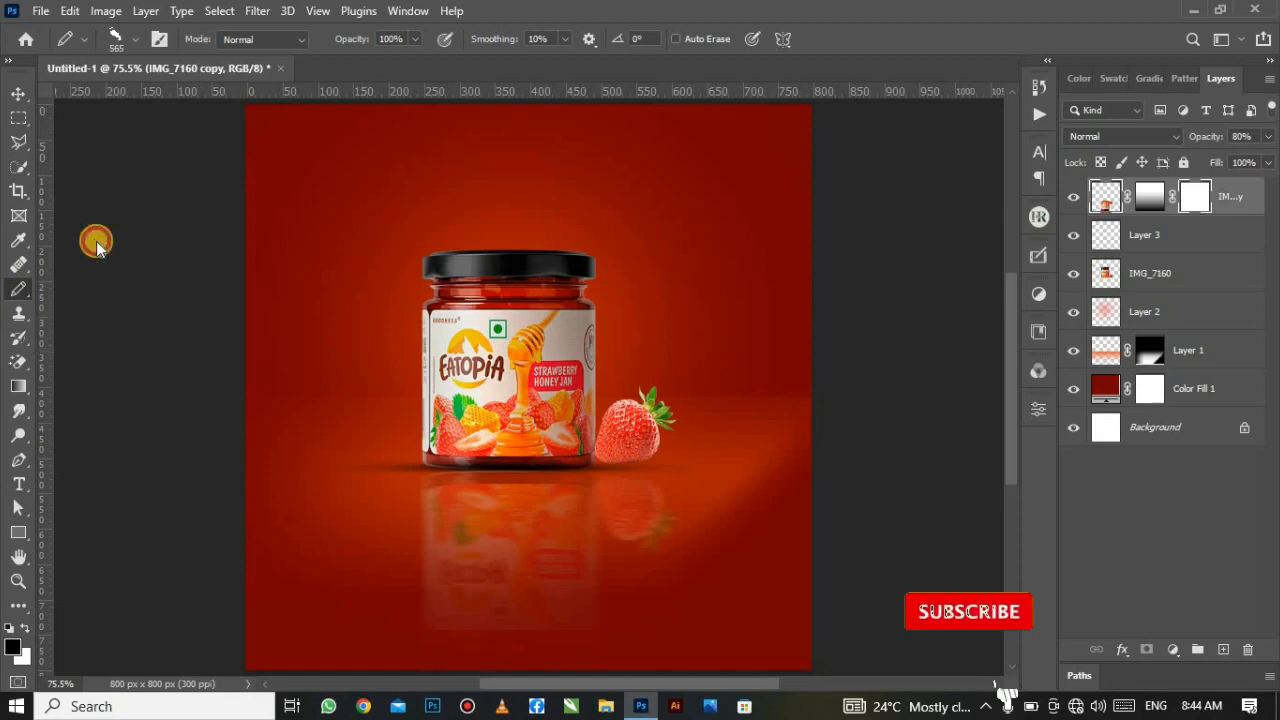
click(134, 45)
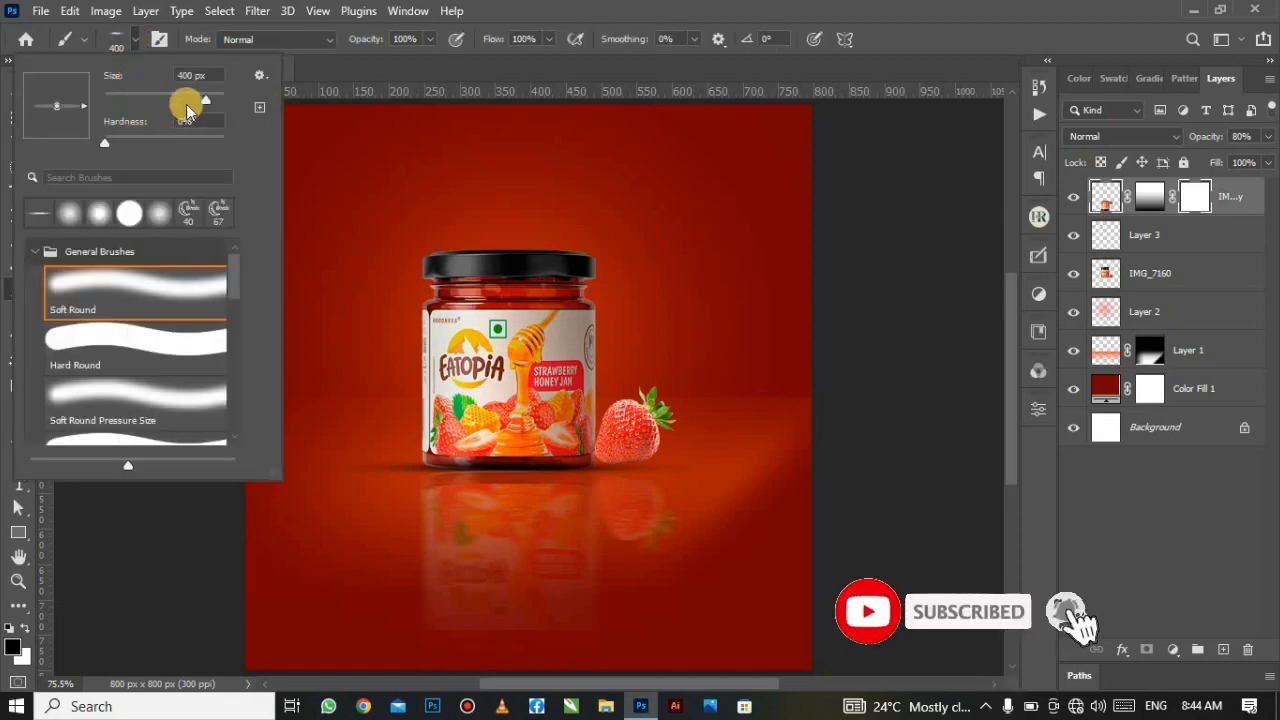
drag(200, 100, 120, 100)
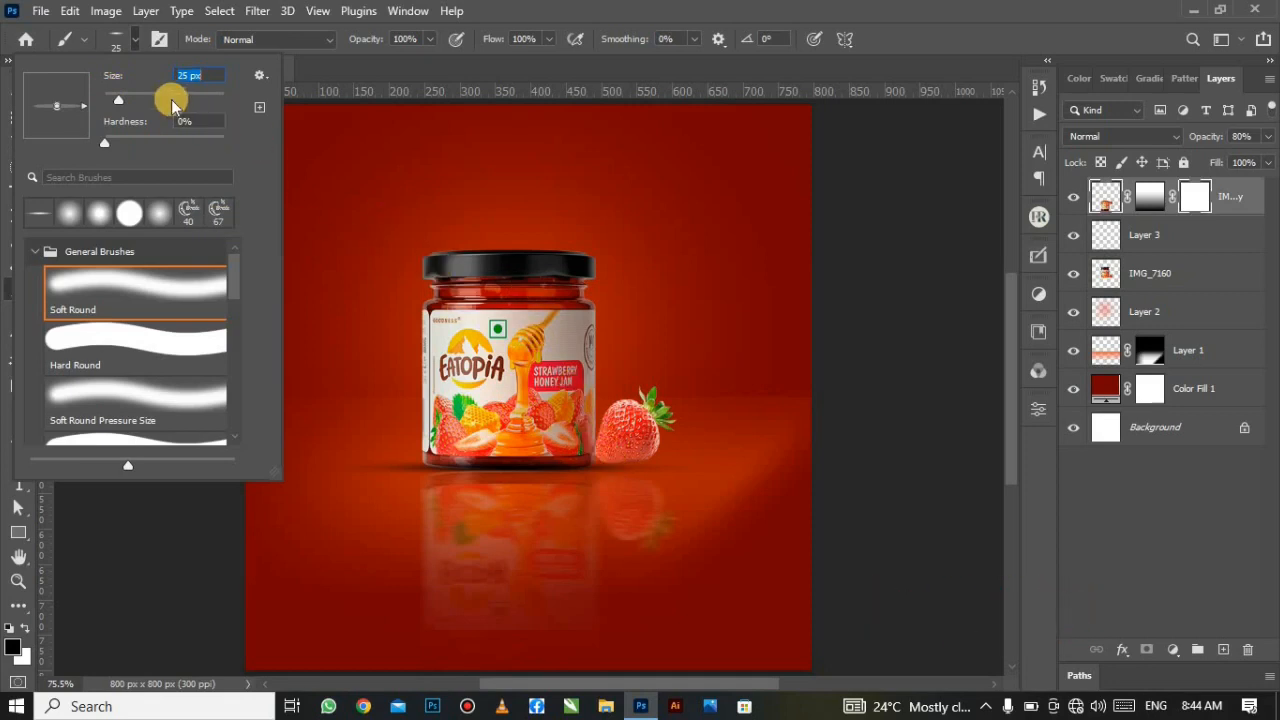
drag(115, 103, 122, 100)
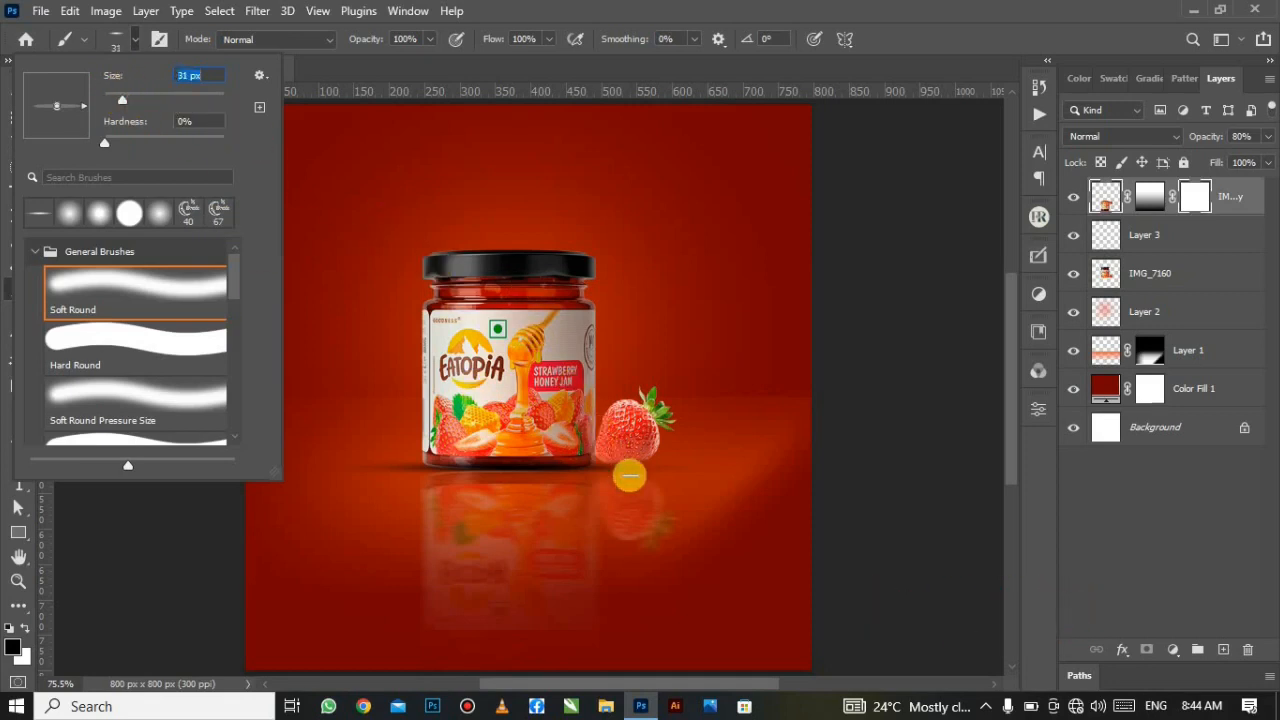
click(563, 62)
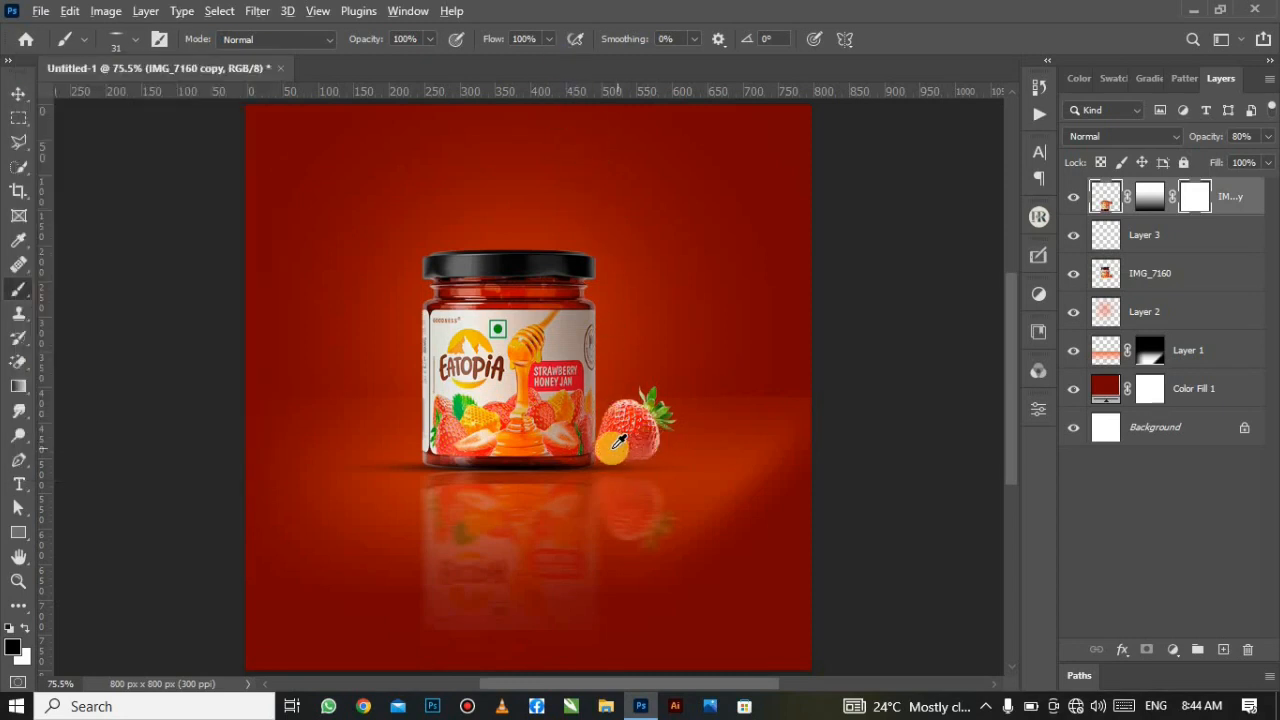
scroll(612, 453, up, 5)
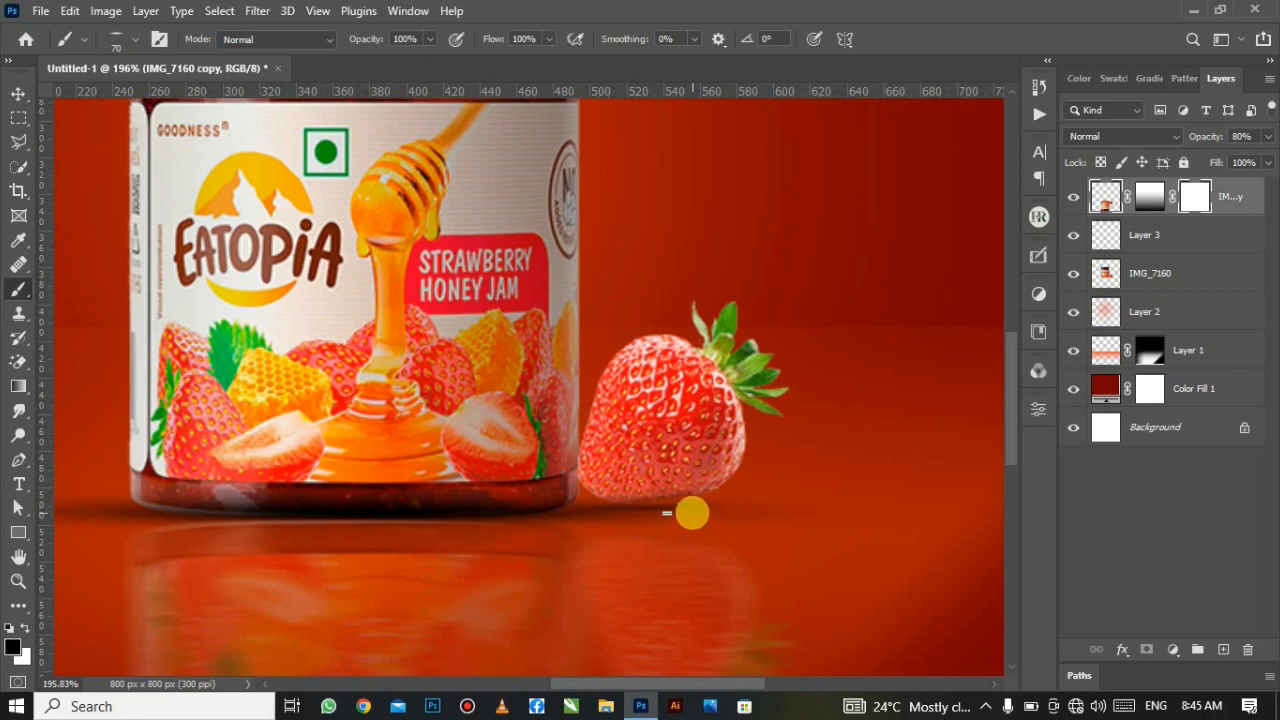
key(ctrl+0)
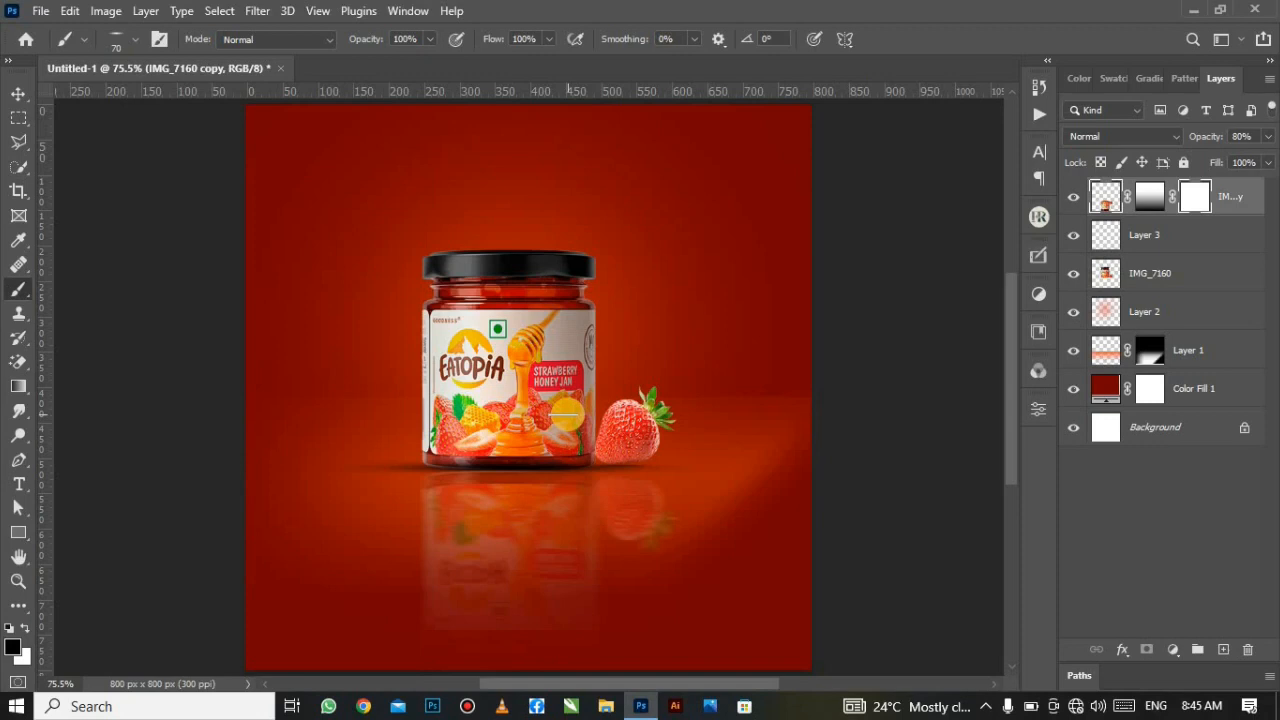
Step: Rasterize the reflection's vector mask and apply its layer mask into the pixels
right_click(1205, 195)
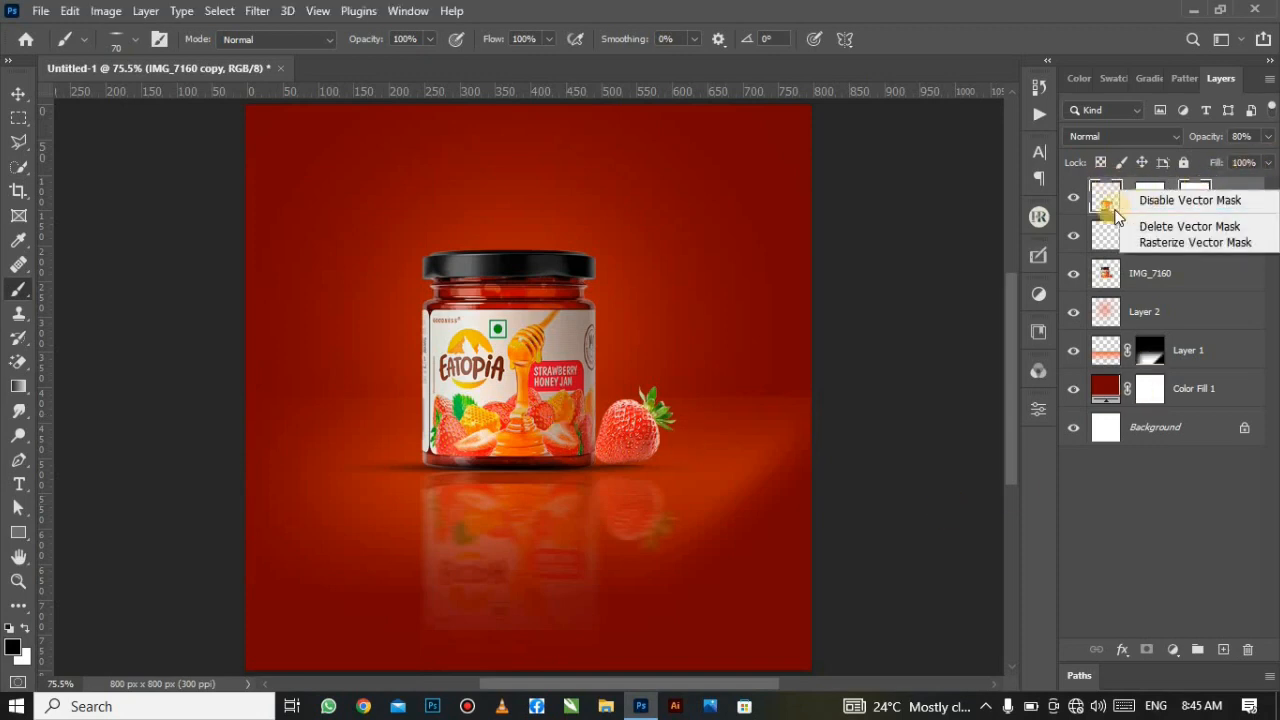
click(1175, 242)
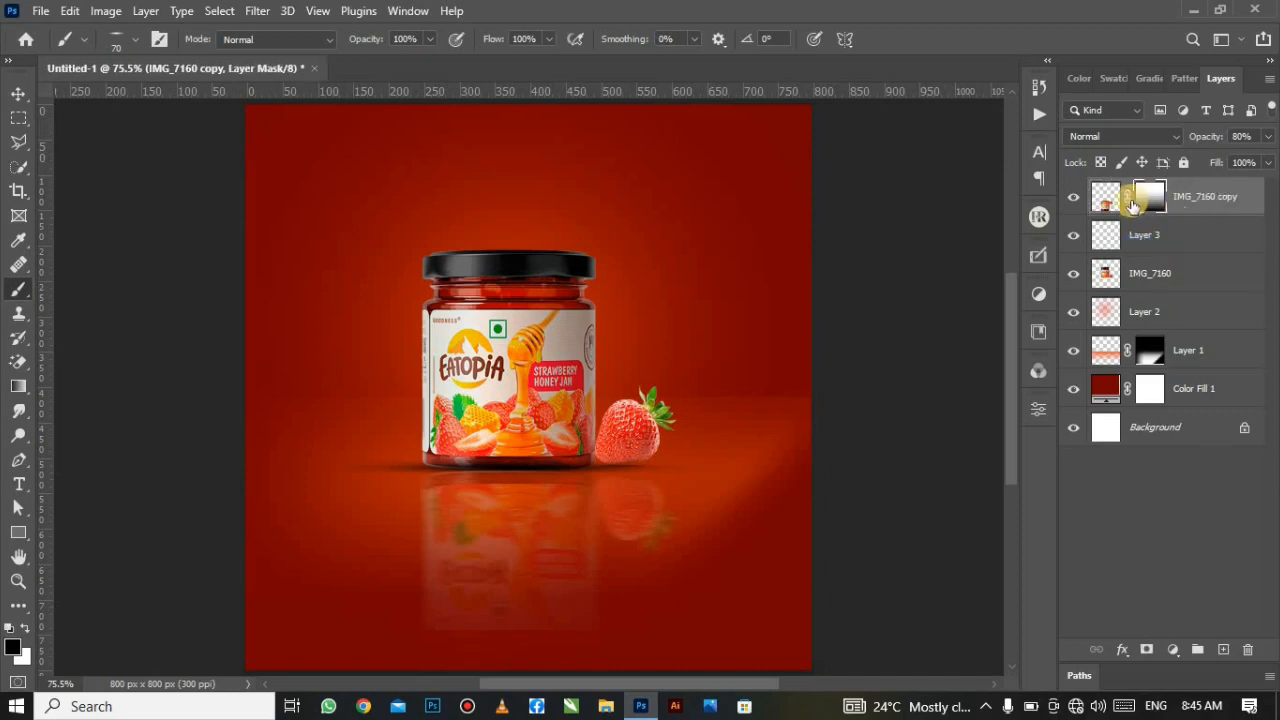
right_click(1141, 204)
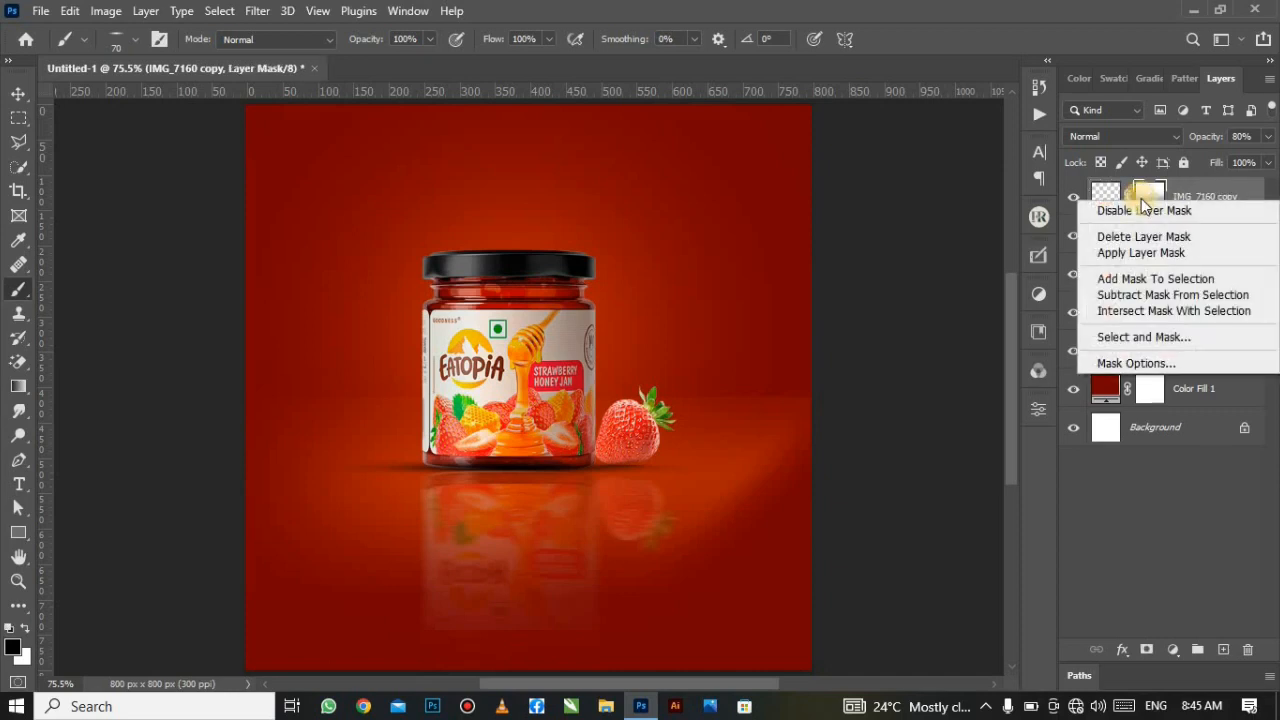
click(1172, 254)
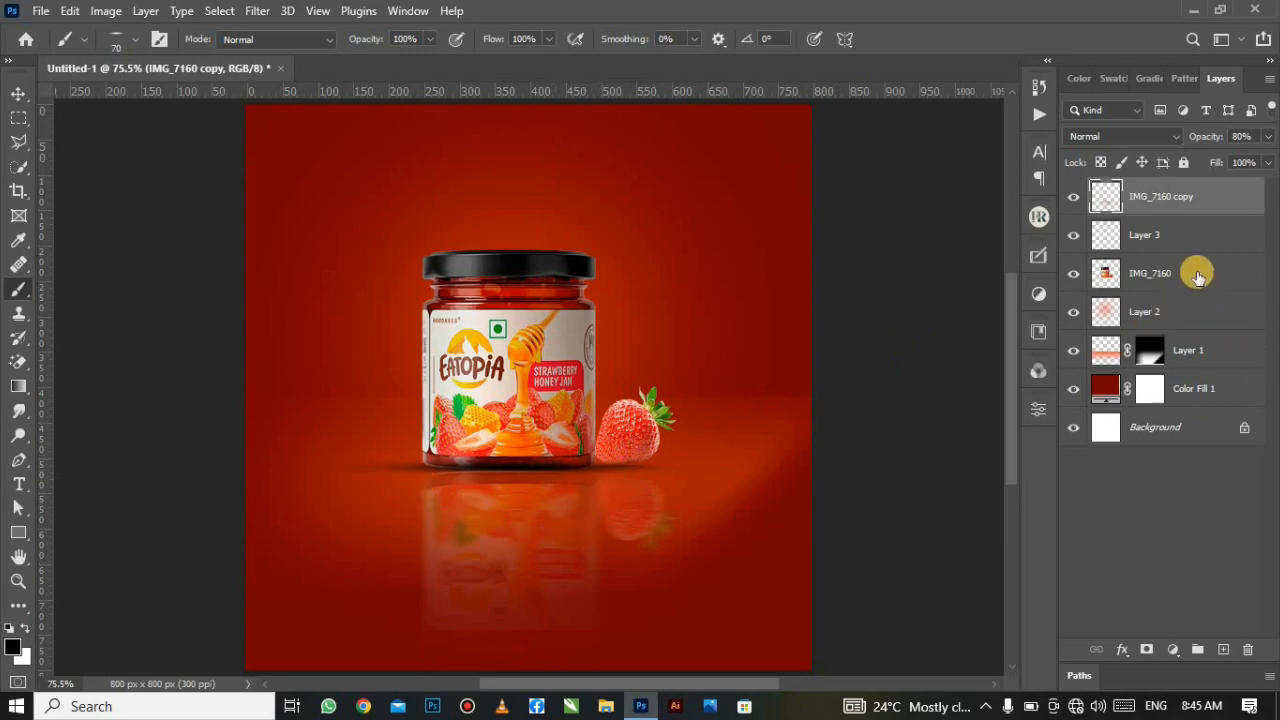
Step: Select the IMG_7160 jar layer and briefly toggle its visibility to check it
click(1170, 273)
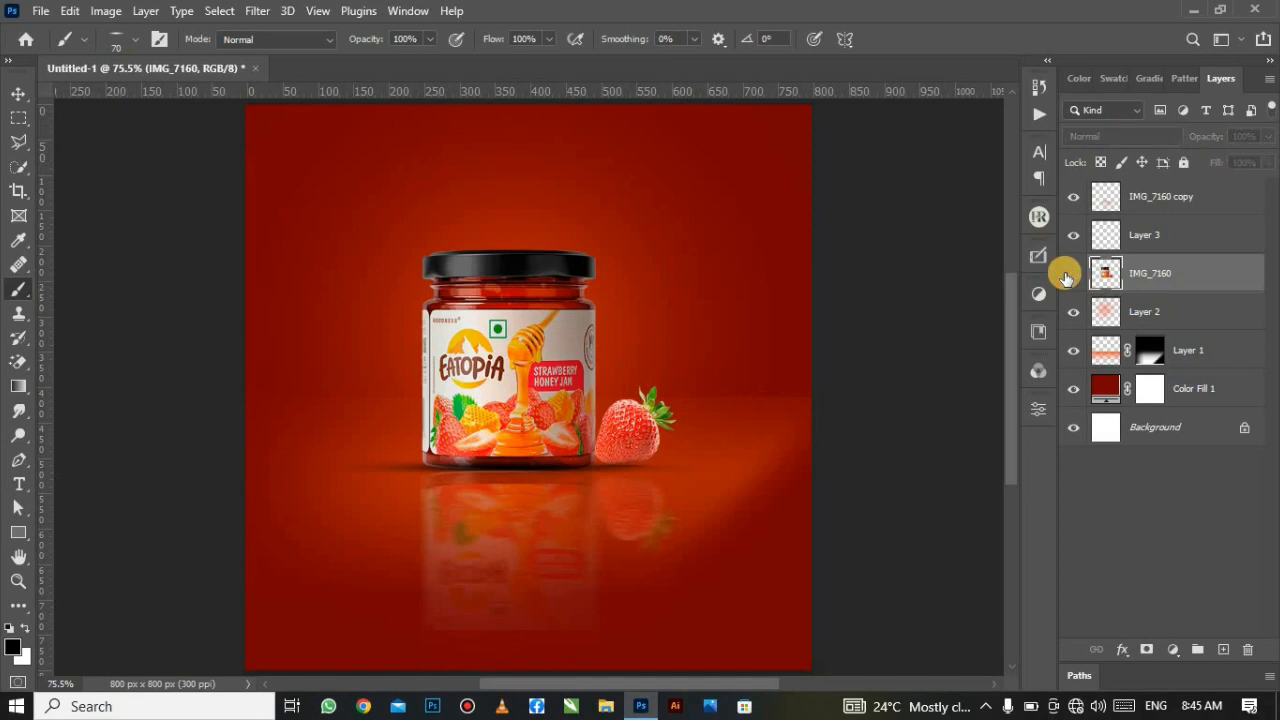
click(1067, 275)
click(1067, 275)
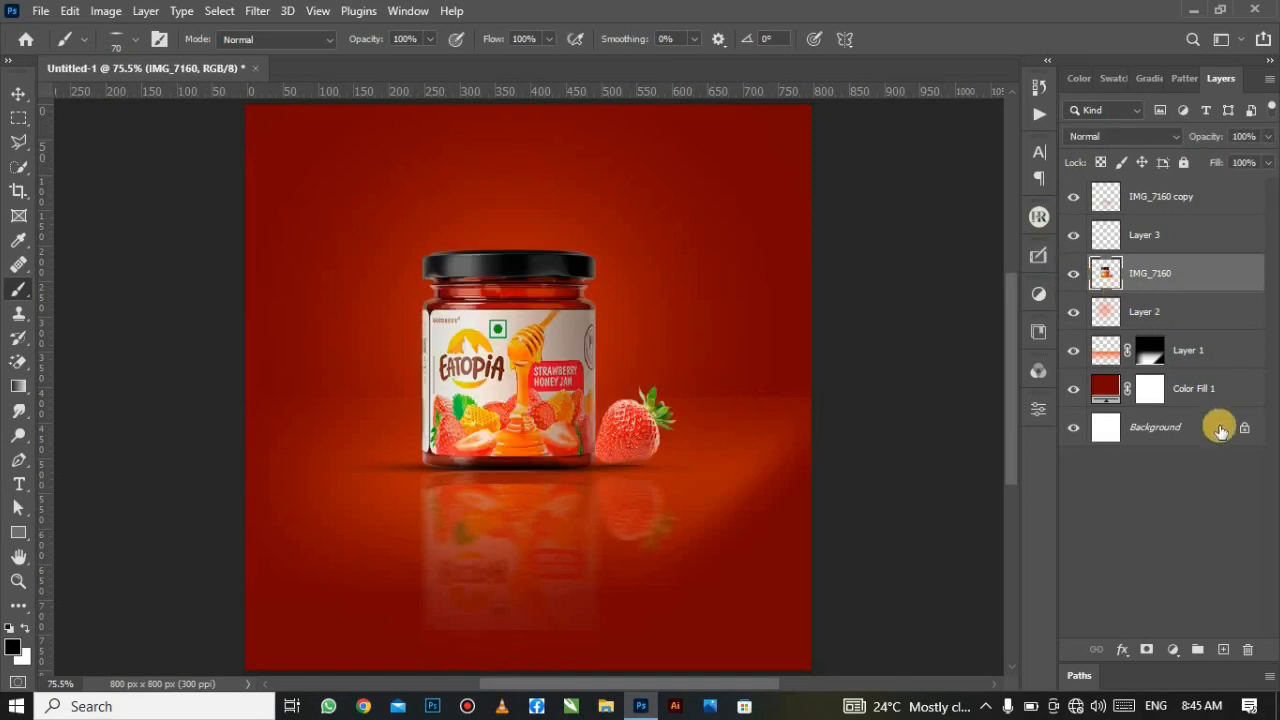
Step: Add a Curves adjustment clipped to IMG_7160 with the black point moved to input 73
click(1173, 649)
click(1180, 408)
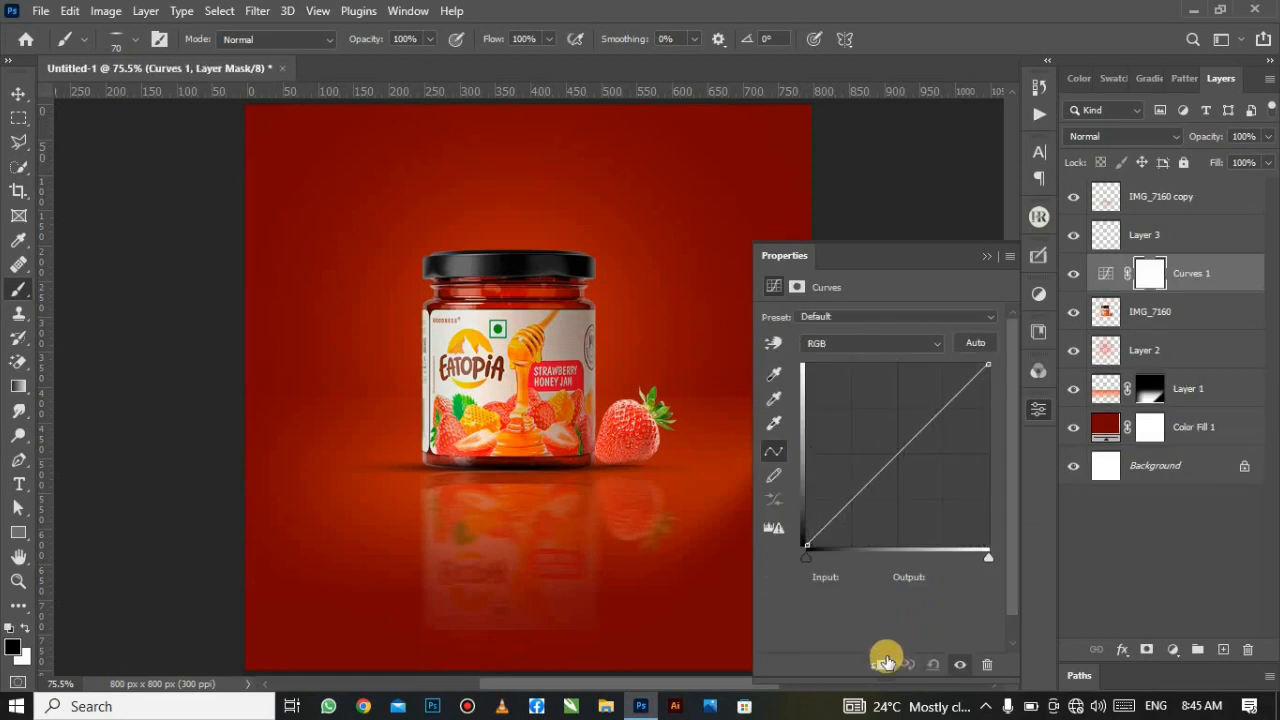
click(880, 665)
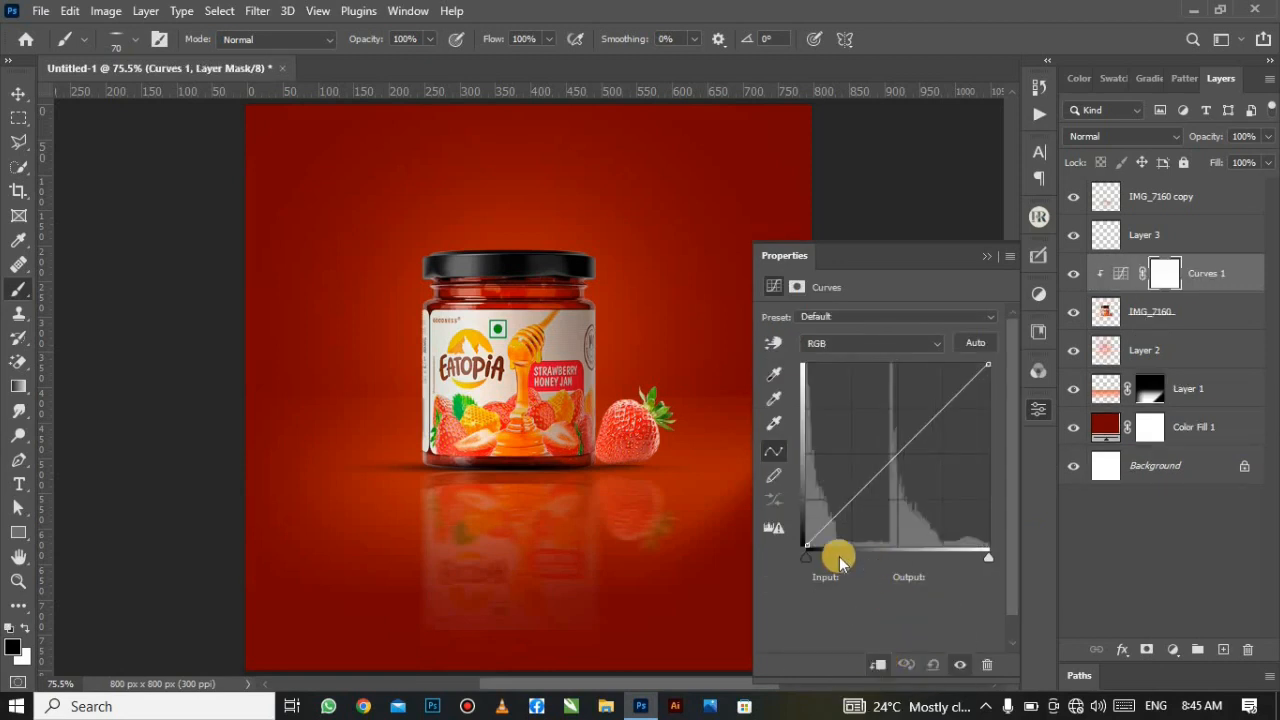
click(808, 550)
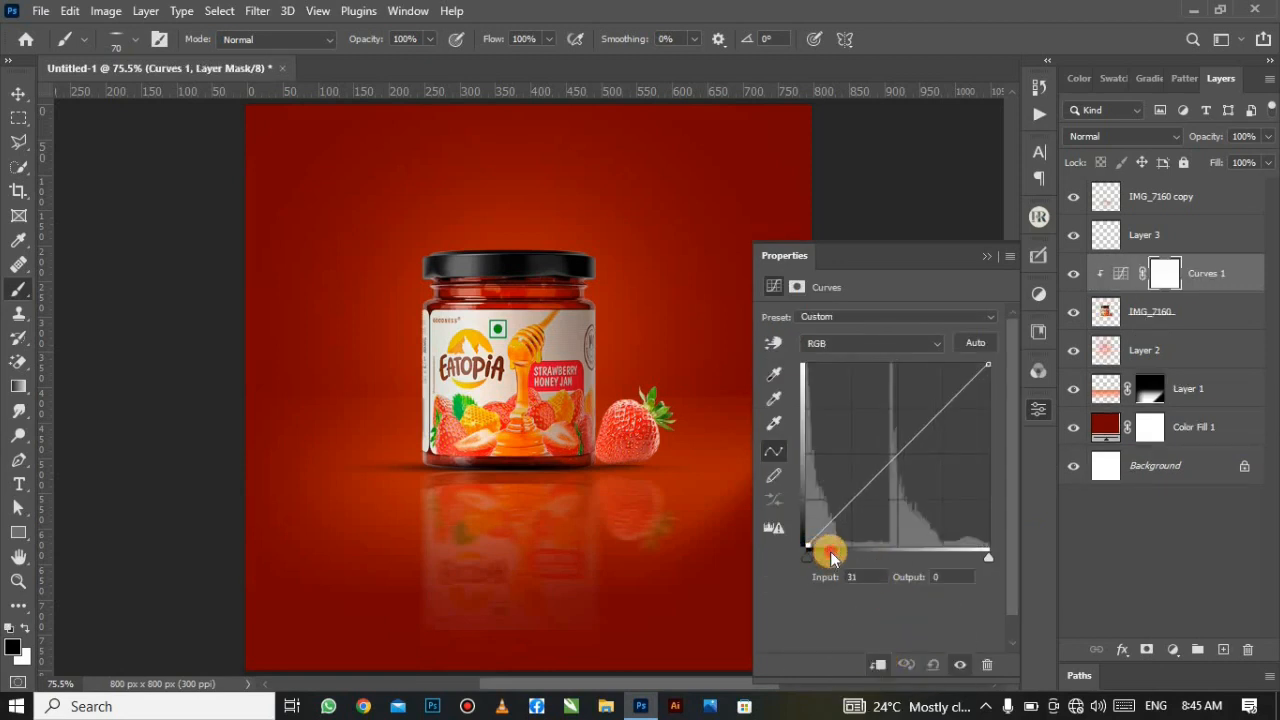
drag(831, 556, 859, 558)
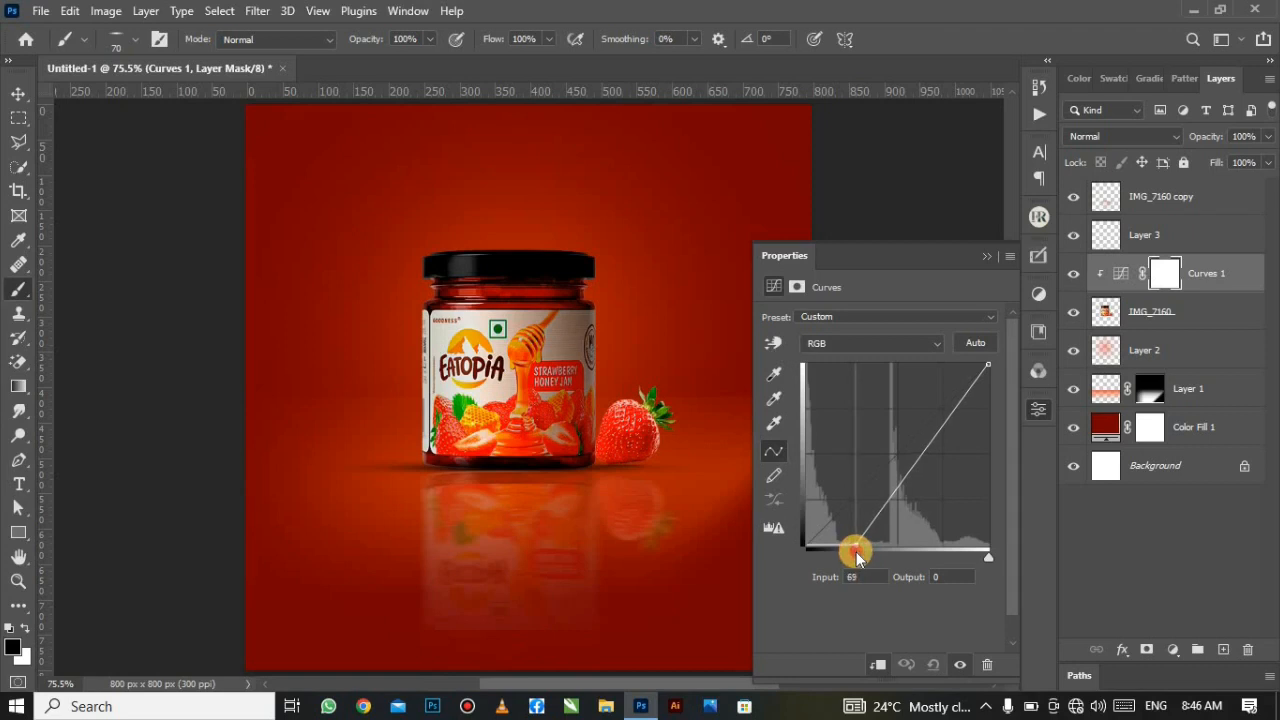
mouse_move(857, 557)
mouse_down()
mouse_move(923, 551)
mouse_move(857, 565)
mouse_up()
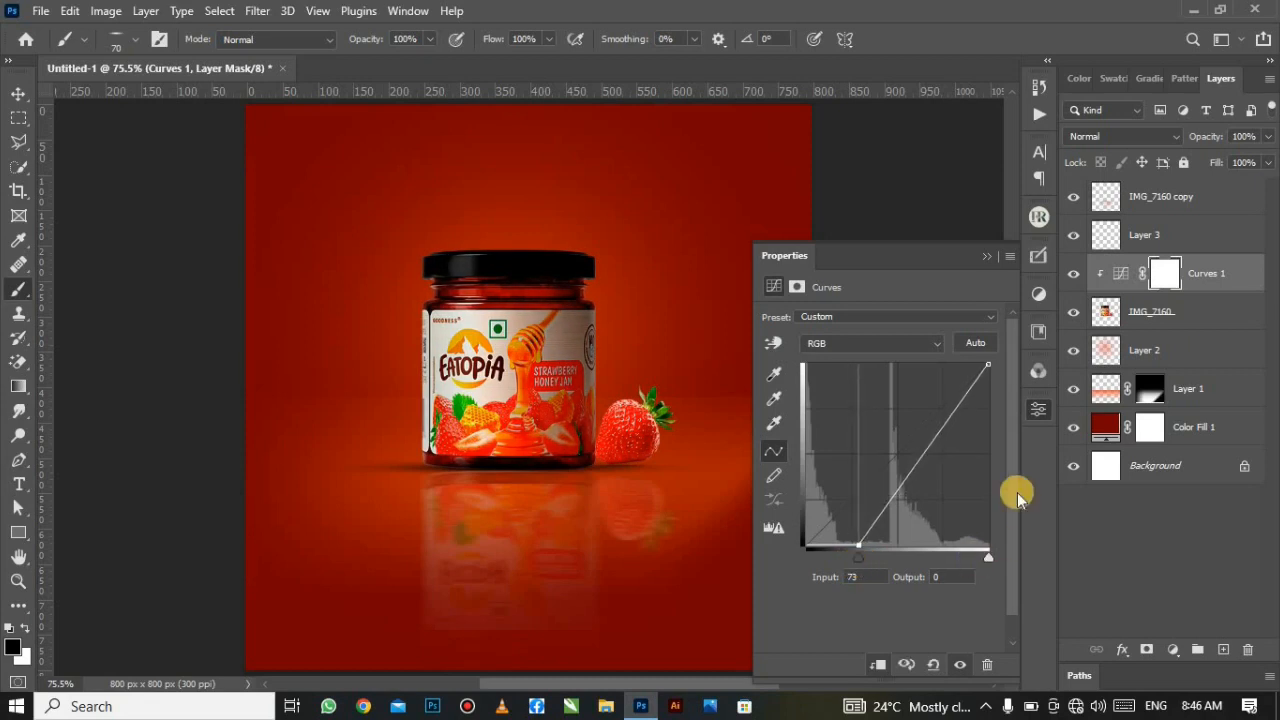
click(990, 258)
click(1186, 200)
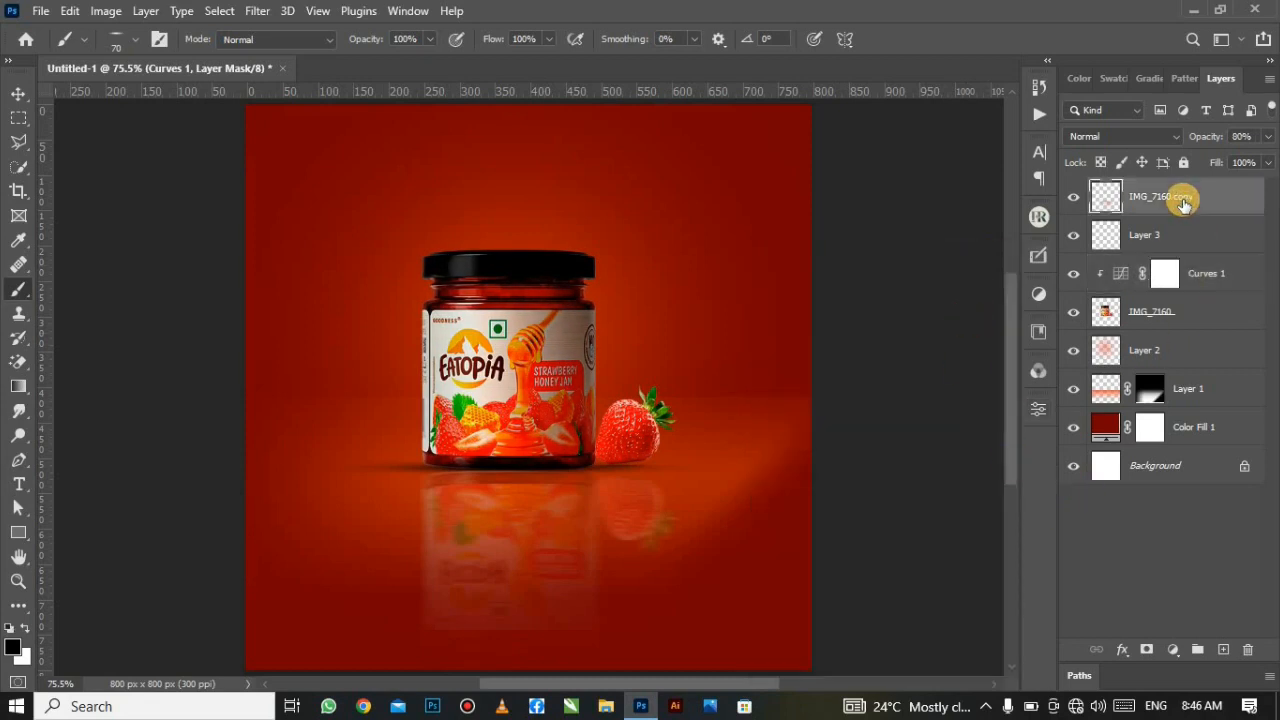
Step: Place the bee image IMG_7162, shrinking and rotating it to 152° onto the jar lid
click(43, 10)
click(195, 402)
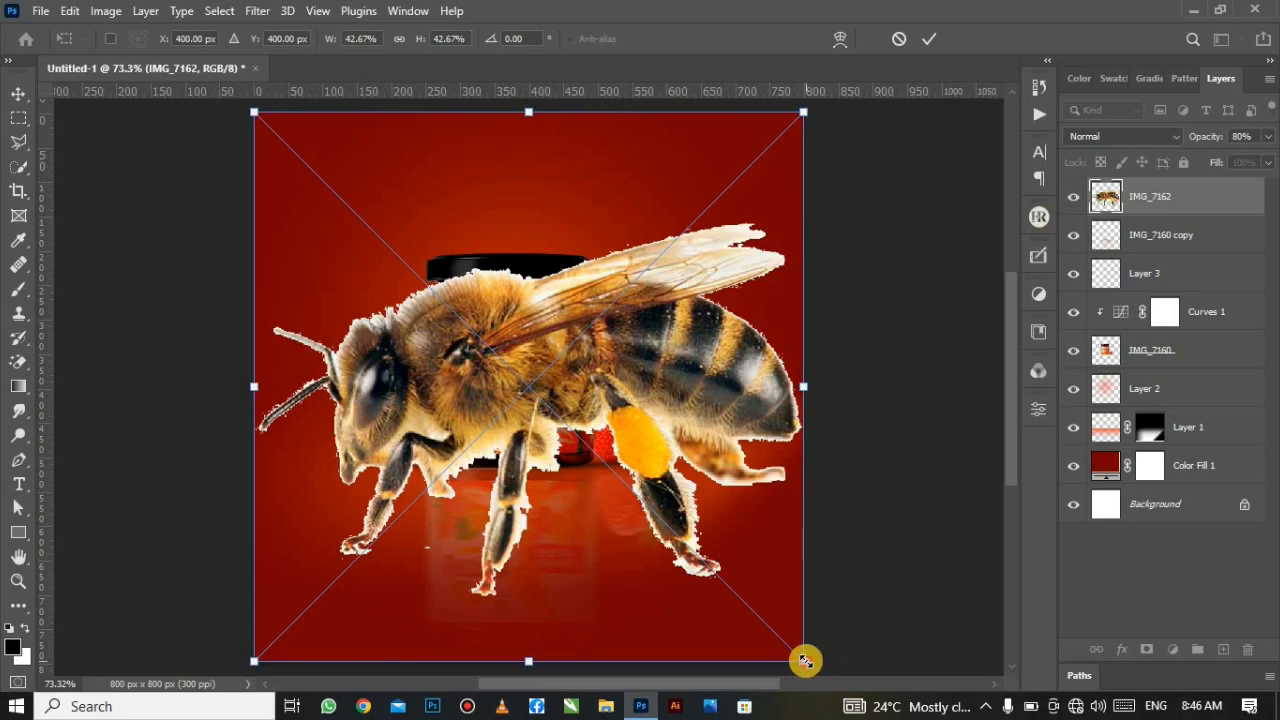
drag(805, 660, 400, 274)
drag(400, 194, 406, 194)
right_click(320, 240)
click(388, 590)
drag(335, 215, 428, 264)
drag(345, 345, 402, 368)
drag(395, 353, 415, 288)
drag(437, 232, 437, 283)
drag(417, 321, 458, 270)
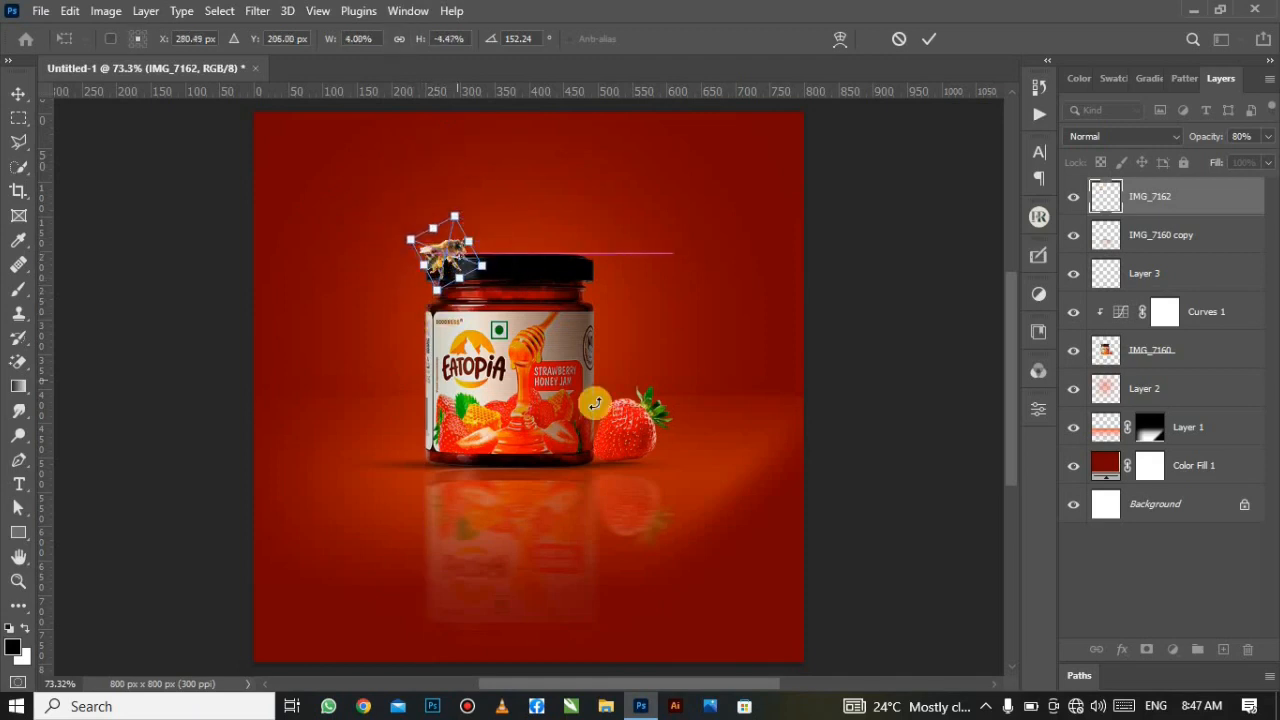
click(929, 40)
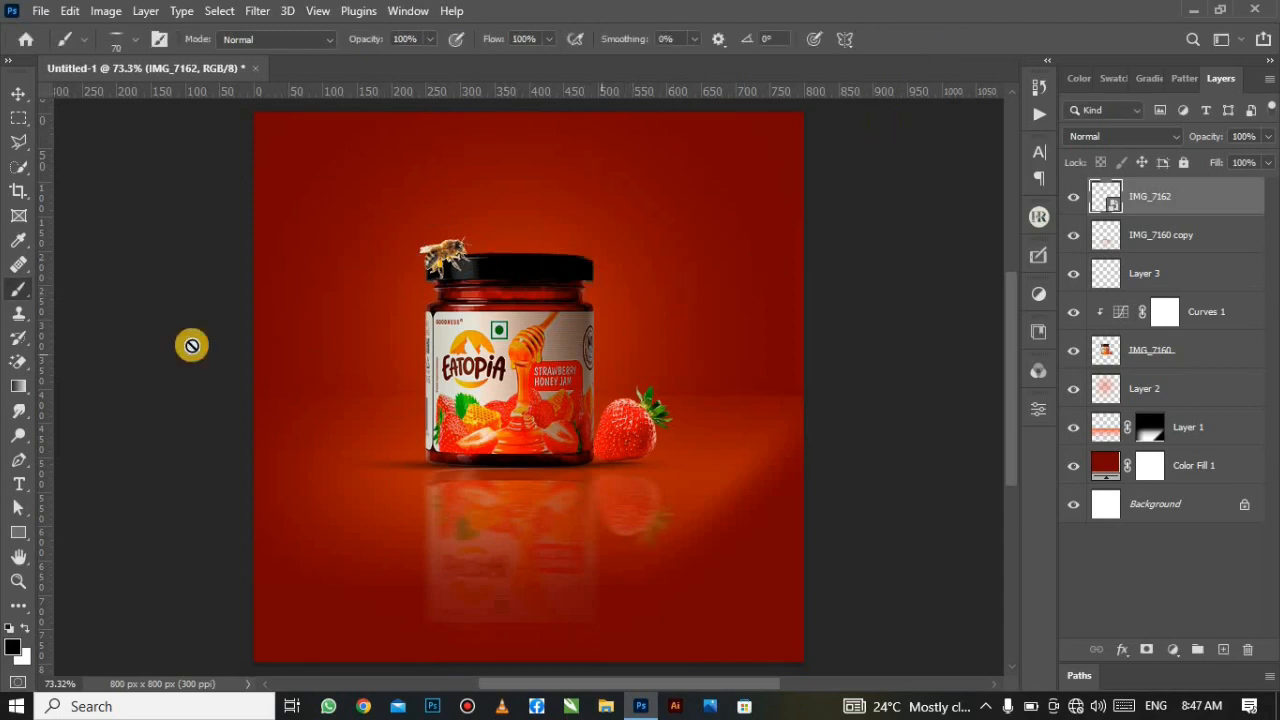
Step: Duplicate the bee layer and add a Color Overlay style to the copy
click(19, 93)
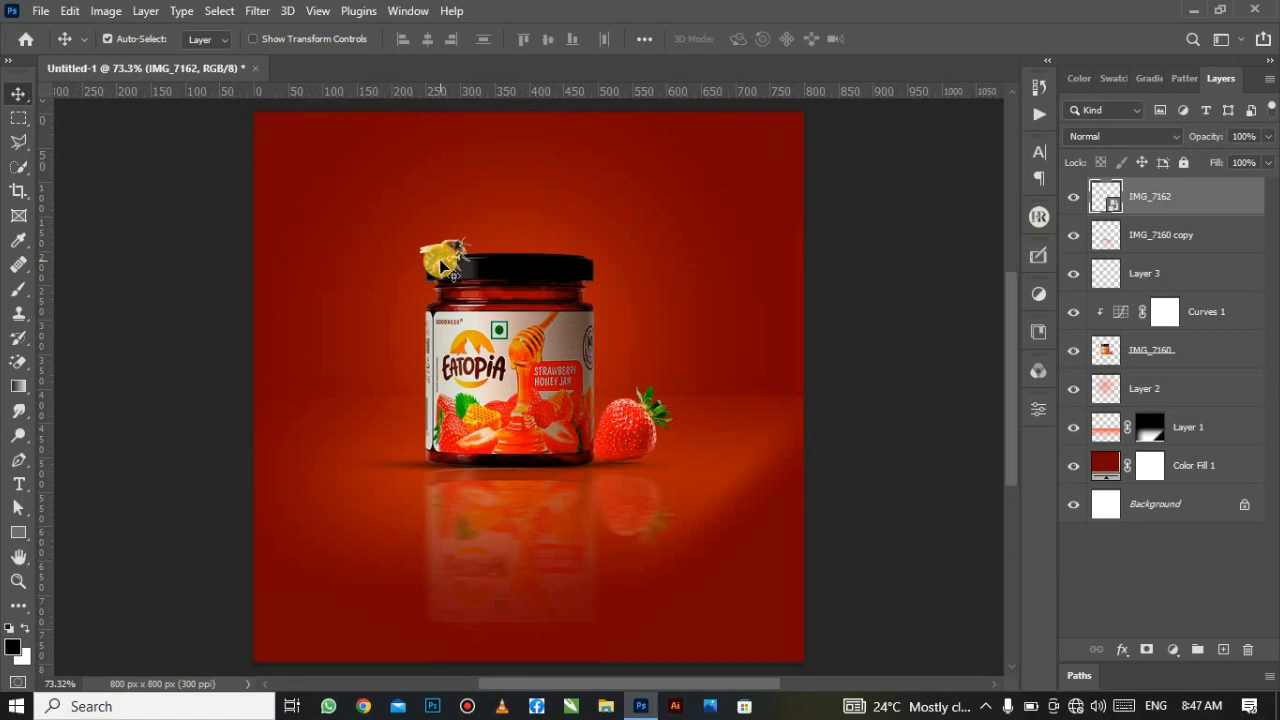
key(ctrl+j)
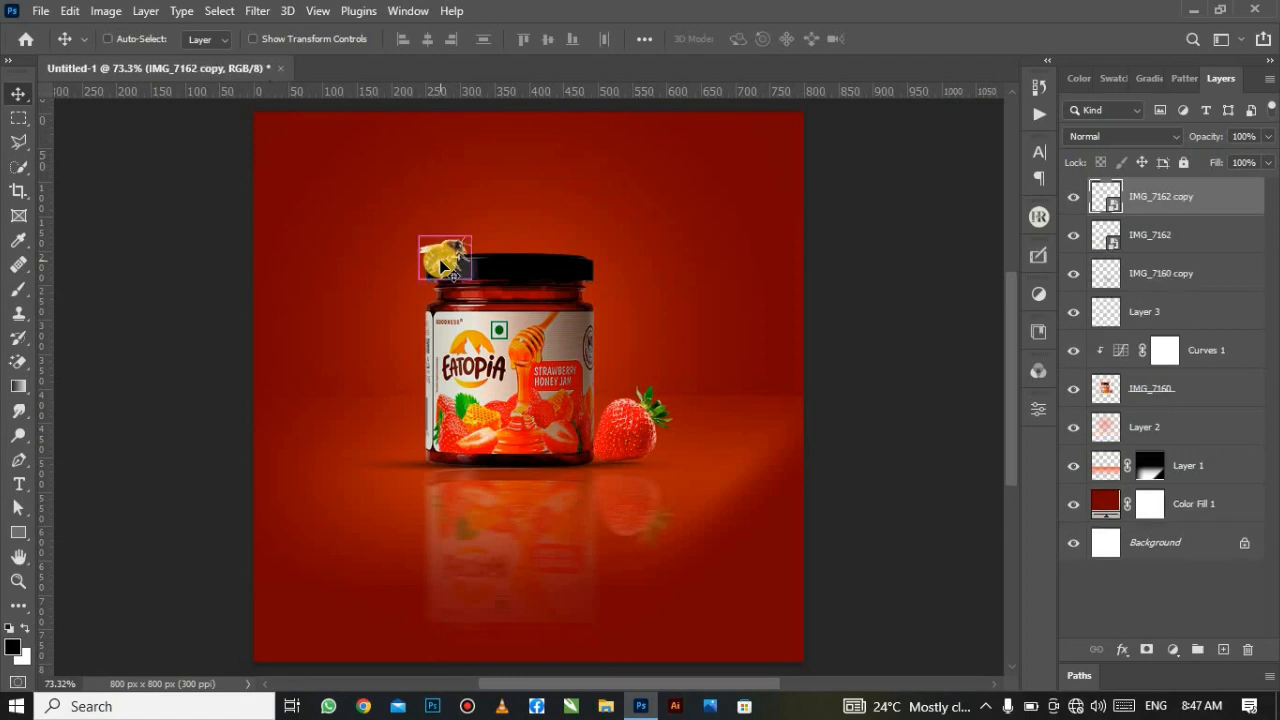
click(1124, 648)
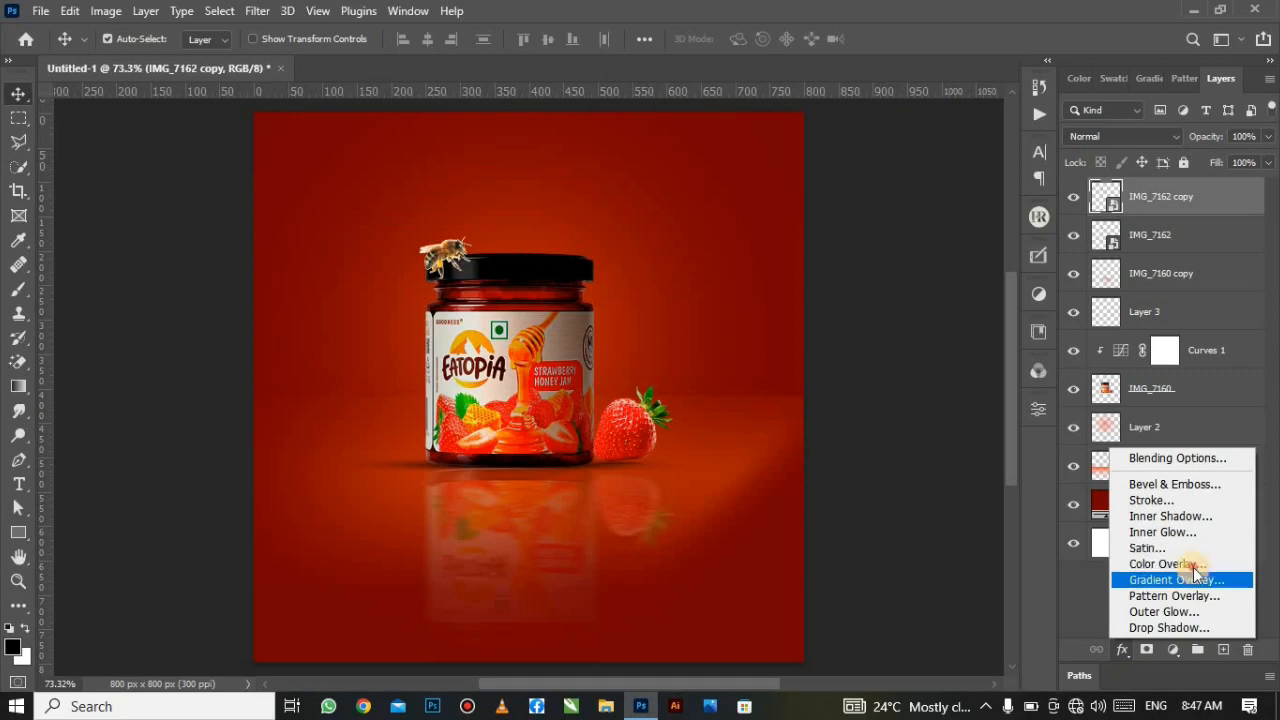
click(1168, 564)
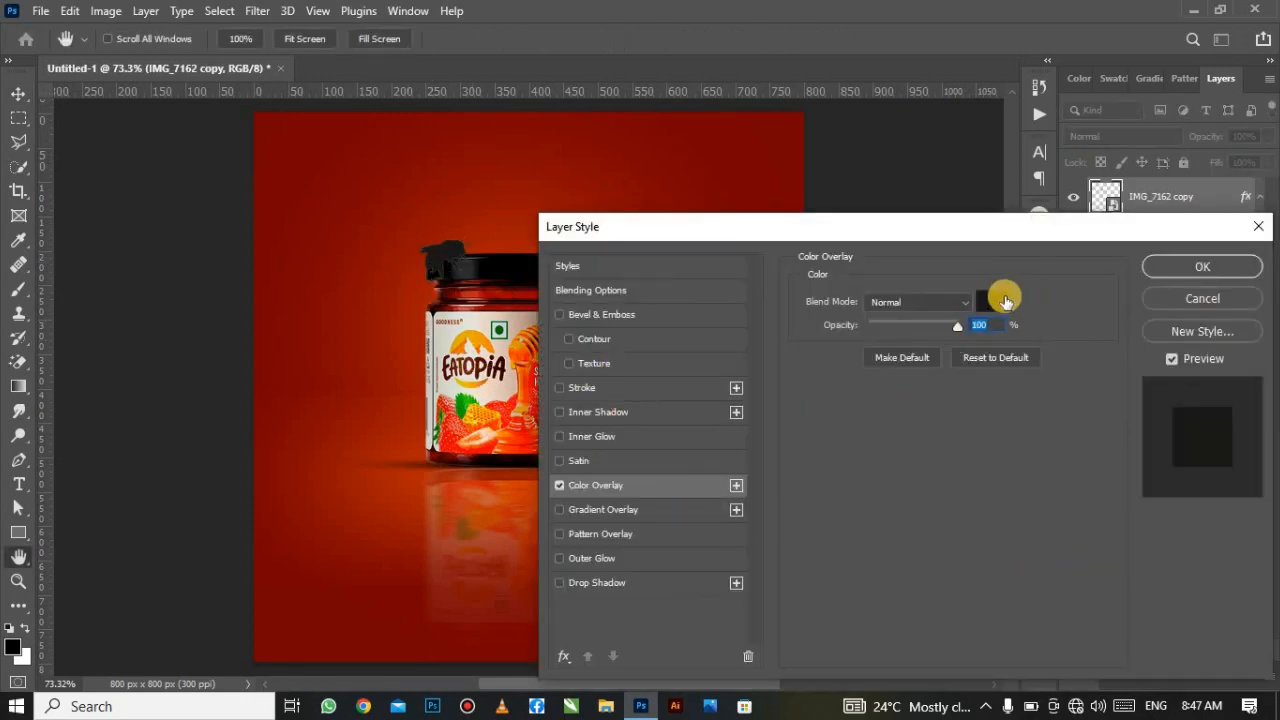
Step: Set the bee copy's overlay colour to dark red 1d0000 sampled from the jar base
click(1000, 298)
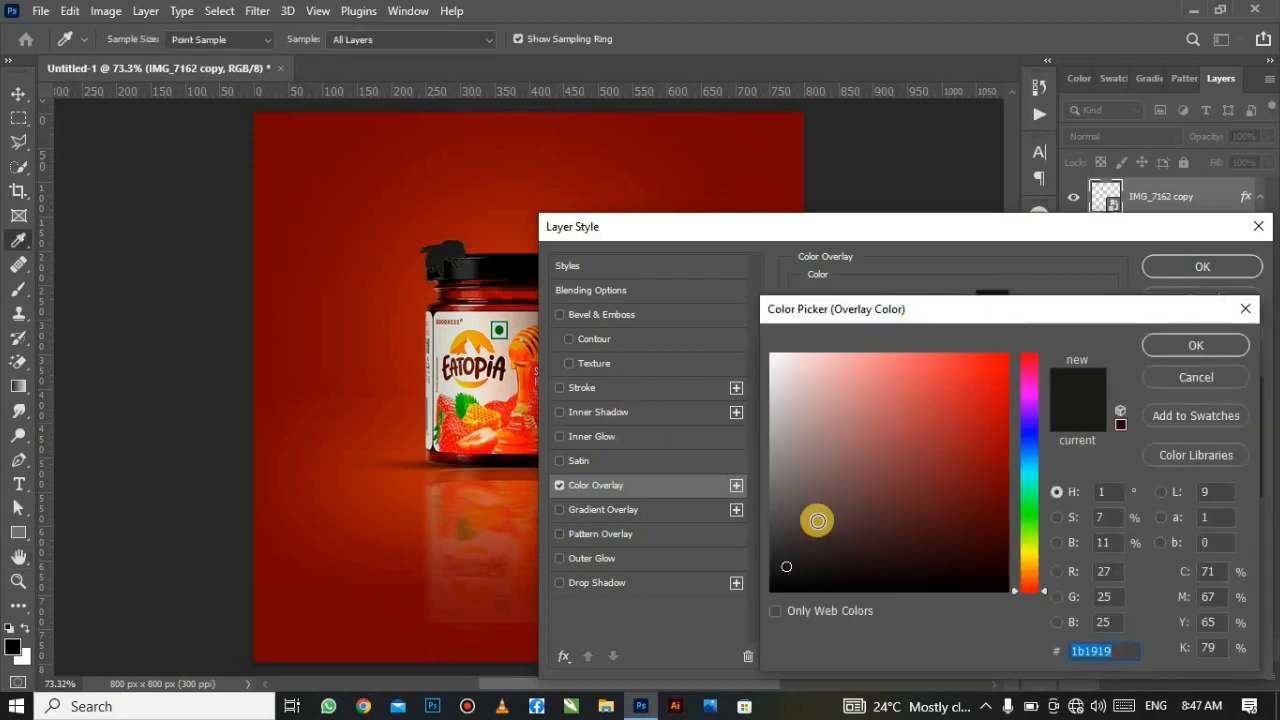
click(468, 455)
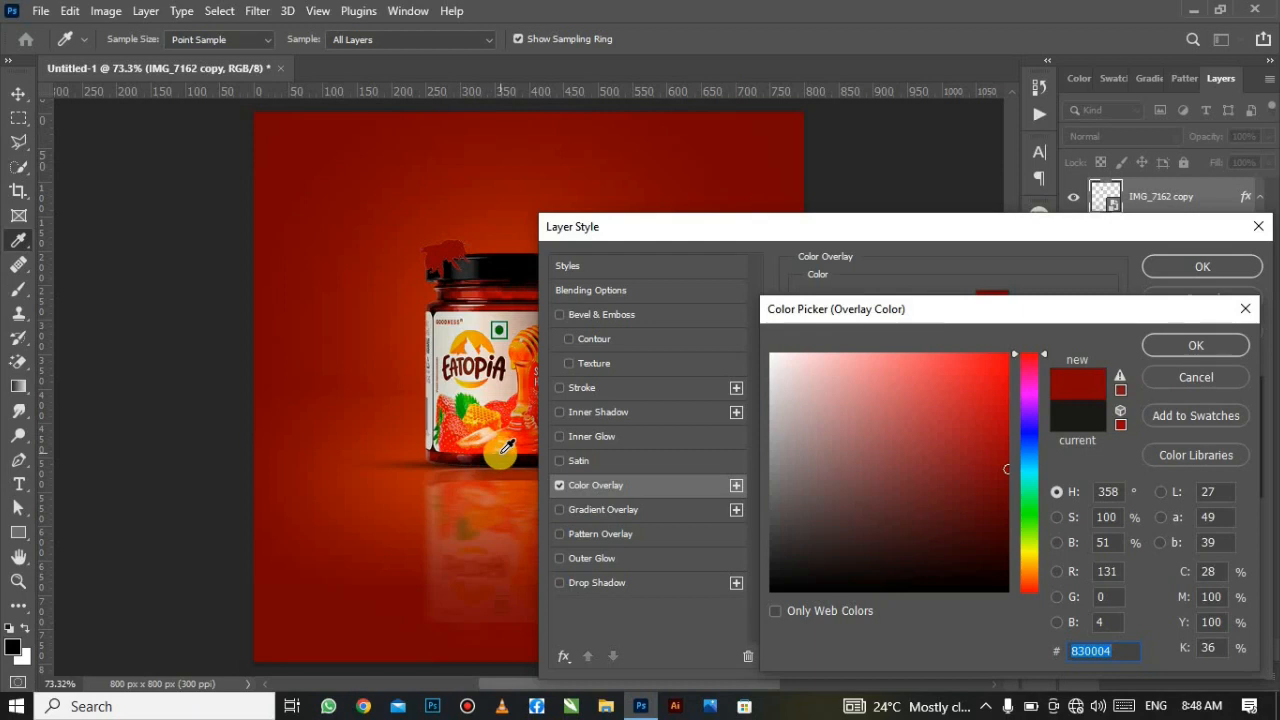
click(491, 461)
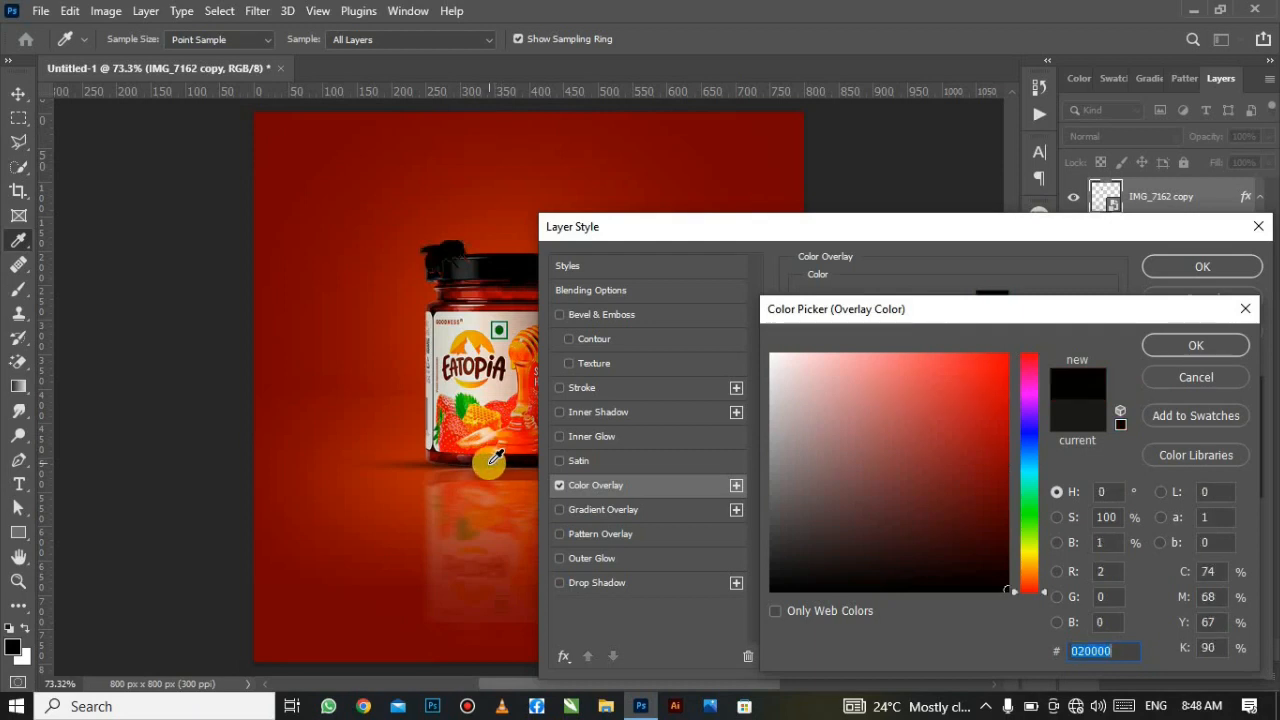
click(490, 458)
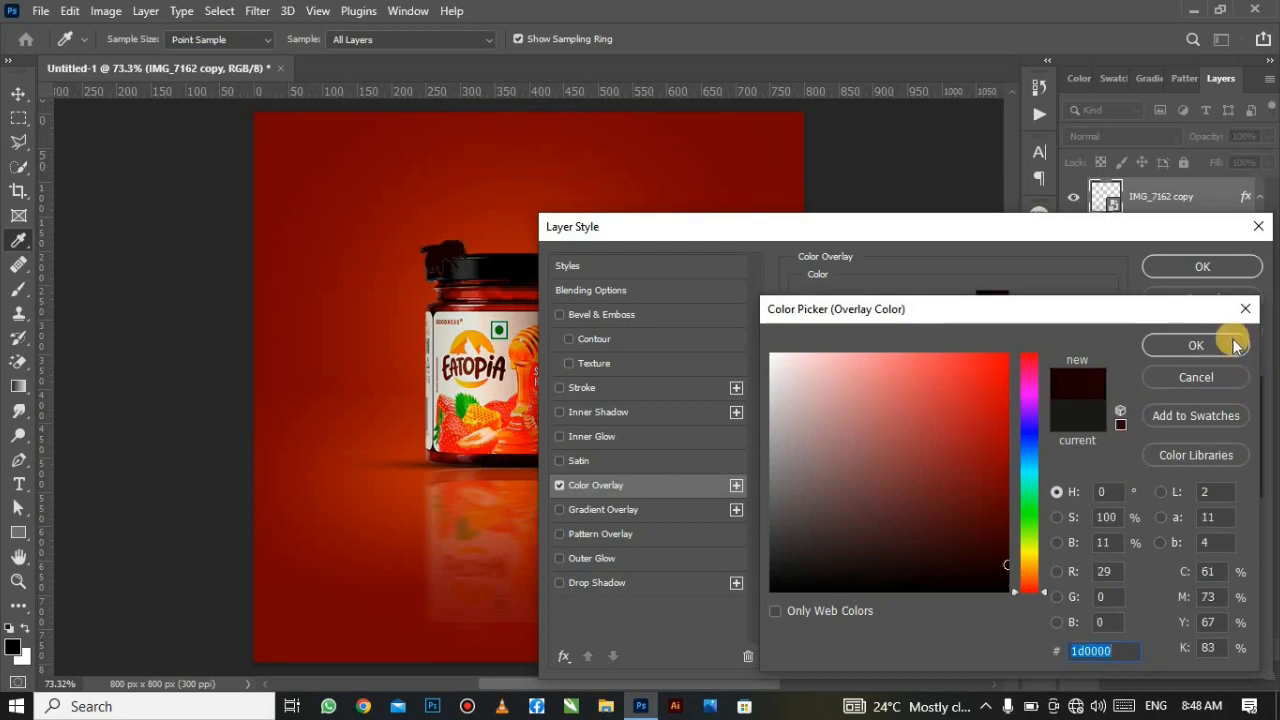
click(1195, 344)
click(1209, 265)
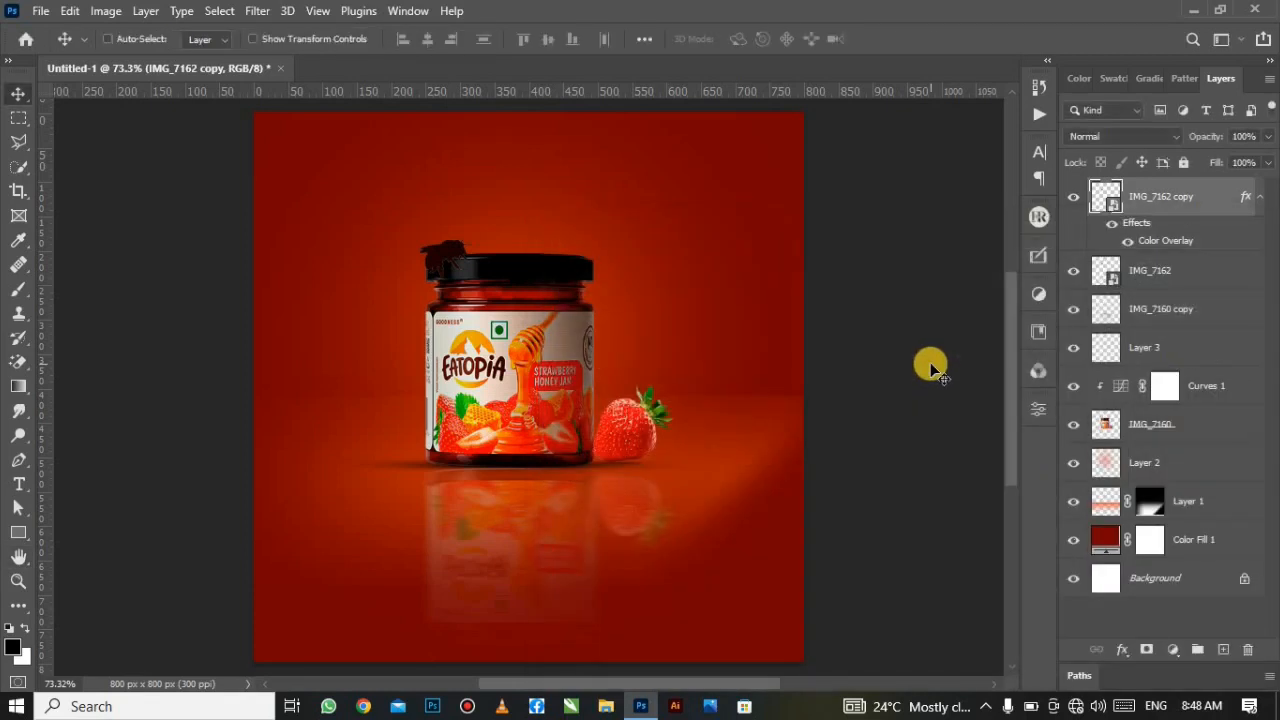
Step: Squash the dark bee copy flat and position it on the lid beside the bee
key(ctrl+t)
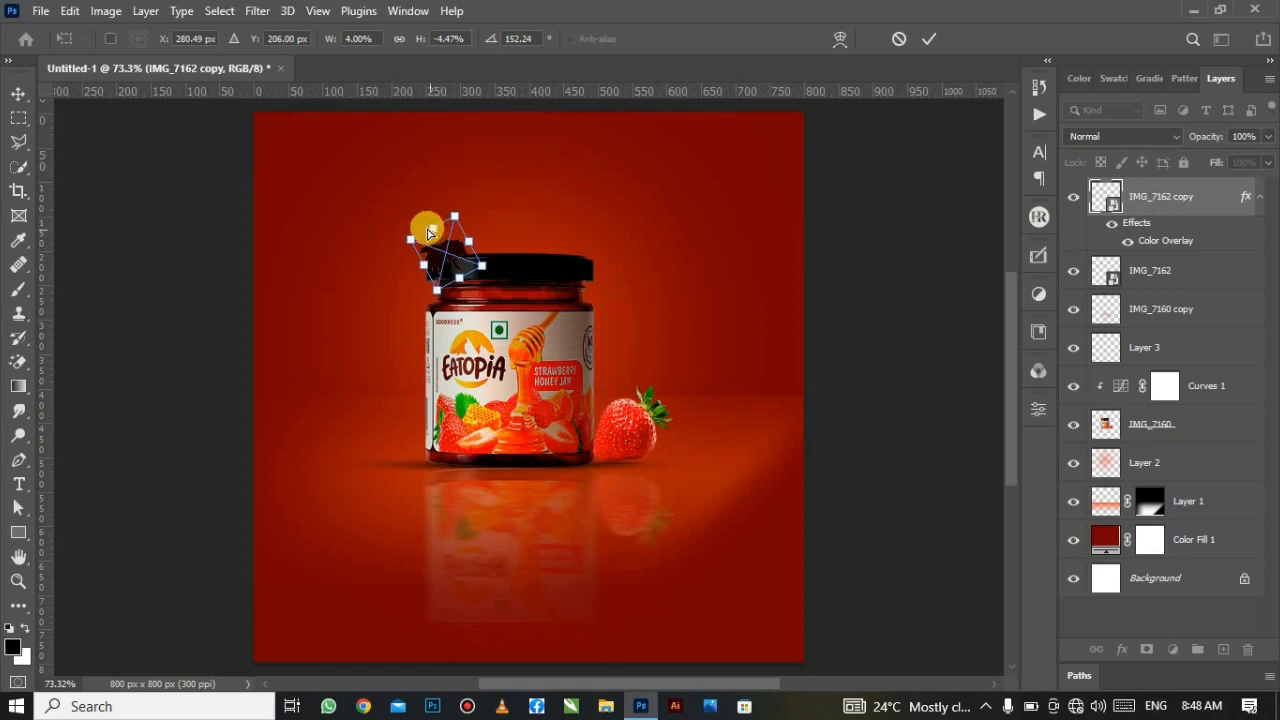
drag(446, 240, 486, 289)
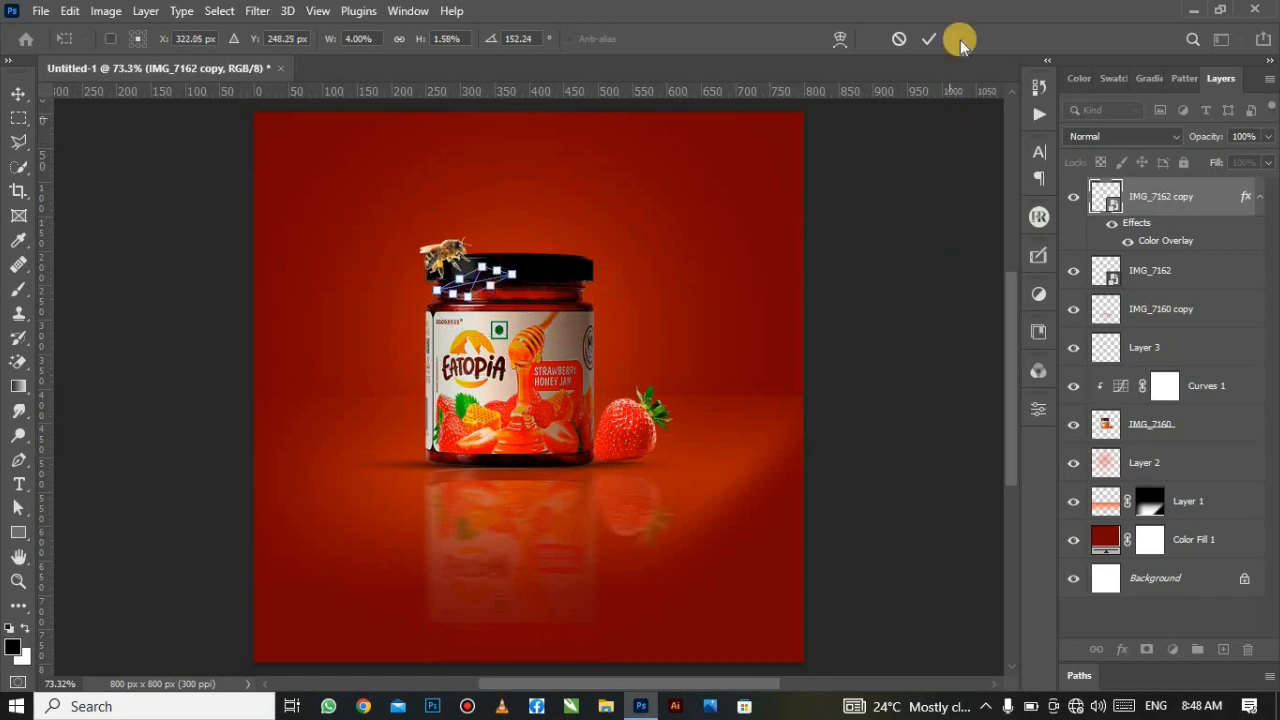
click(932, 38)
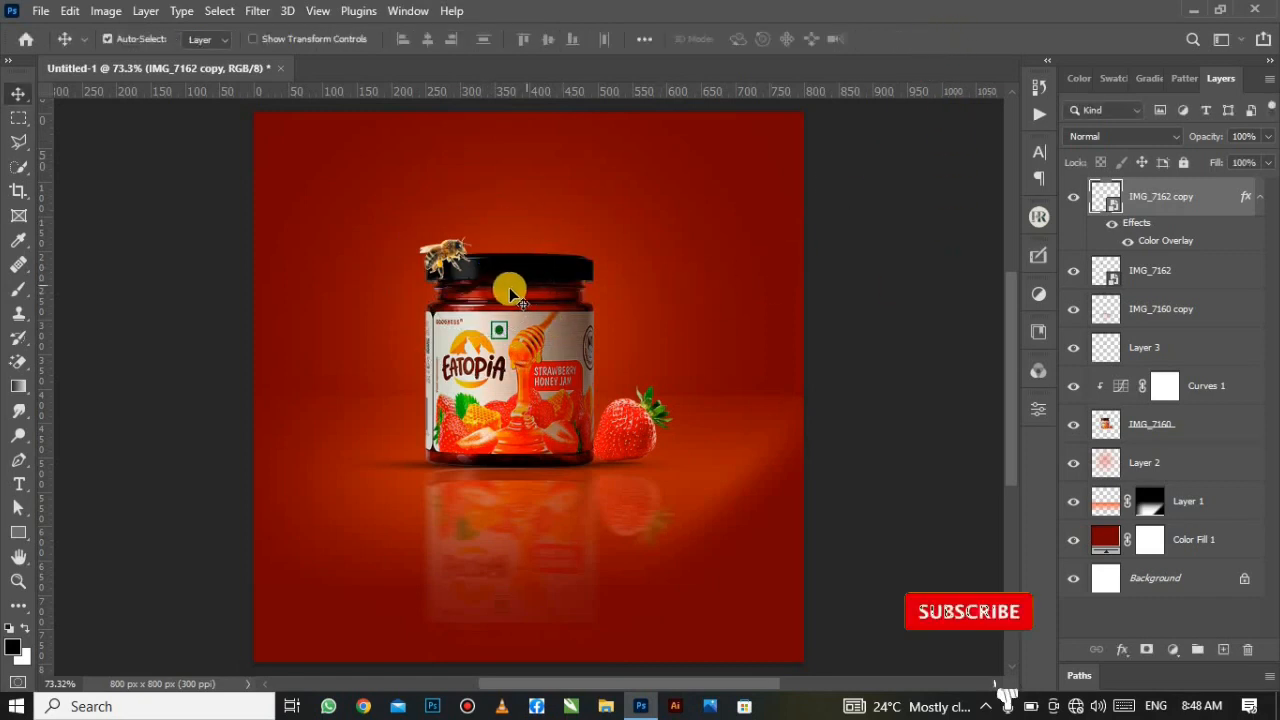
drag(481, 298, 462, 272)
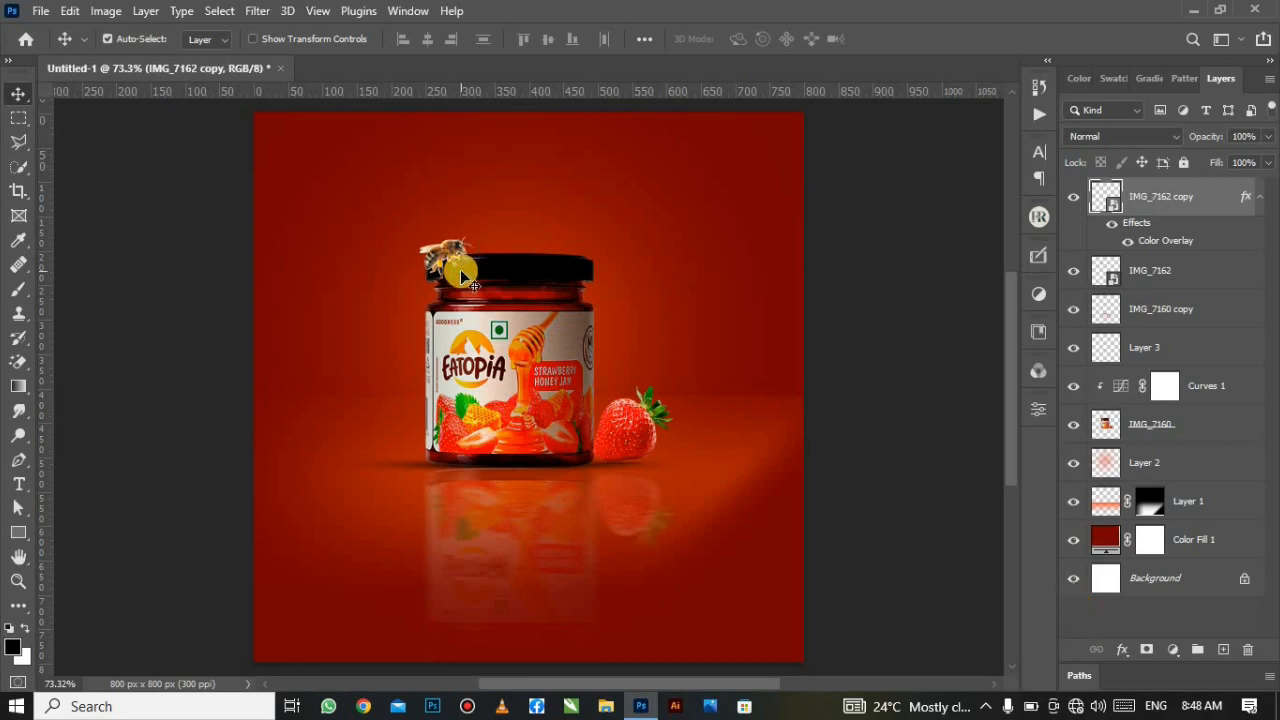
Step: Nudge the bee shadow slightly, then soften it with a 0°, 38-pixel Motion Blur
scroll(462, 273, up, 4)
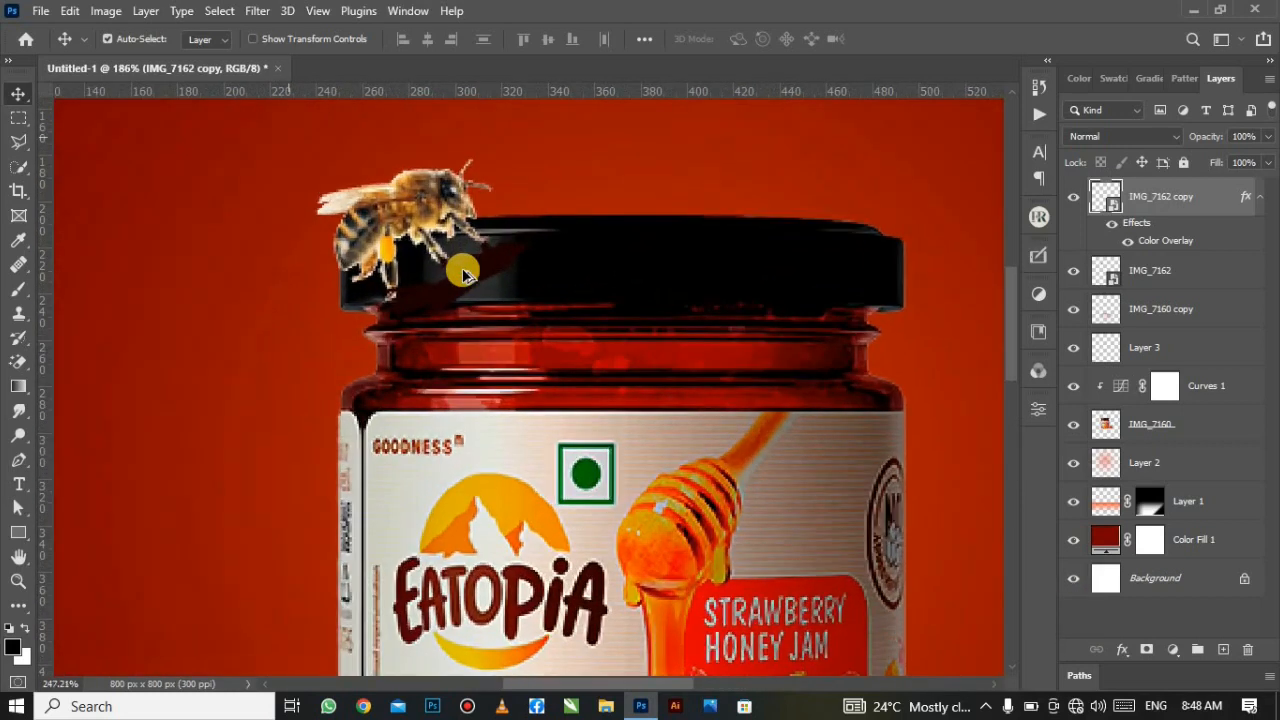
scroll(463, 273, up, 2)
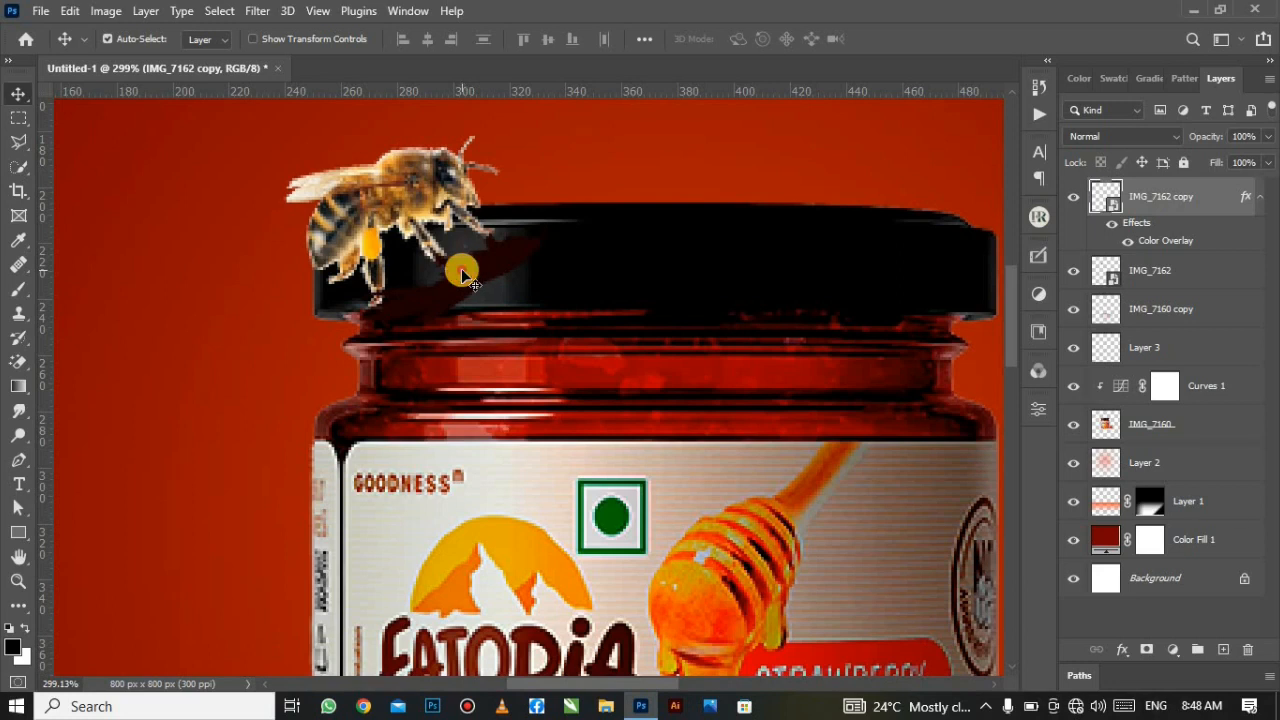
drag(462, 273, 463, 268)
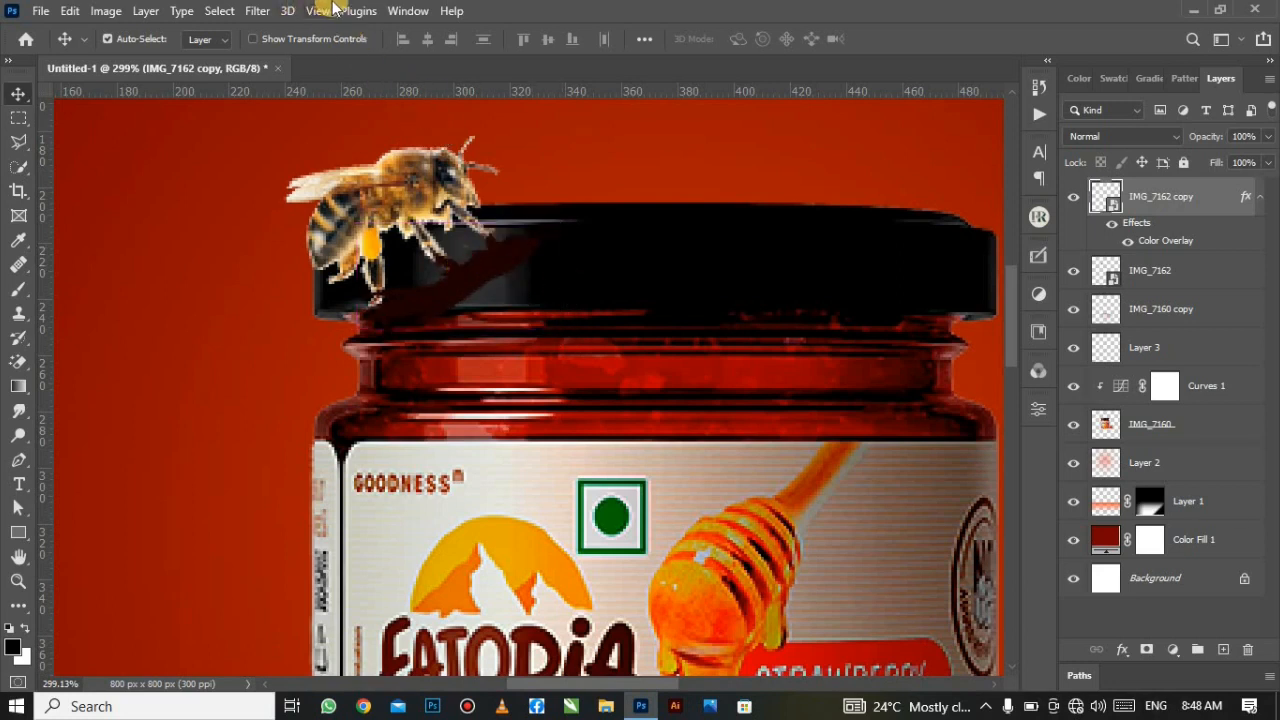
click(258, 10)
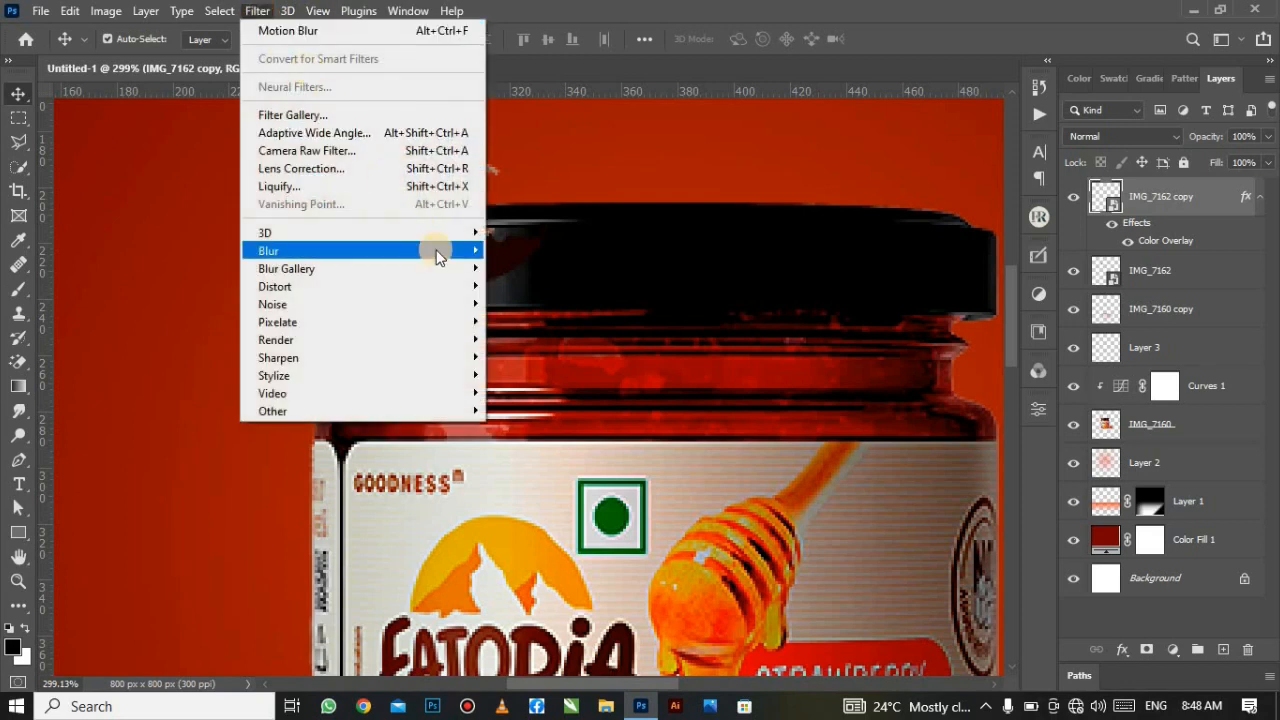
mouse_move(434, 251)
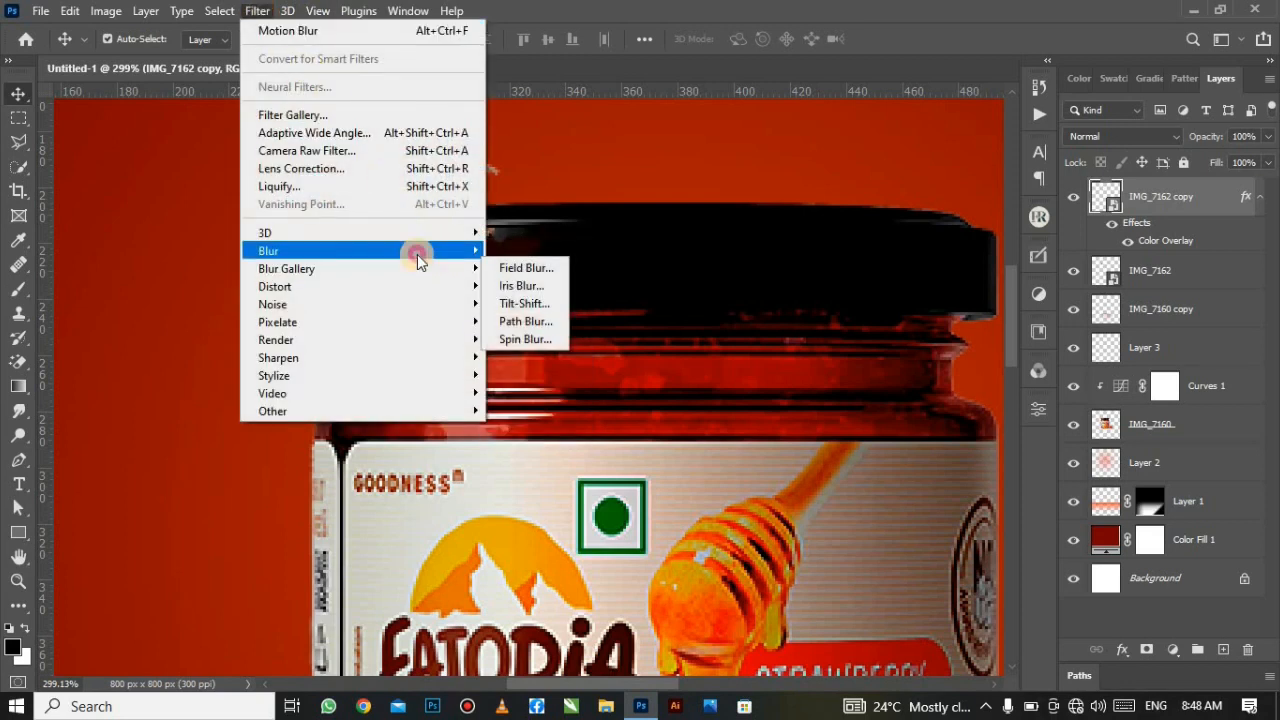
click(530, 357)
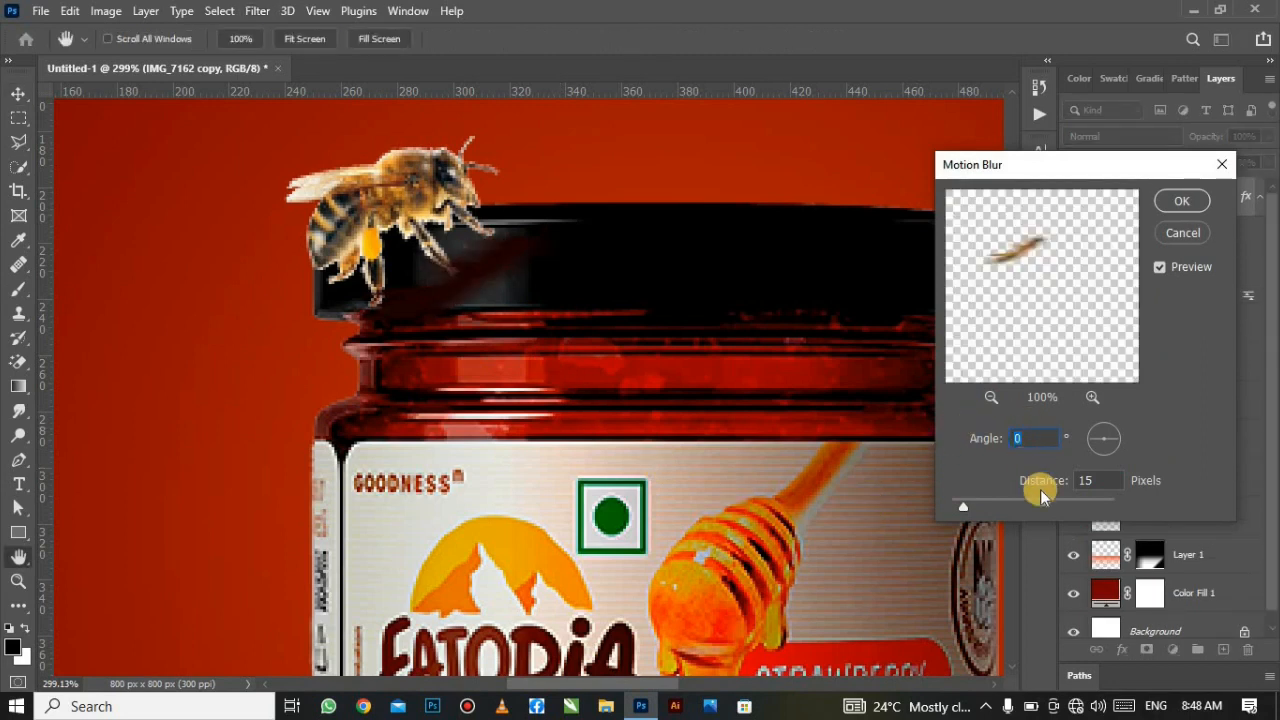
drag(968, 501, 976, 507)
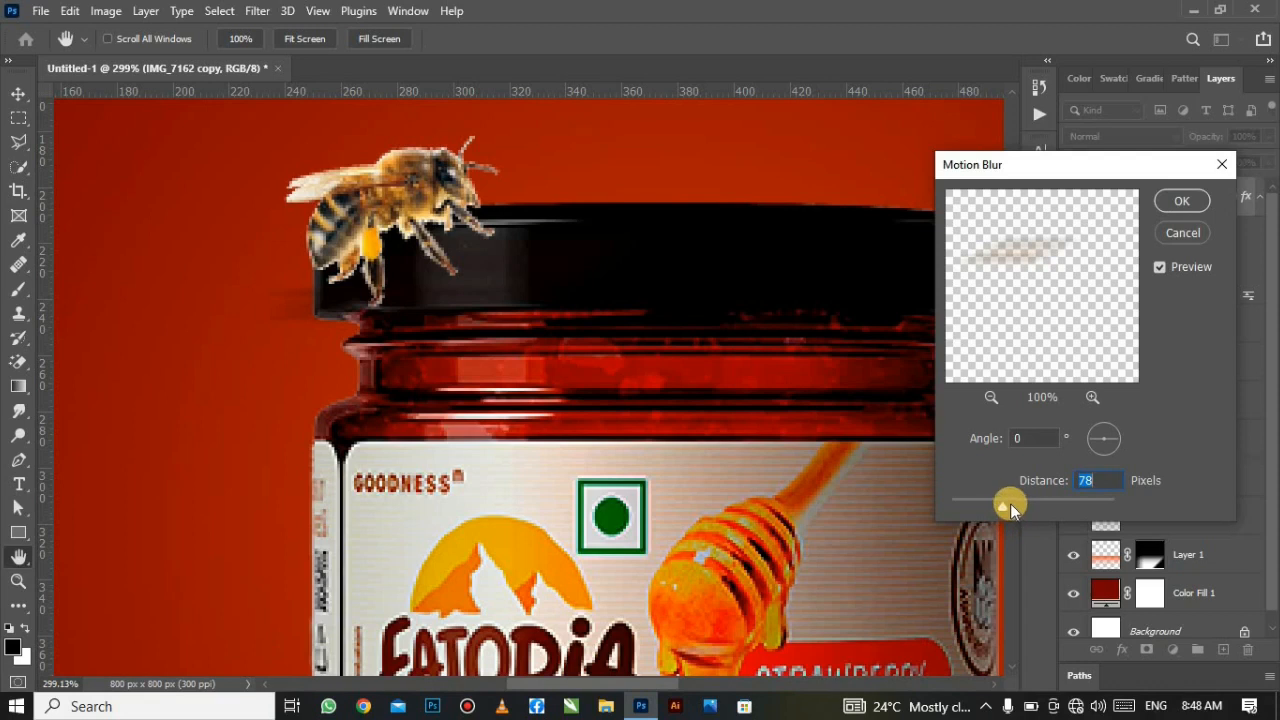
drag(1010, 508, 984, 509)
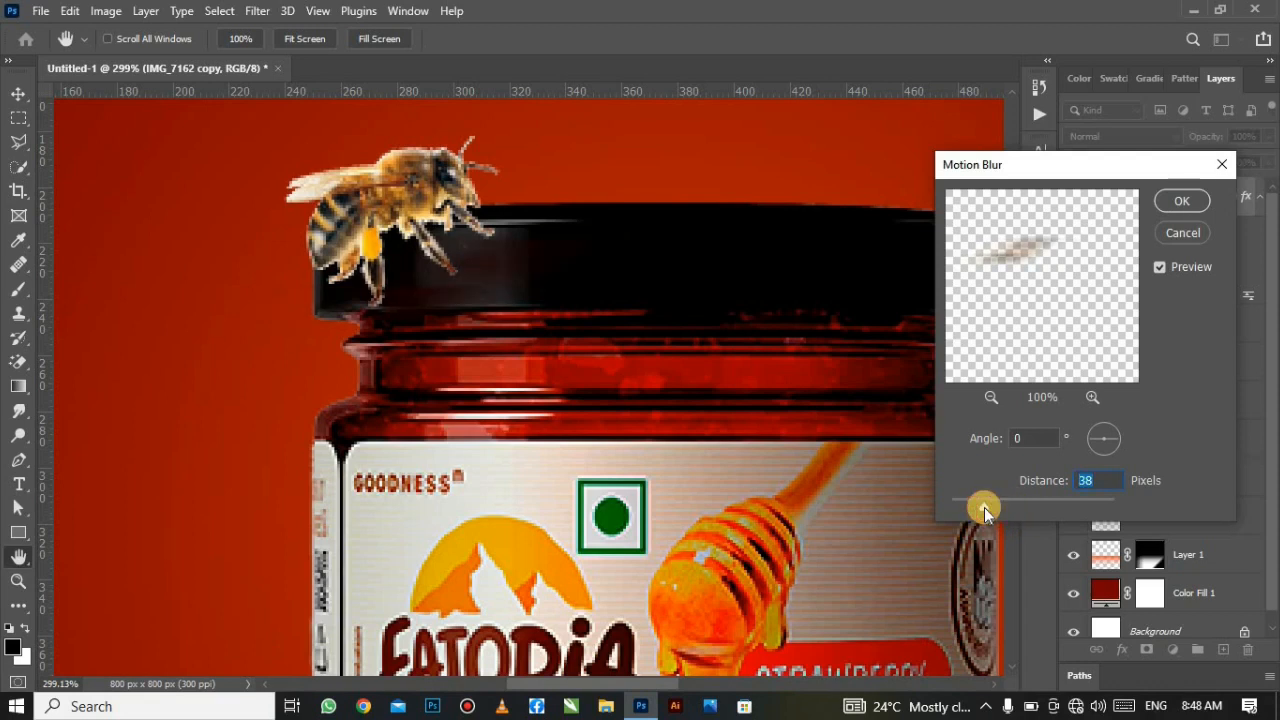
click(1180, 202)
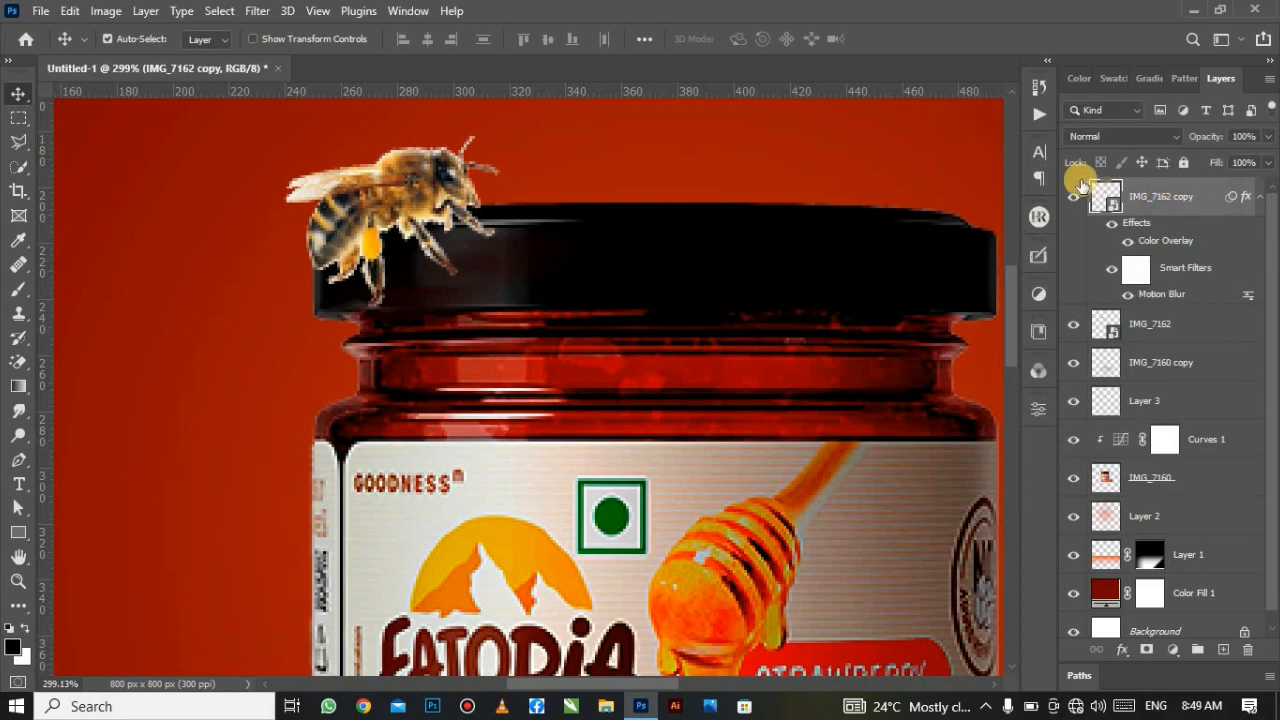
key(ctrl+0)
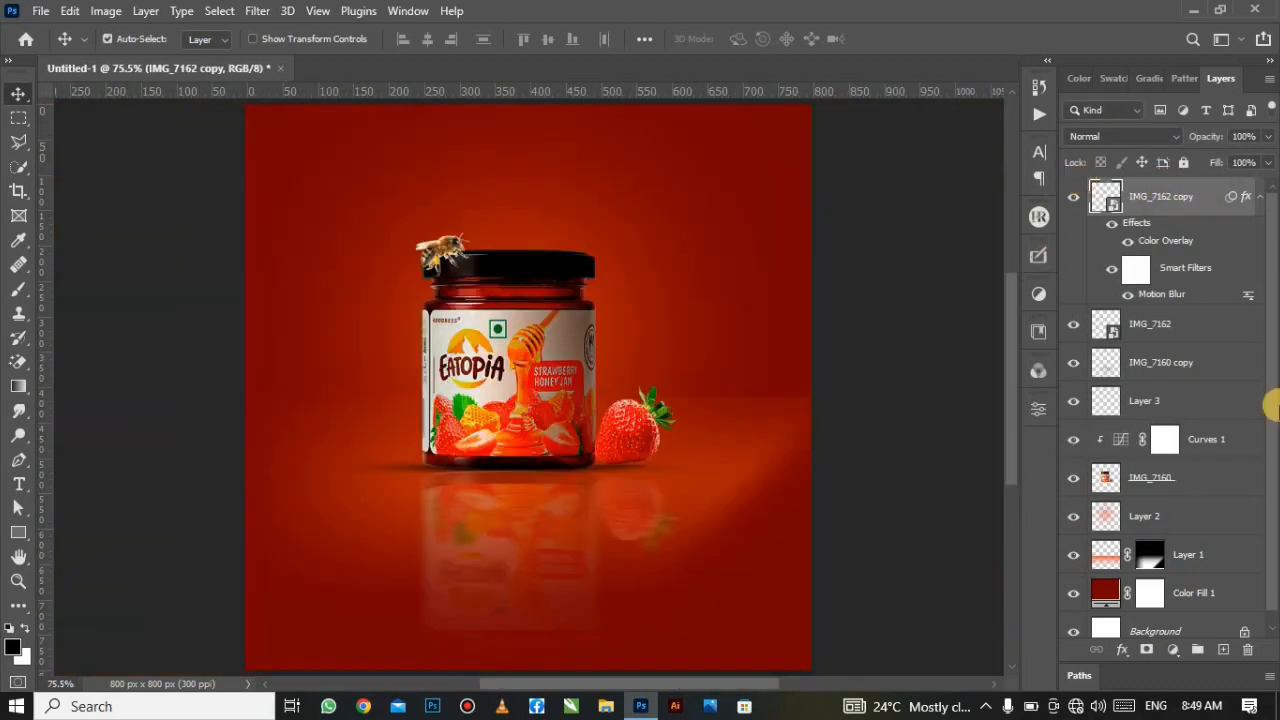
Step: Embed the strawberry photo IMG_7160, scale it down and place it cropped in the bottom-right corner
click(38, 10)
click(188, 398)
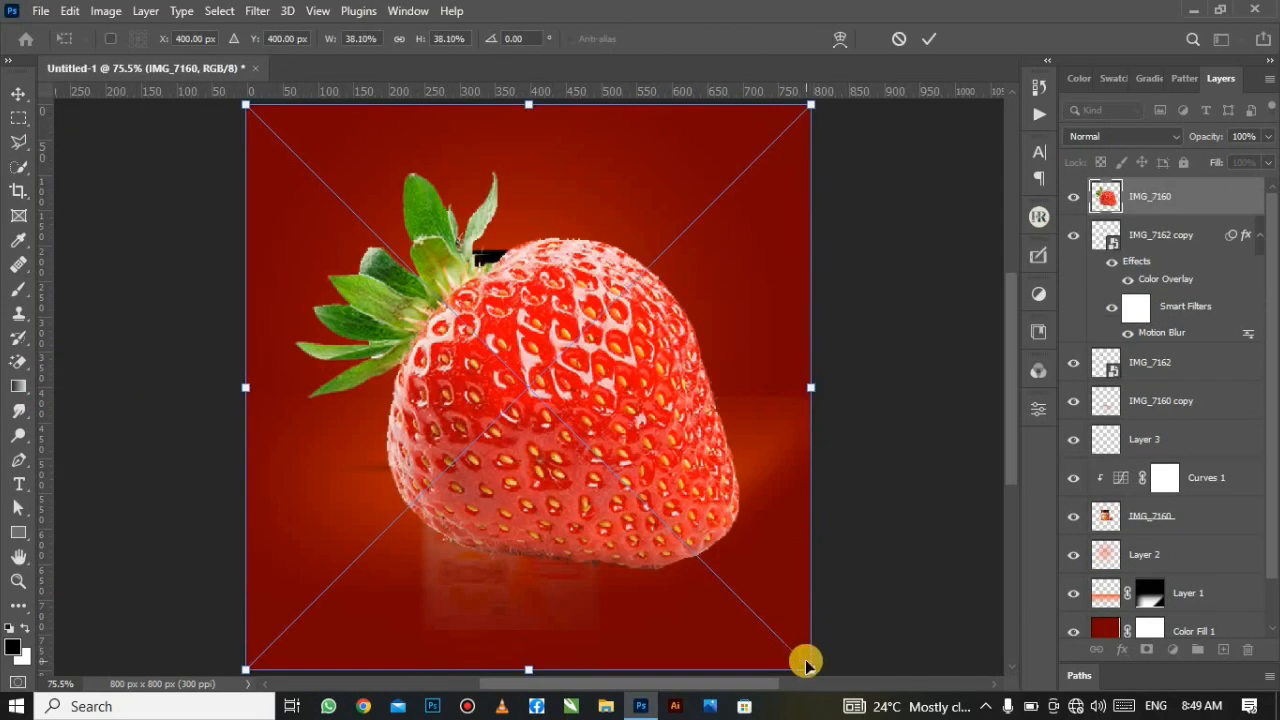
drag(799, 662, 622, 451)
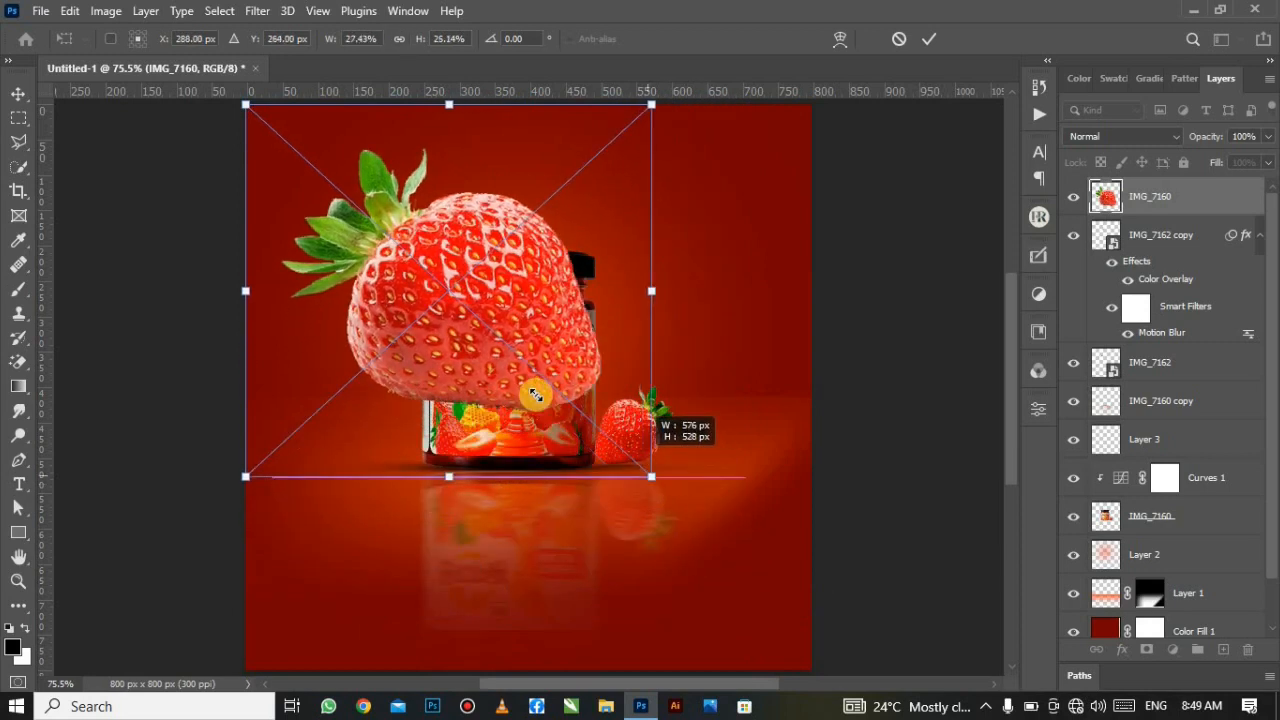
drag(480, 316, 651, 611)
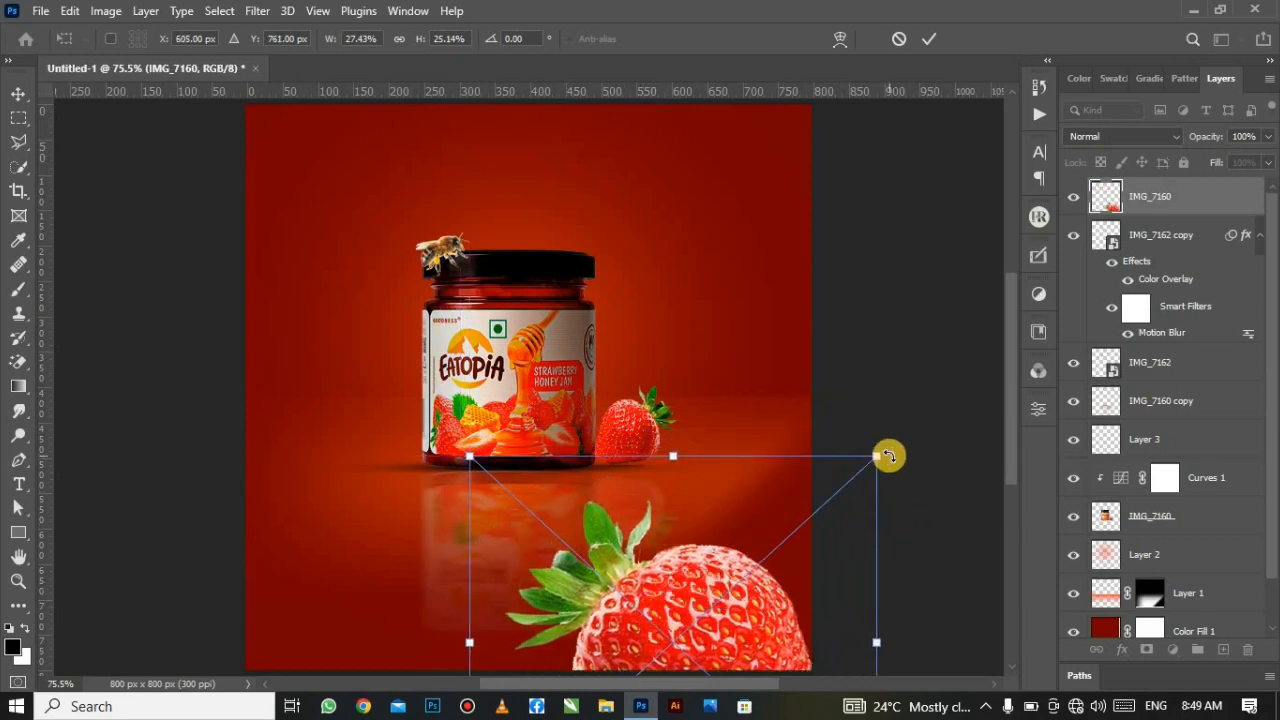
drag(885, 456, 789, 531)
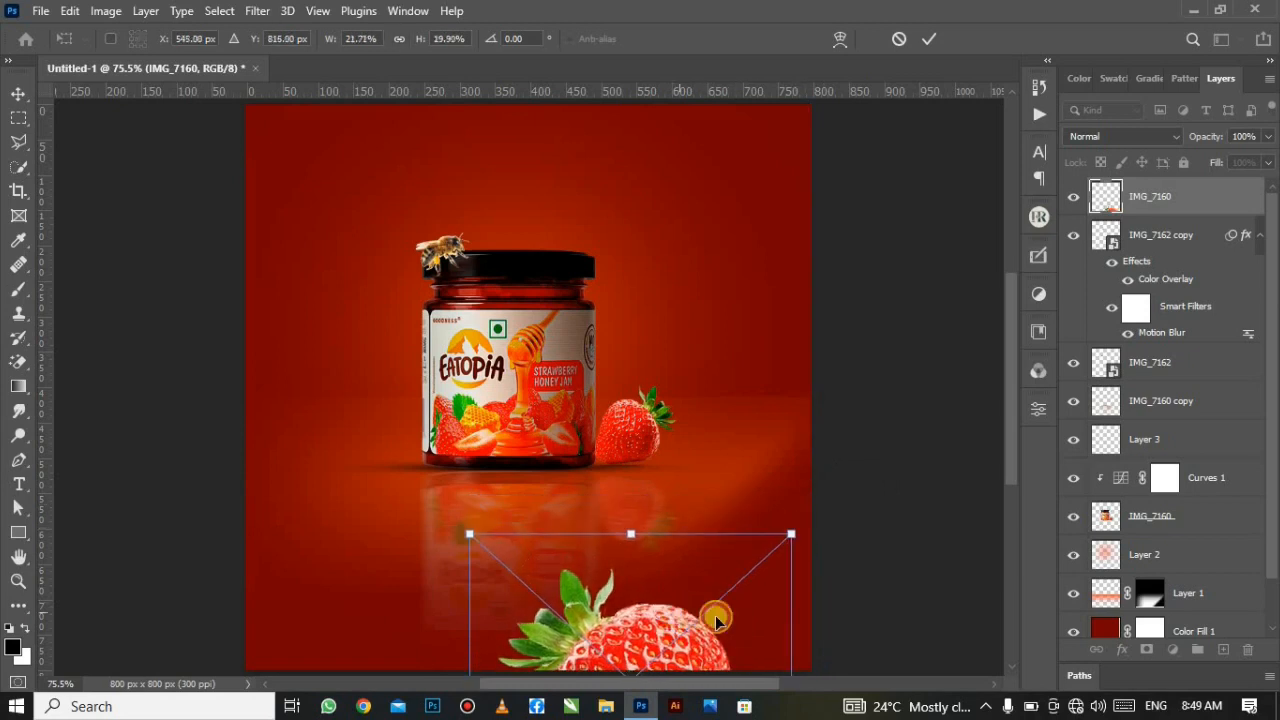
drag(717, 614, 780, 594)
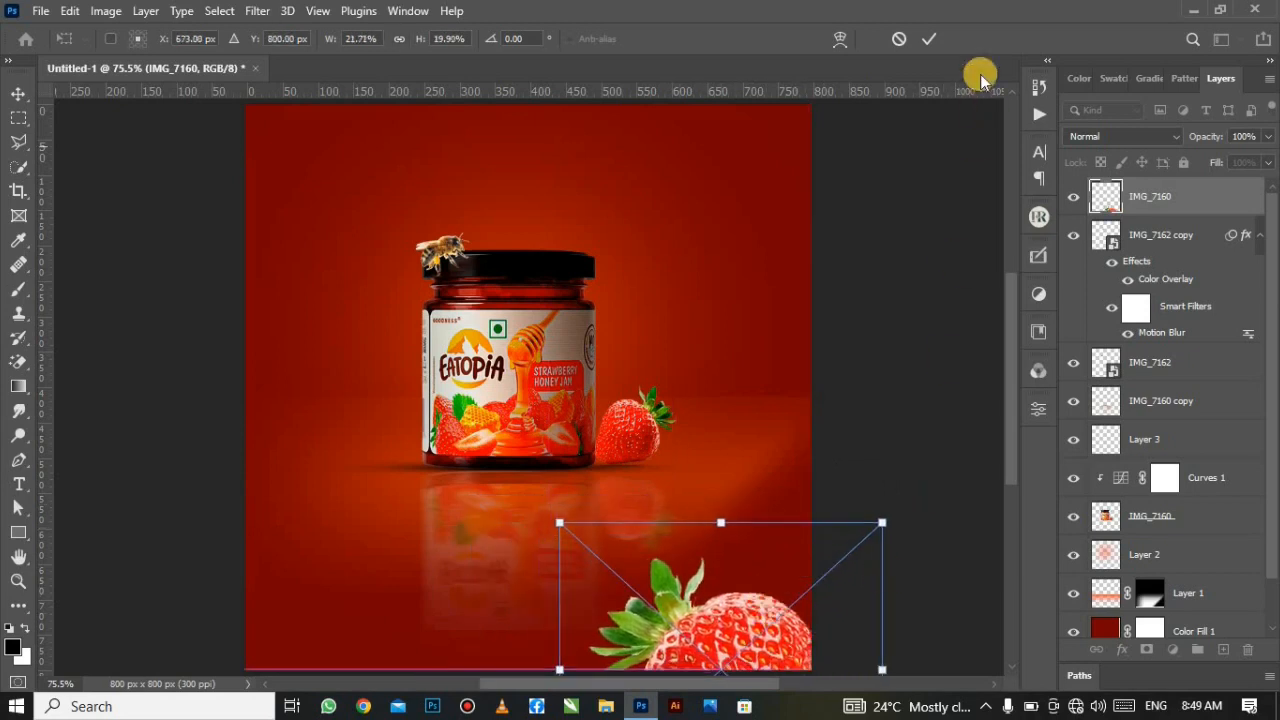
click(936, 44)
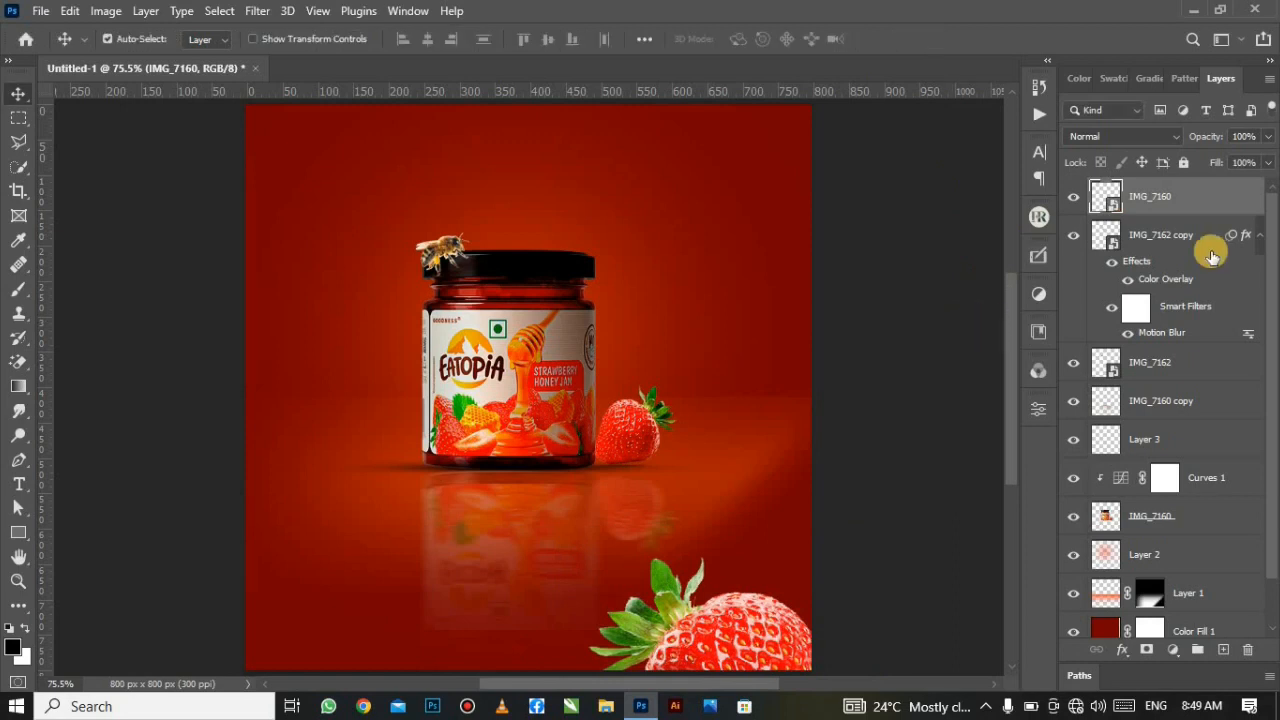
Step: Convert IMG_7160 to a smart object and apply a Motion Blur of angle 90°, distance 85 pixels
right_click(1178, 198)
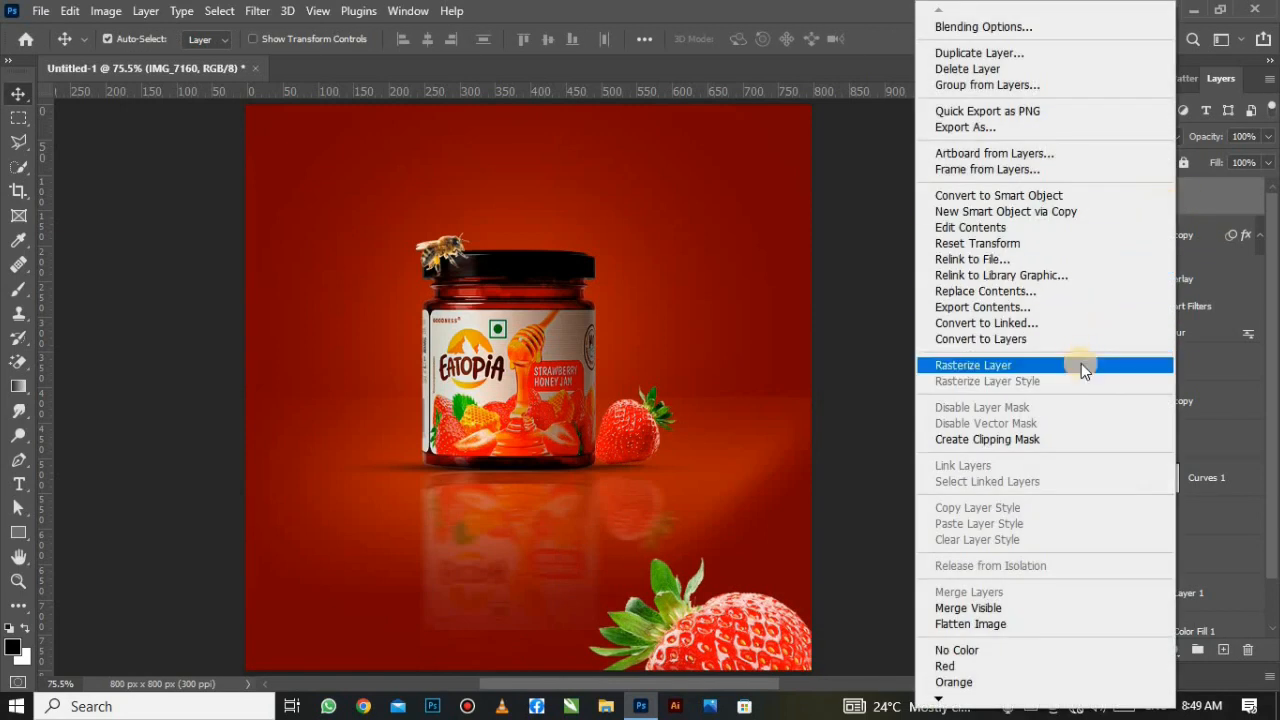
click(1044, 197)
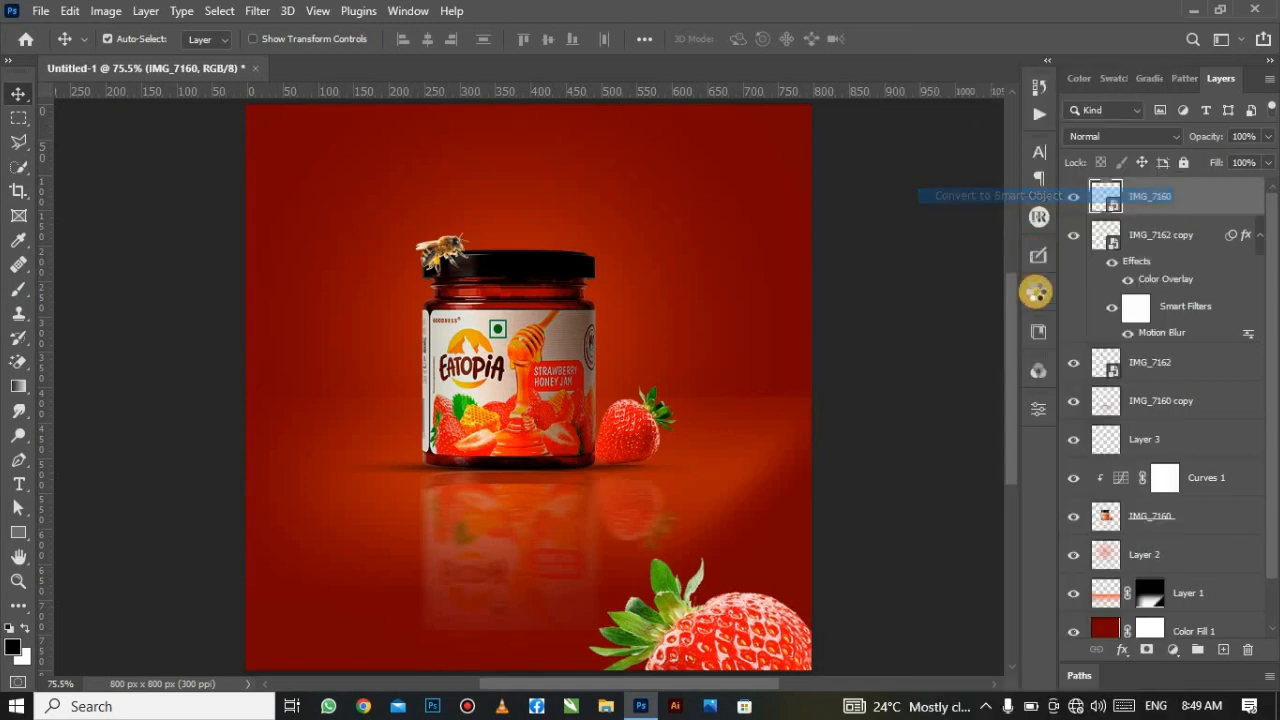
click(258, 10)
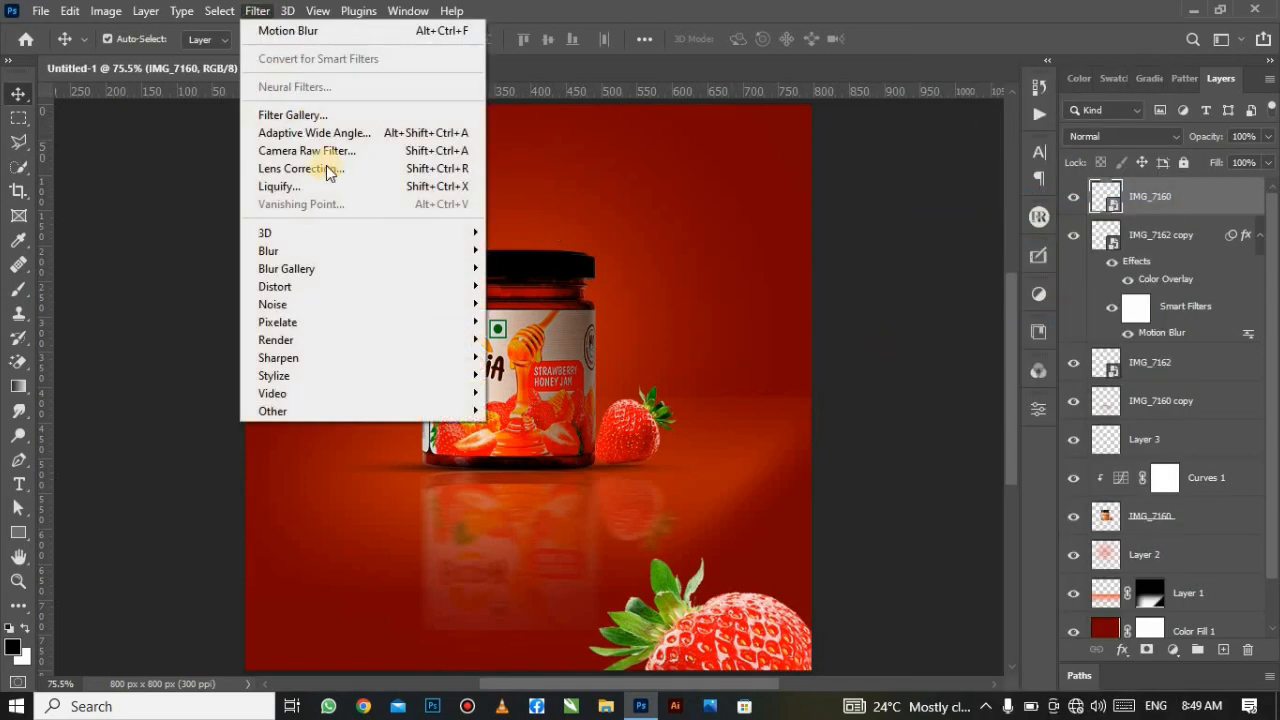
mouse_move(366, 251)
click(568, 358)
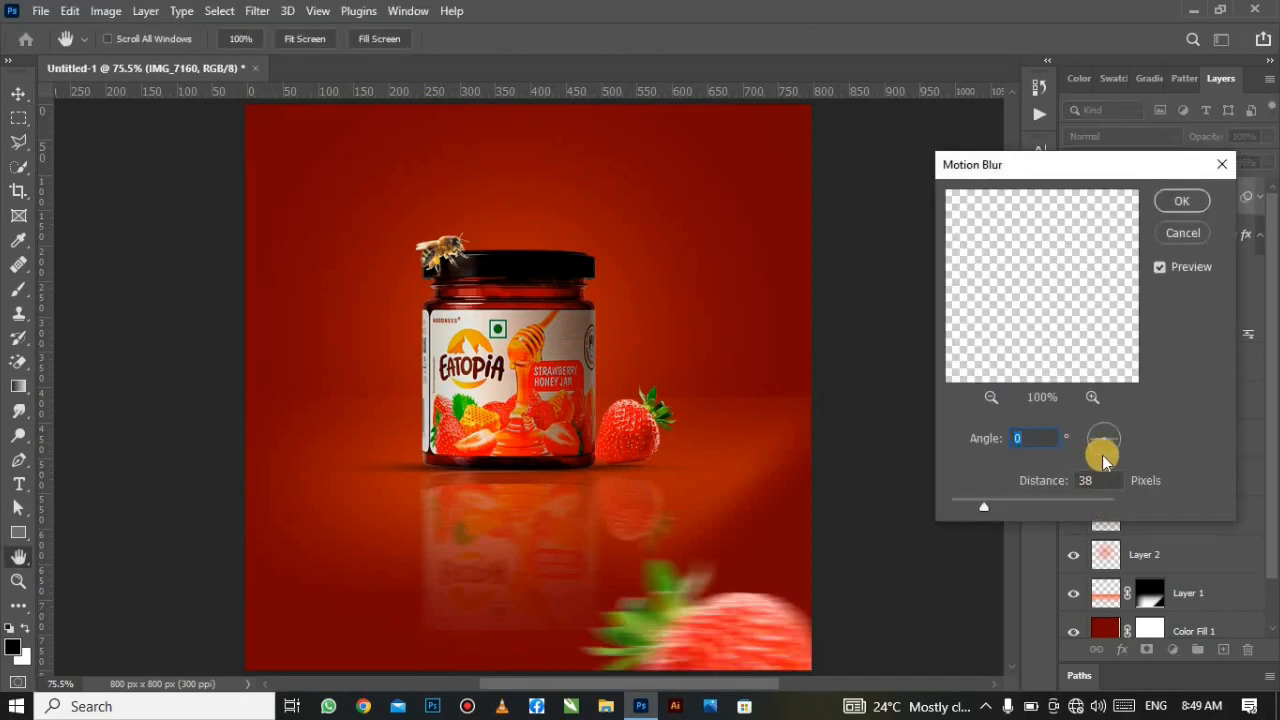
click(1102, 455)
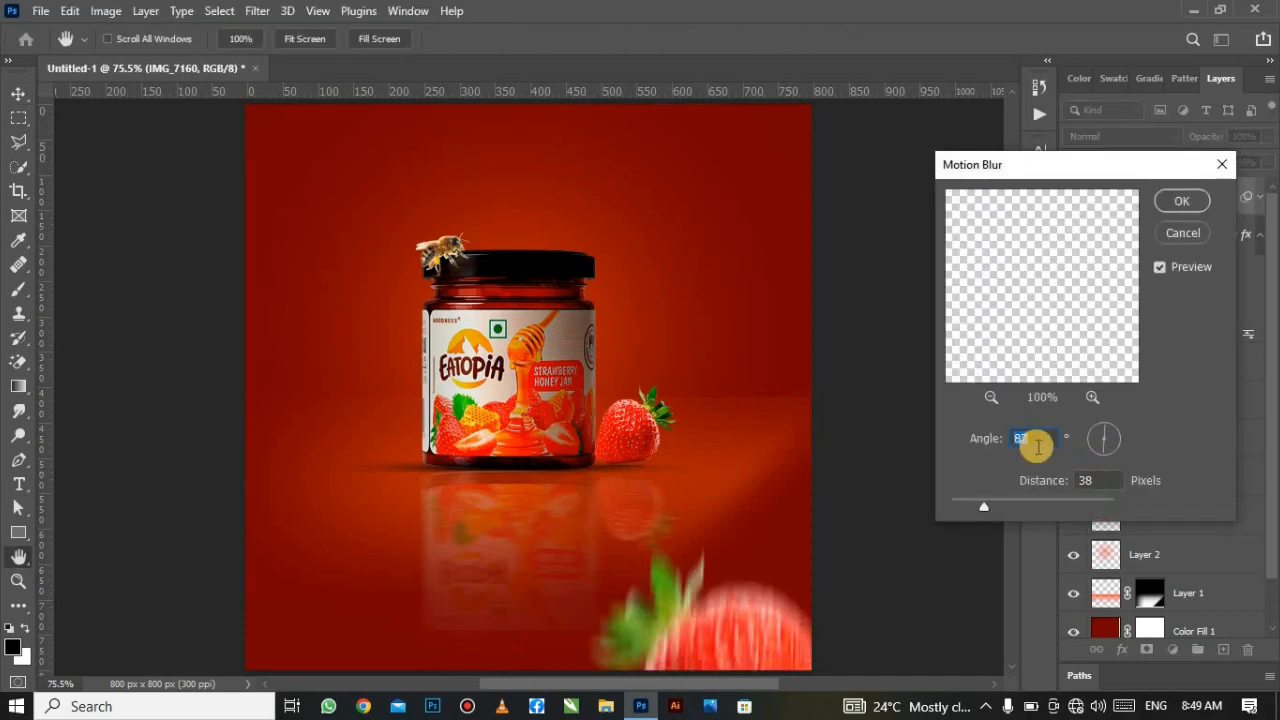
text(90)
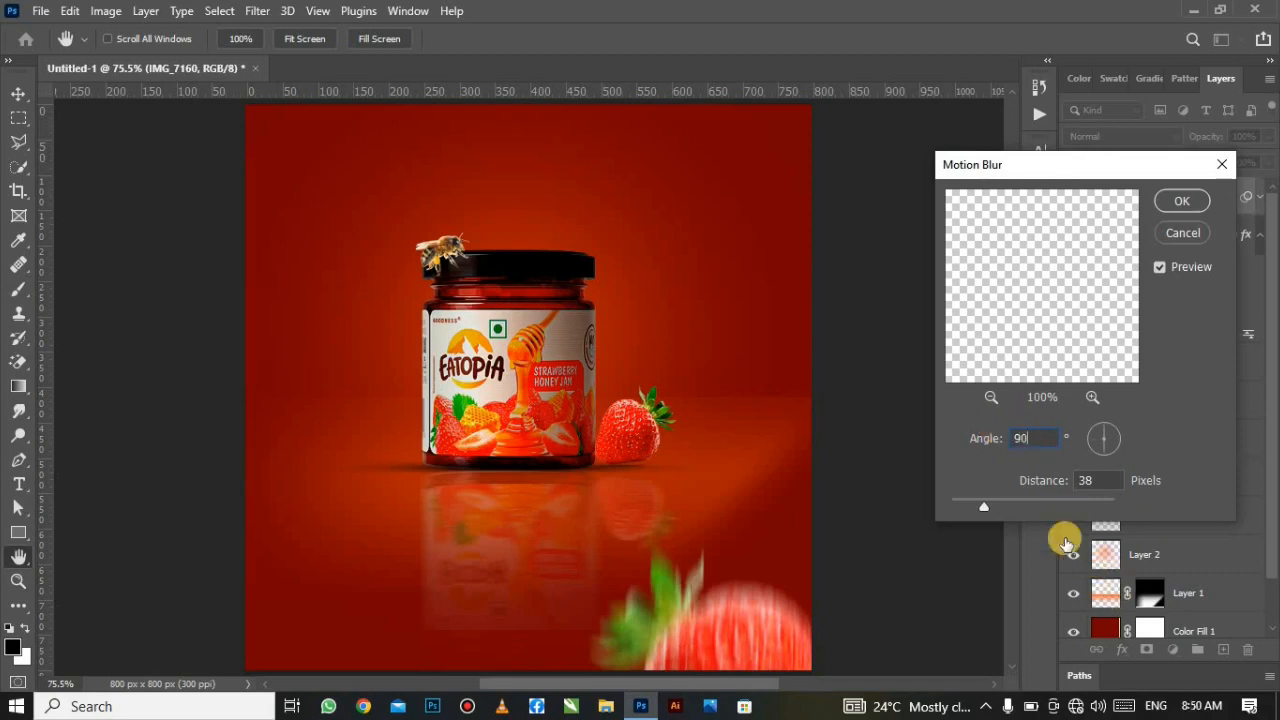
click(989, 505)
drag(991, 505, 1018, 512)
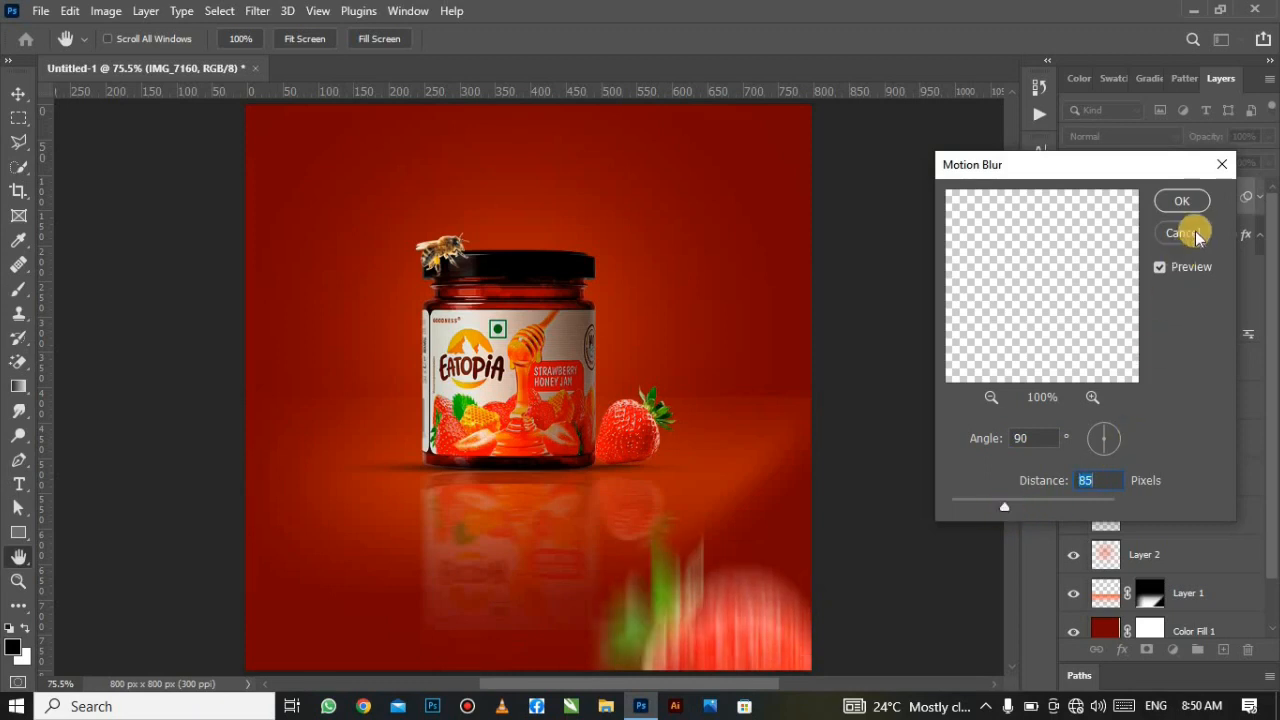
click(1180, 203)
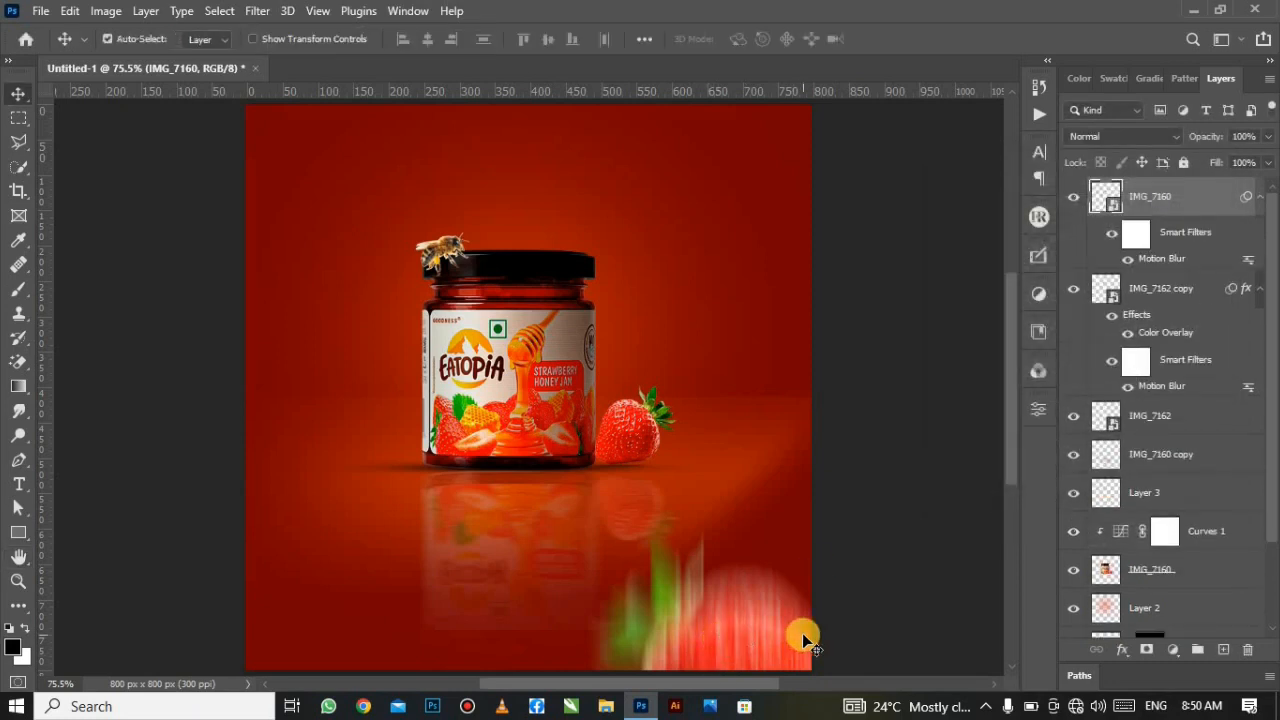
Step: Duplicate the blurred strawberry, rotate the copy about 96° and place it in the bottom-left corner
drag(711, 627, 372, 656)
key(ctrl+t)
click(657, 277)
drag(474, 473, 312, 677)
drag(330, 513, 311, 626)
drag(430, 582, 272, 463)
drag(472, 655, 296, 556)
drag(323, 653, 283, 658)
click(933, 43)
Step: Nudge the two corner strawberries slightly to balance their positions at the bottom
drag(735, 614, 770, 624)
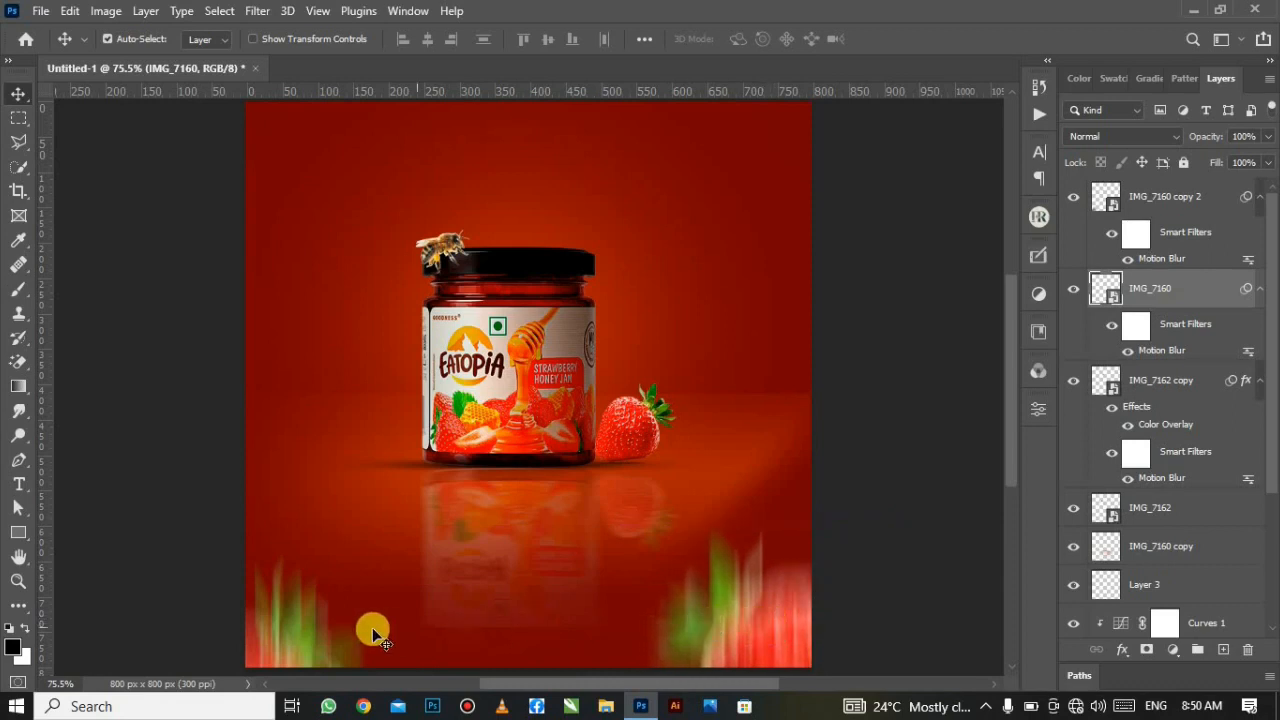
drag(311, 635, 341, 622)
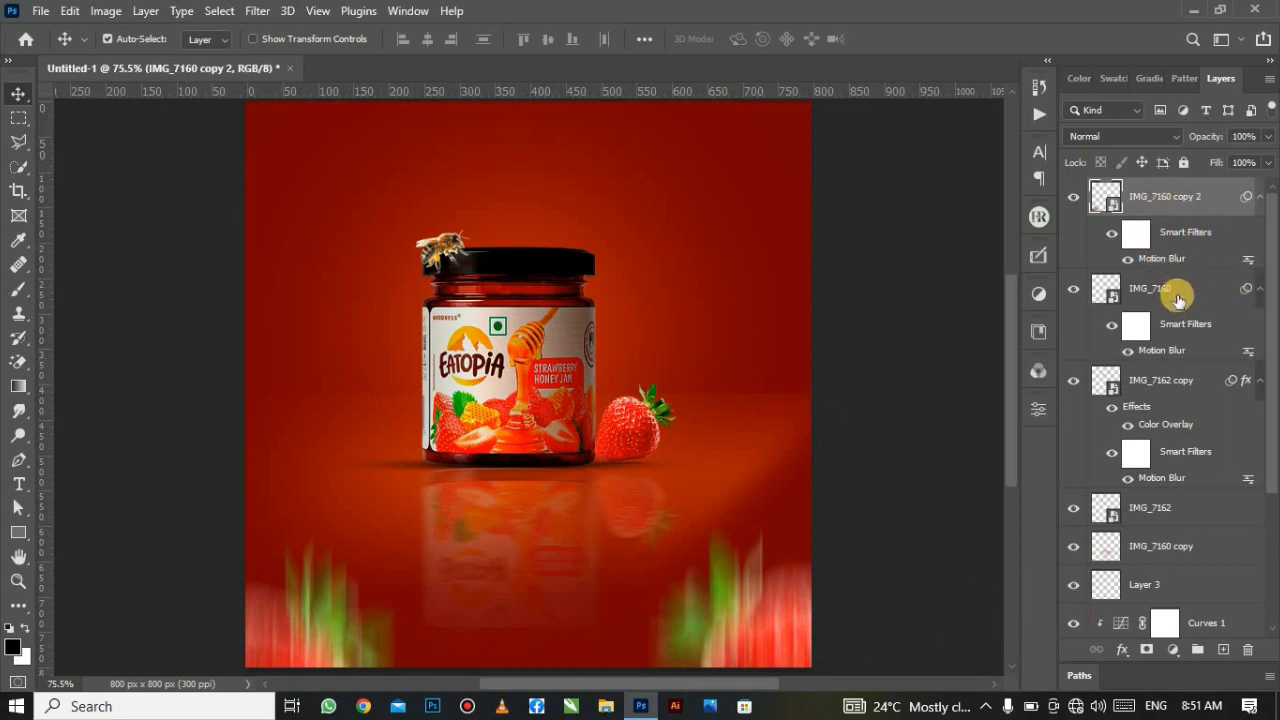
scroll(1190, 430, down, 3)
scroll(1190, 430, down, 1)
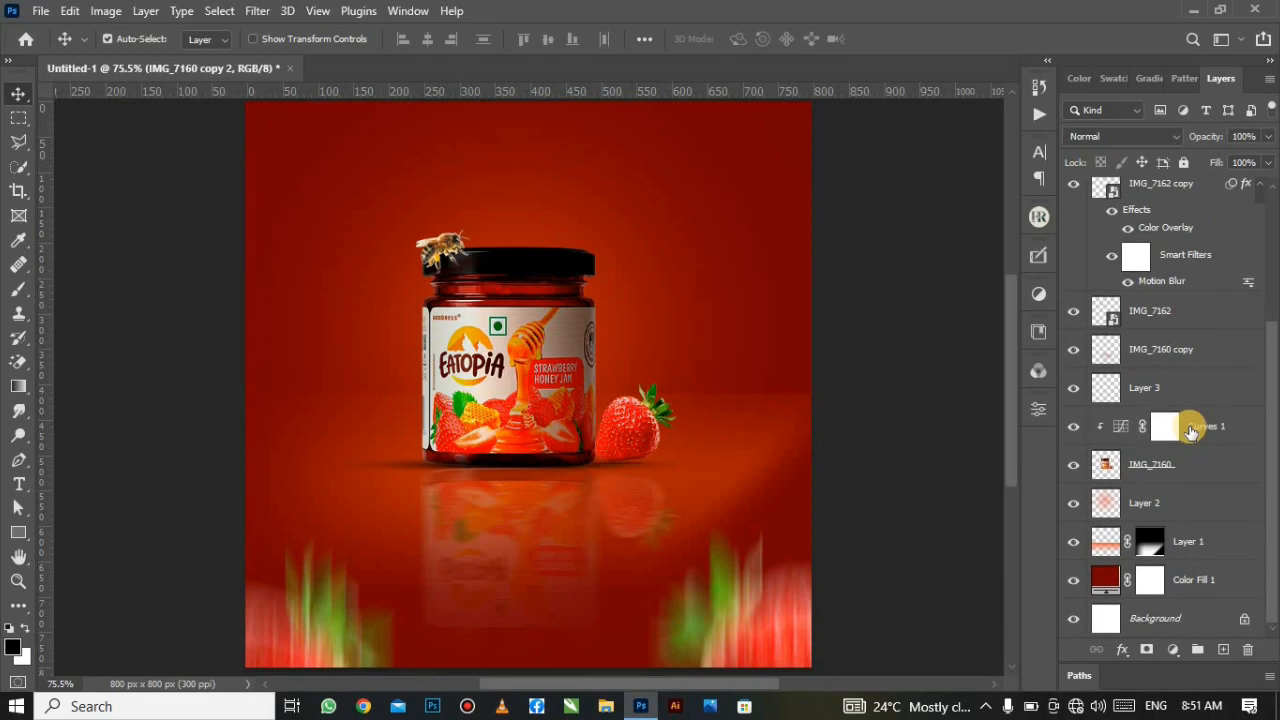